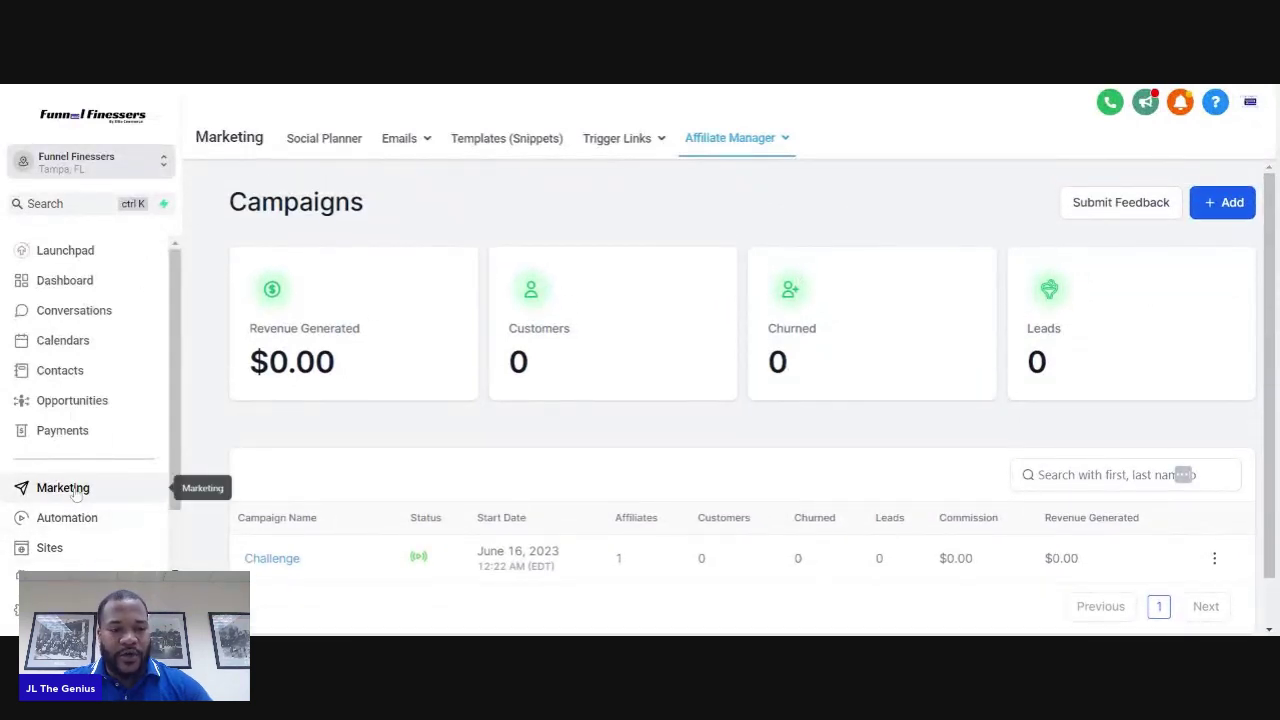
{"action": "mouse_move", "coordinate": [786, 138]}
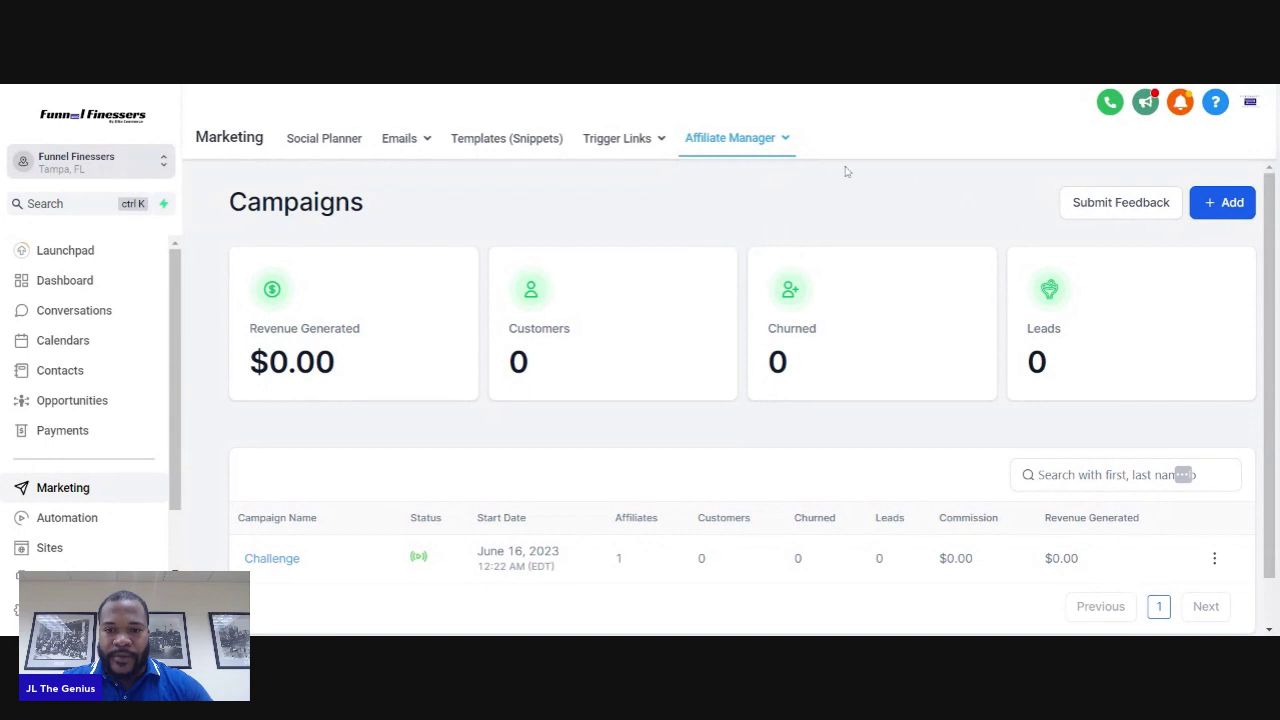
{"action": "scroll", "coordinate": [955, 405], "scroll_direction": "down", "scroll_amount": 1}
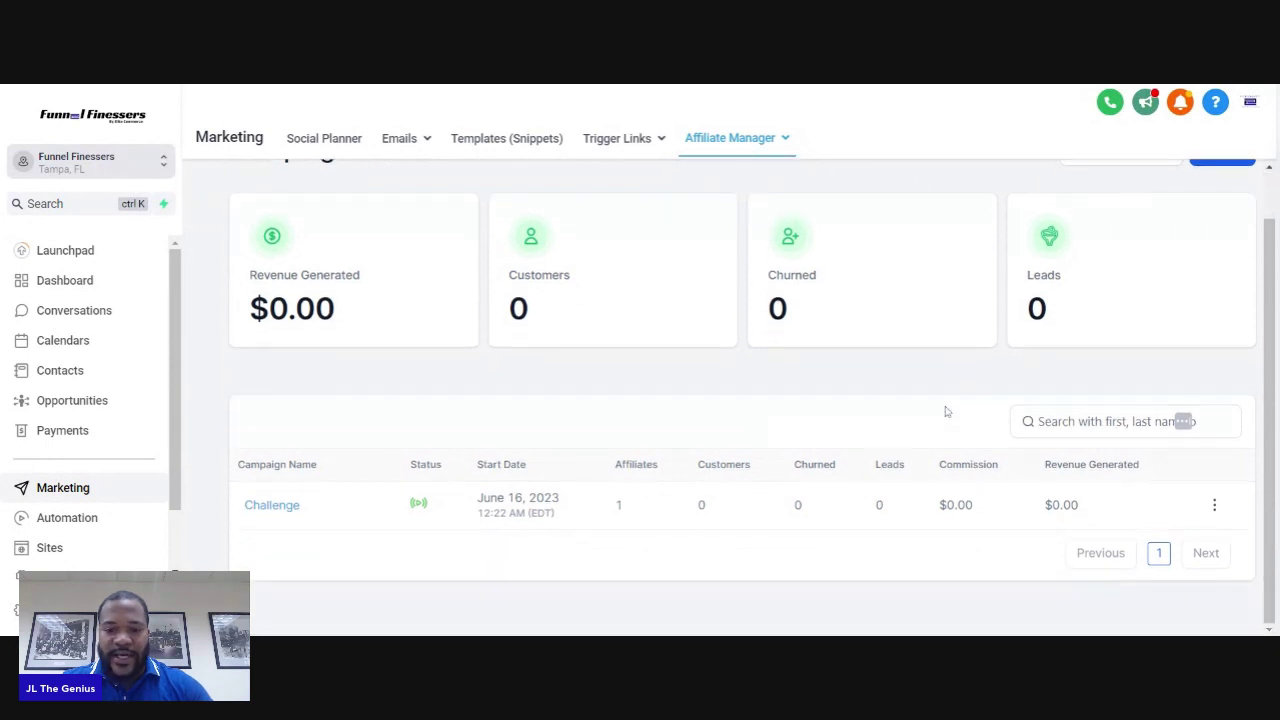
{"action": "scroll", "coordinate": [947, 411], "scroll_direction": "up", "scroll_amount": 1}
{"action": "scroll", "coordinate": [947, 411], "scroll_direction": "down", "scroll_amount": 1}
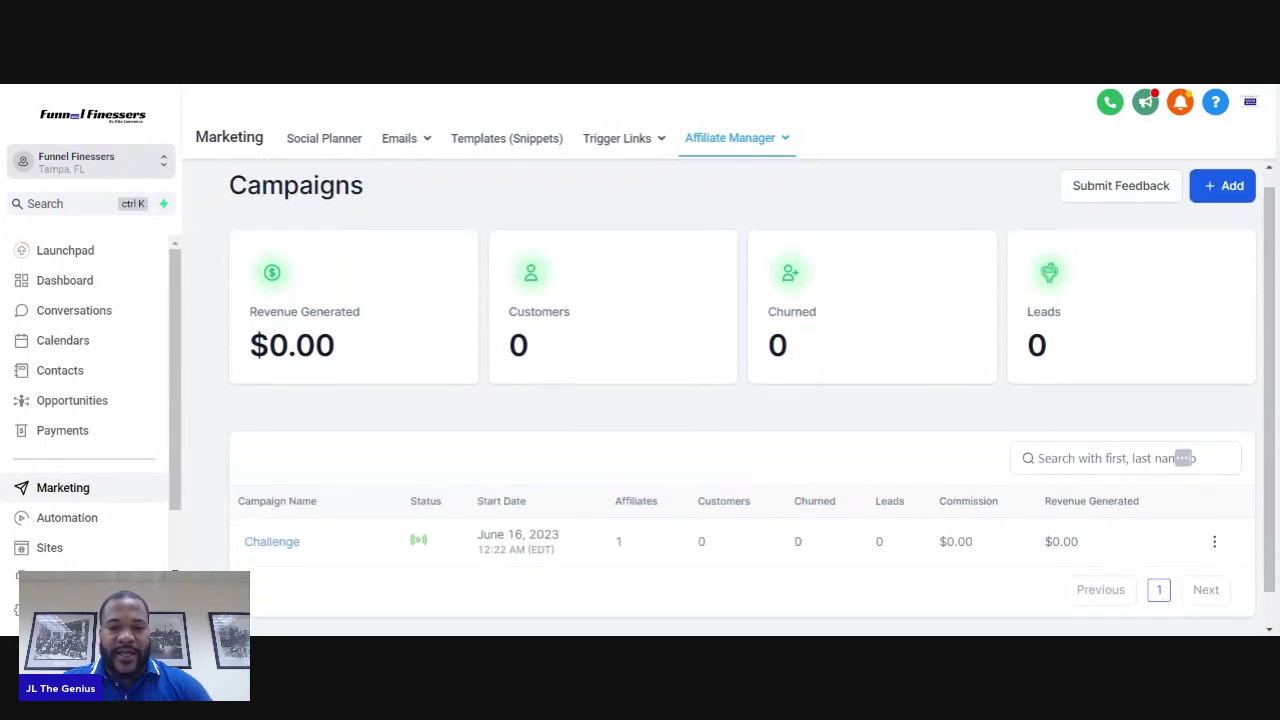
{"action": "scroll", "coordinate": [956, 343], "scroll_direction": "up", "scroll_amount": 1}
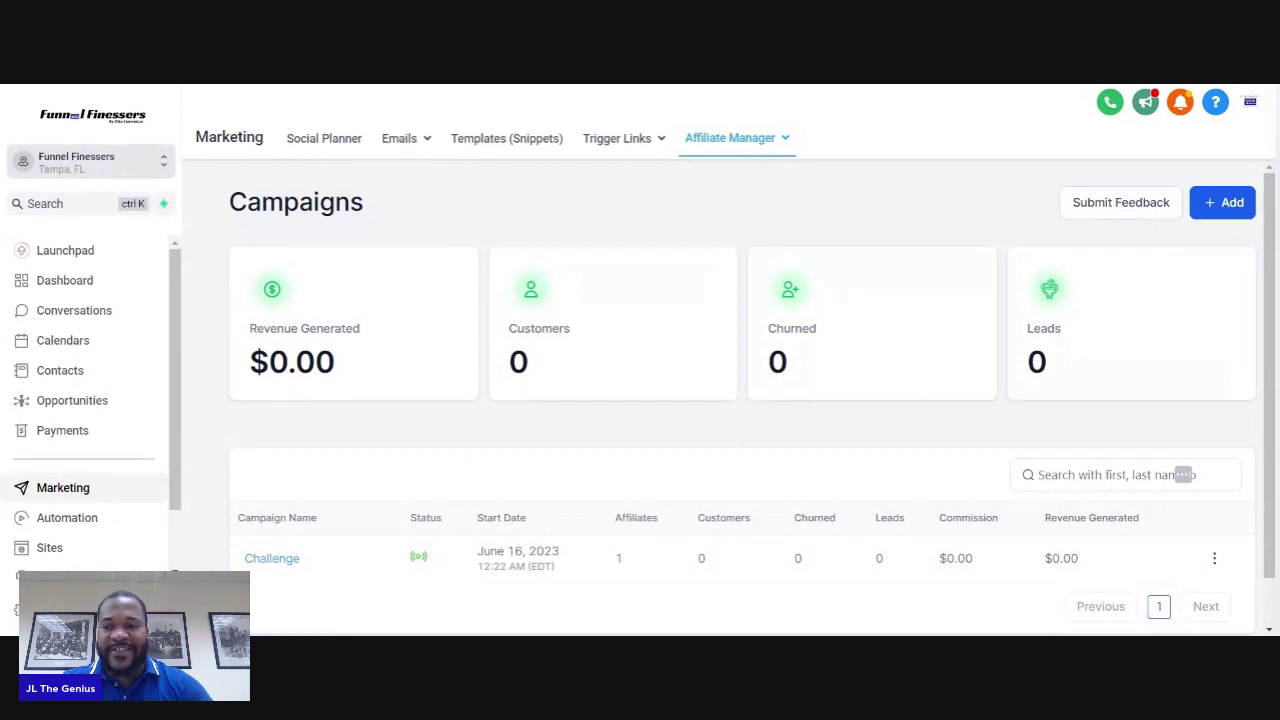
Start a new affiliate campaign and name it "Challenge Snapshot".
{"action": "left_click", "coordinate": [1218, 210]}
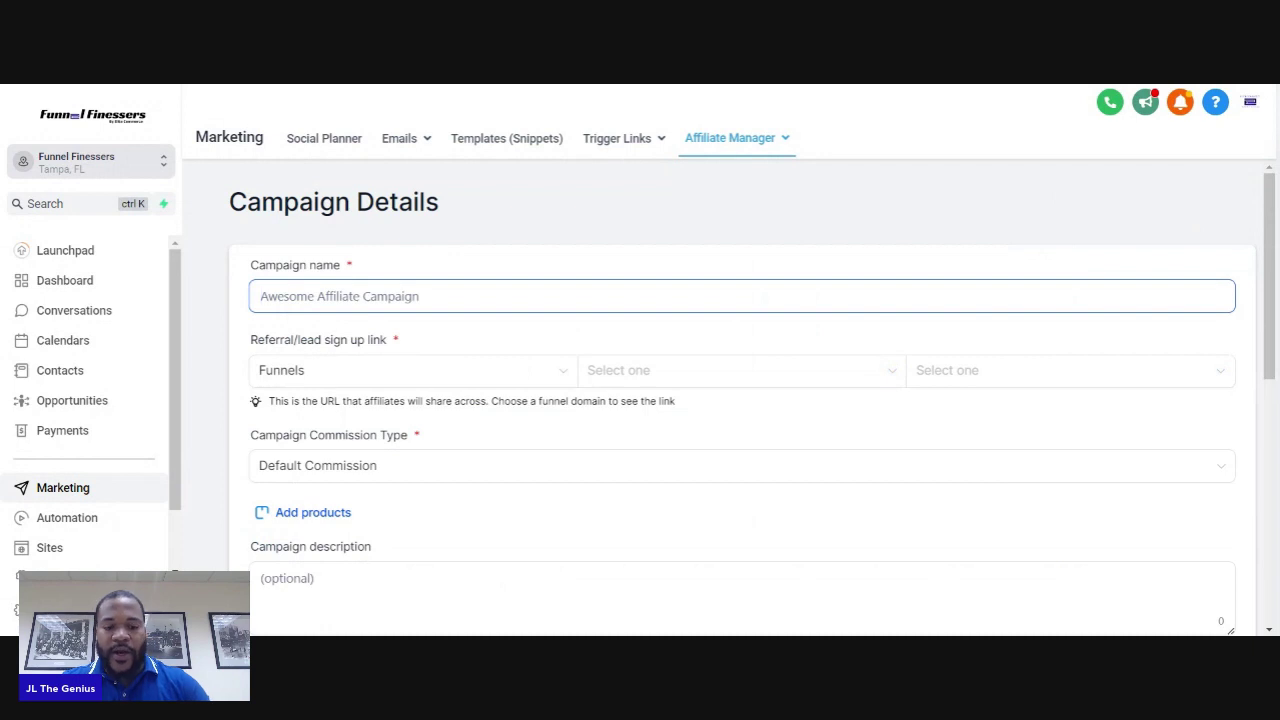
{"action": "type", "text": "Chal"}
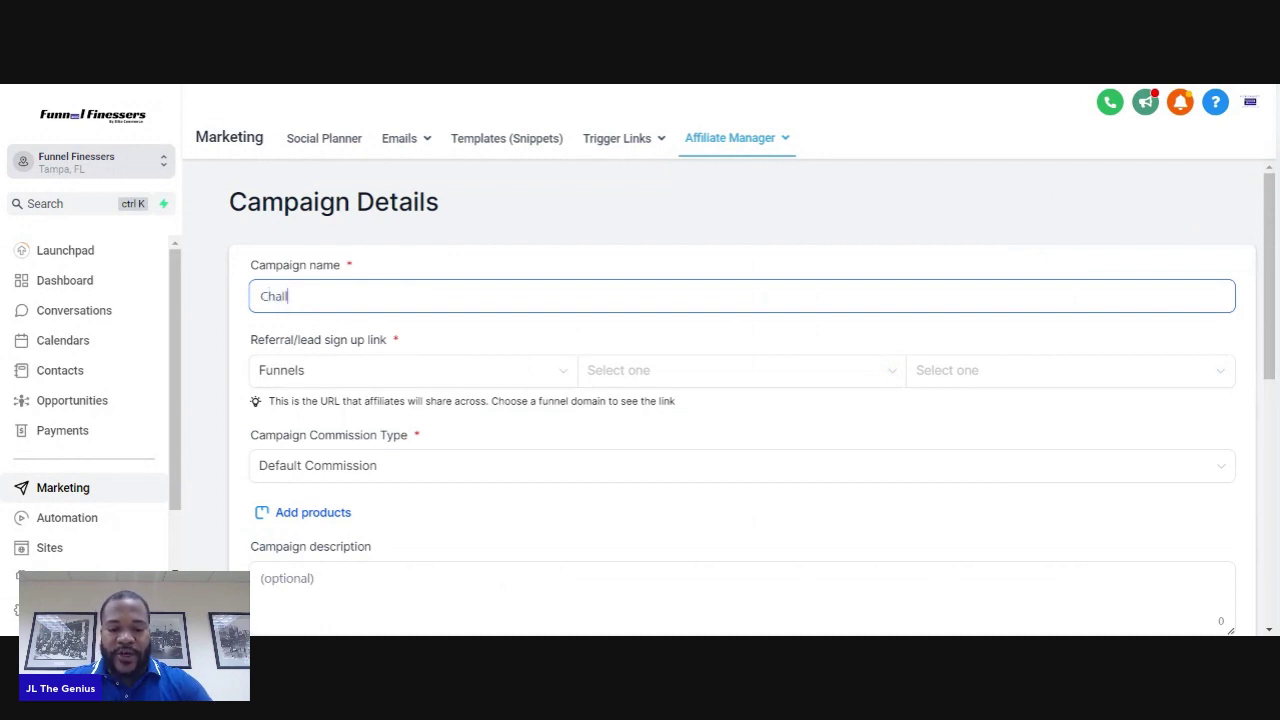
{"action": "type", "text": "lenge Snapshot"}
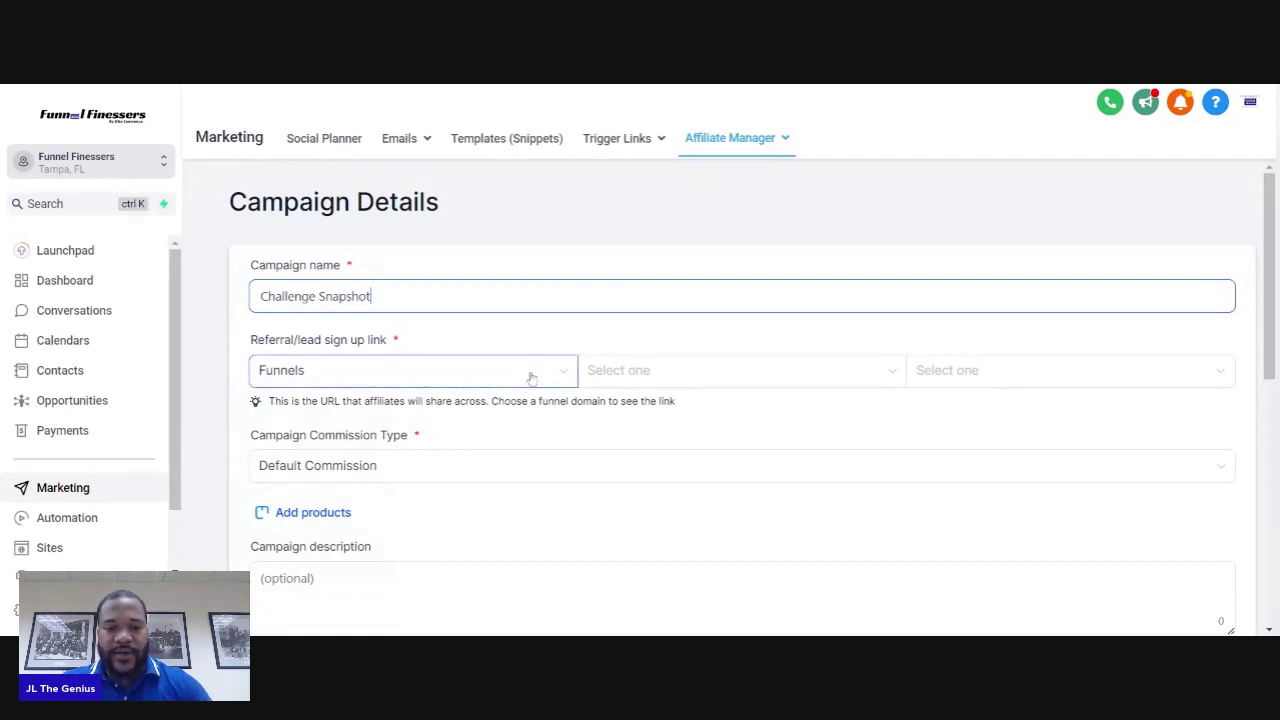
Set the campaign's referral sign-up link to the Finish Your Funnel Challenge funnel.
{"action": "left_click", "coordinate": [660, 380]}
{"action": "left_click", "coordinate": [541, 373]}
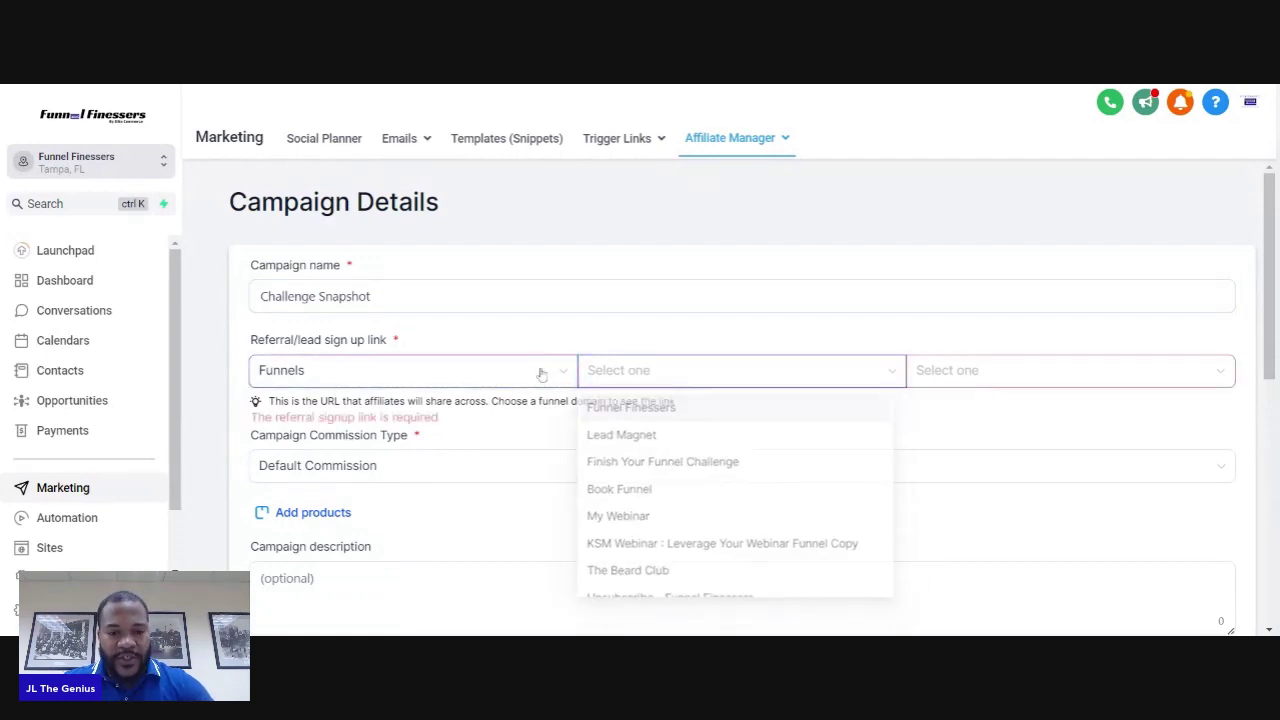
{"action": "left_click", "coordinate": [674, 370]}
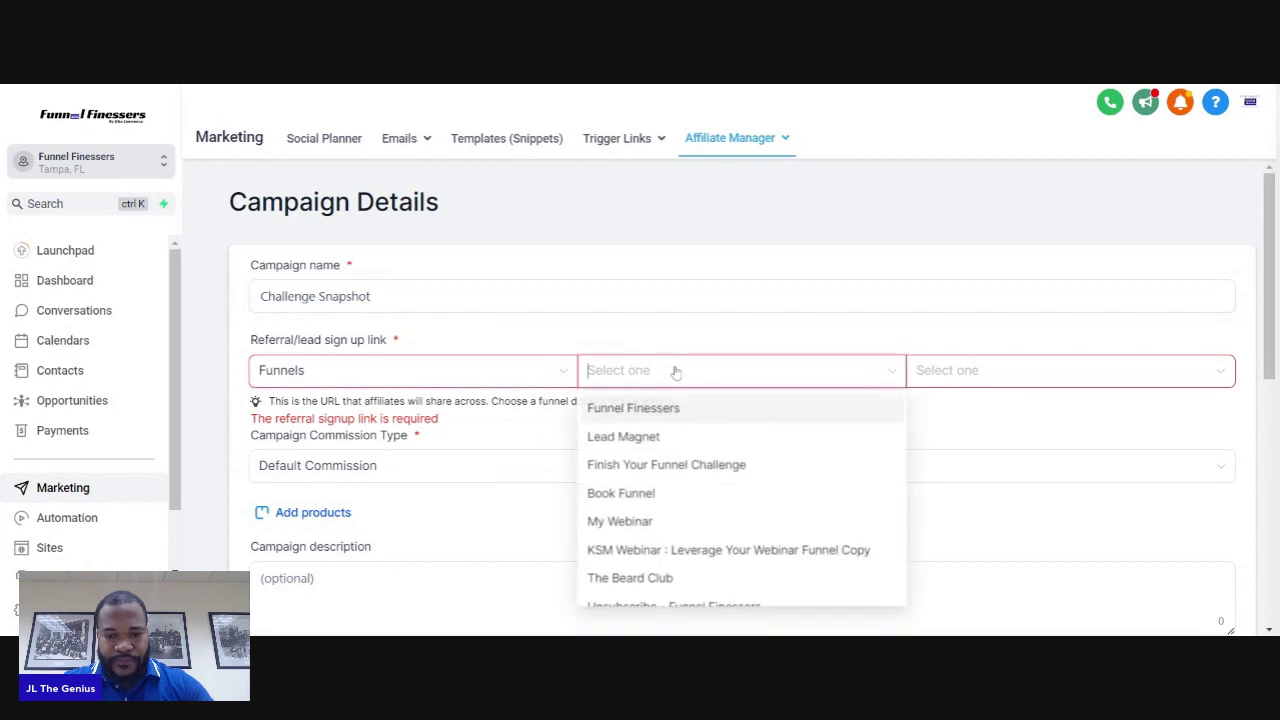
{"action": "left_click", "coordinate": [686, 465]}
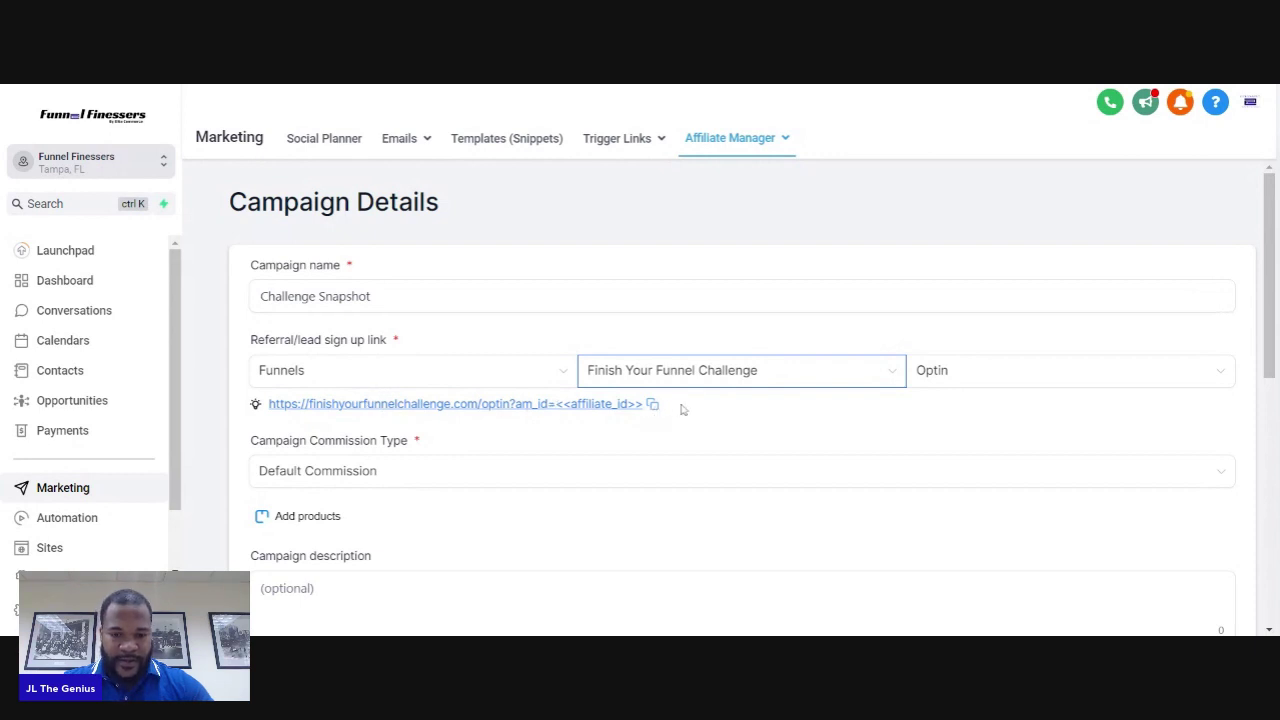
Choose Default Commission as the campaign commission type.
{"action": "scroll", "coordinate": [414, 417], "scroll_direction": "down", "scroll_amount": 1}
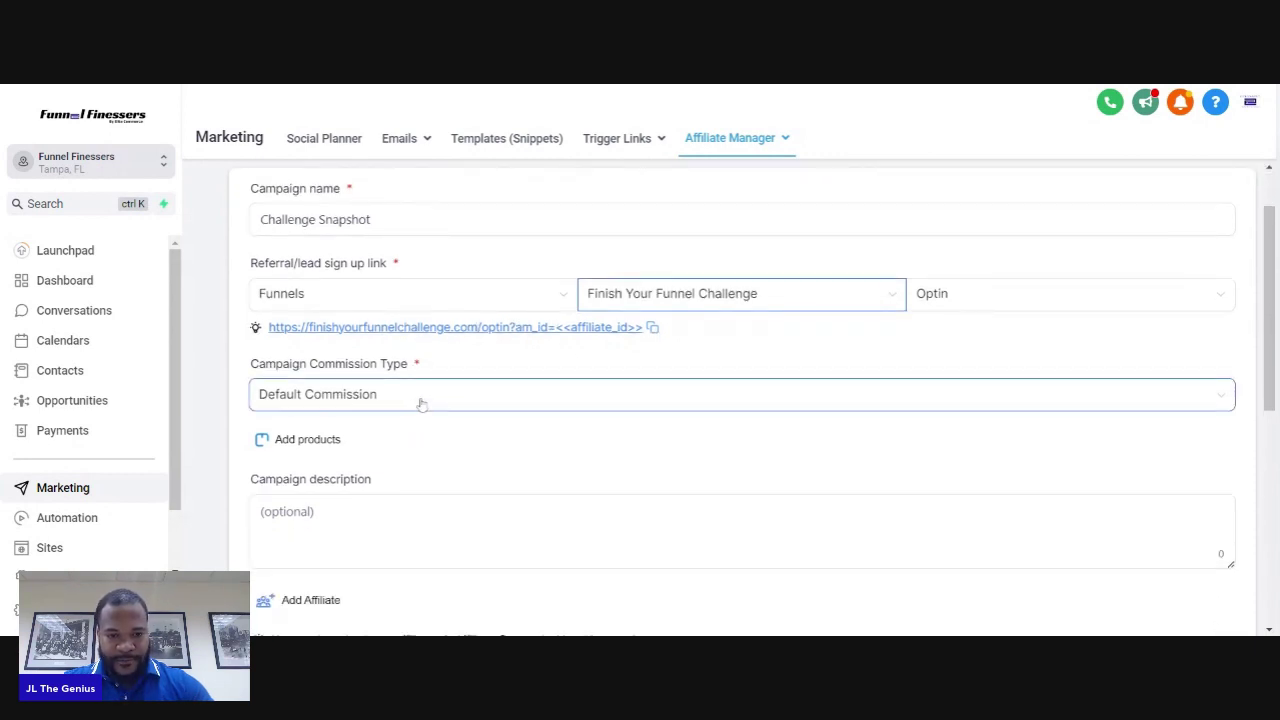
{"action": "left_click", "coordinate": [344, 396]}
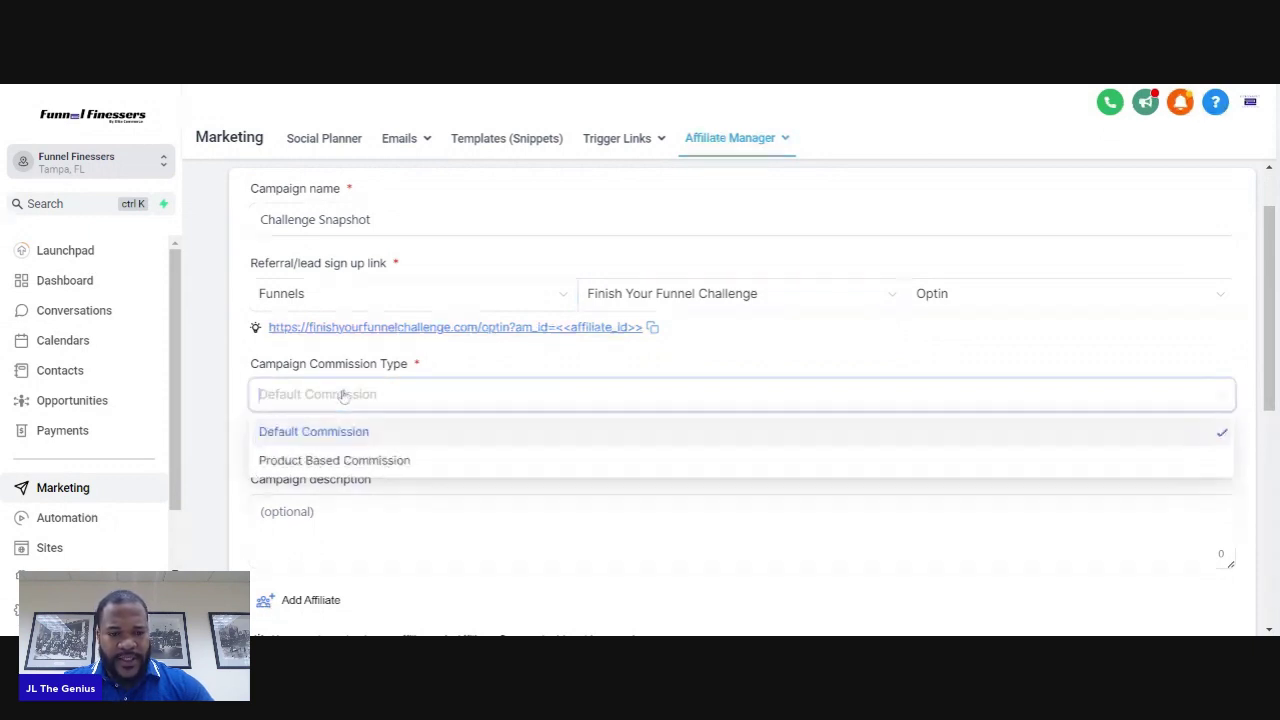
{"action": "left_click", "coordinate": [388, 432]}
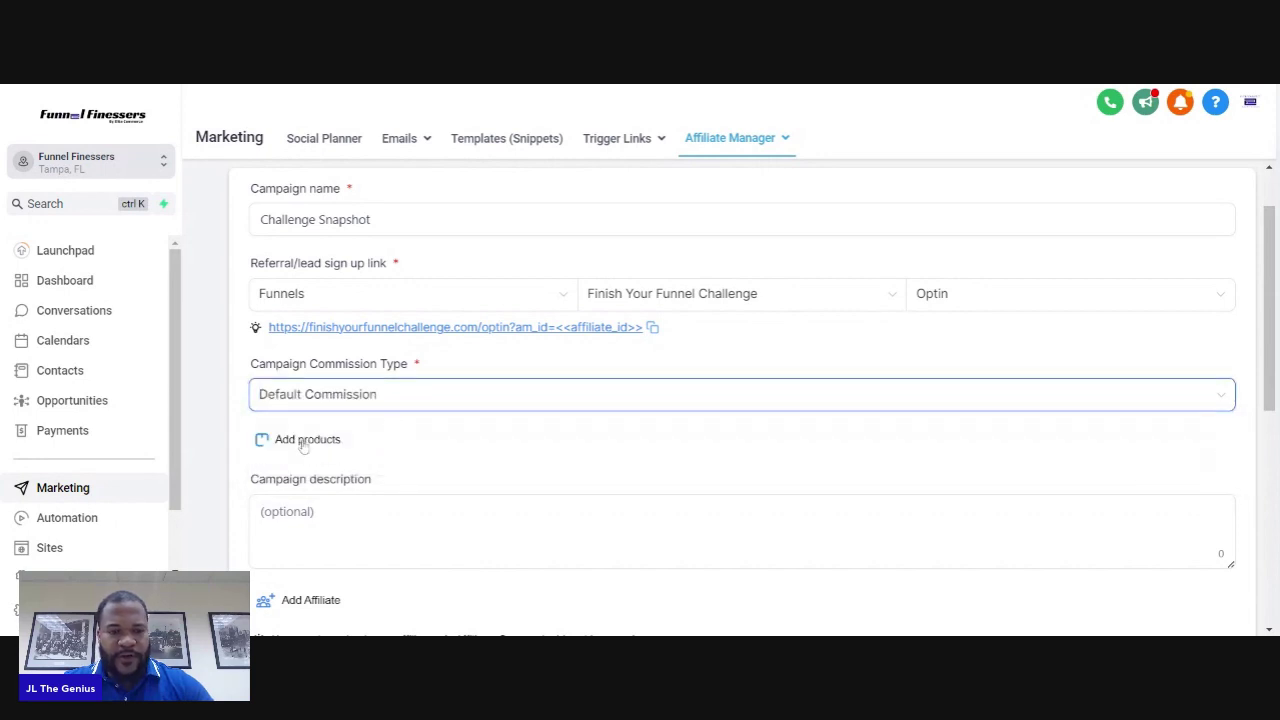
Add the products VIP Ticket, GA Ticket and VIP Upsell to the campaign.
{"action": "left_click", "coordinate": [305, 446]}
{"action": "scroll", "coordinate": [429, 432], "scroll_direction": "down", "scroll_amount": 1}
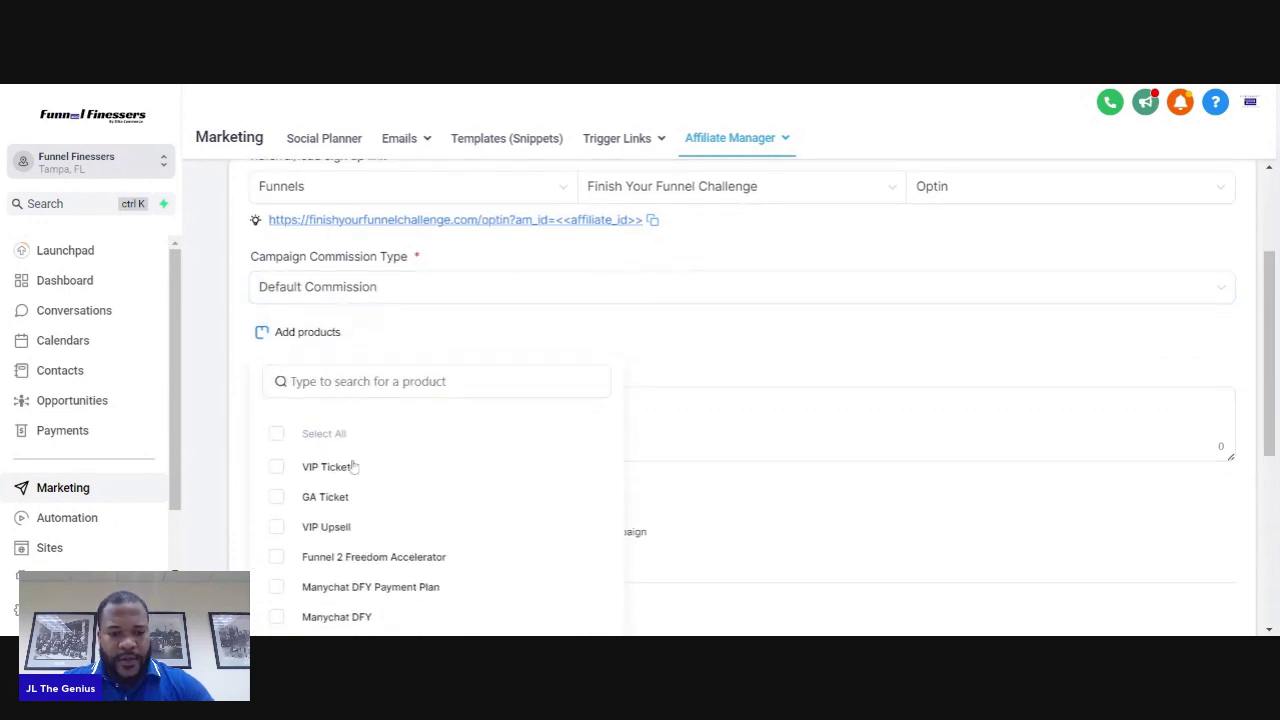
{"action": "left_click", "coordinate": [278, 467]}
{"action": "left_click", "coordinate": [278, 497]}
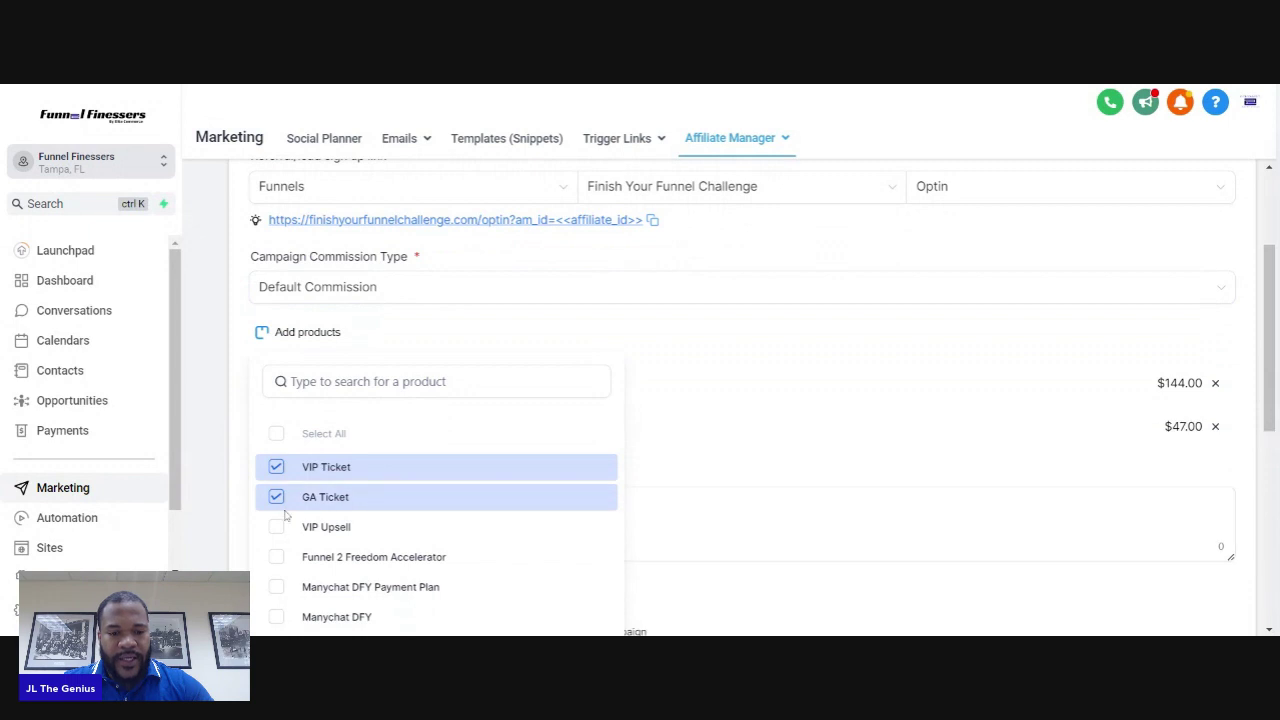
{"action": "left_click", "coordinate": [277, 527]}
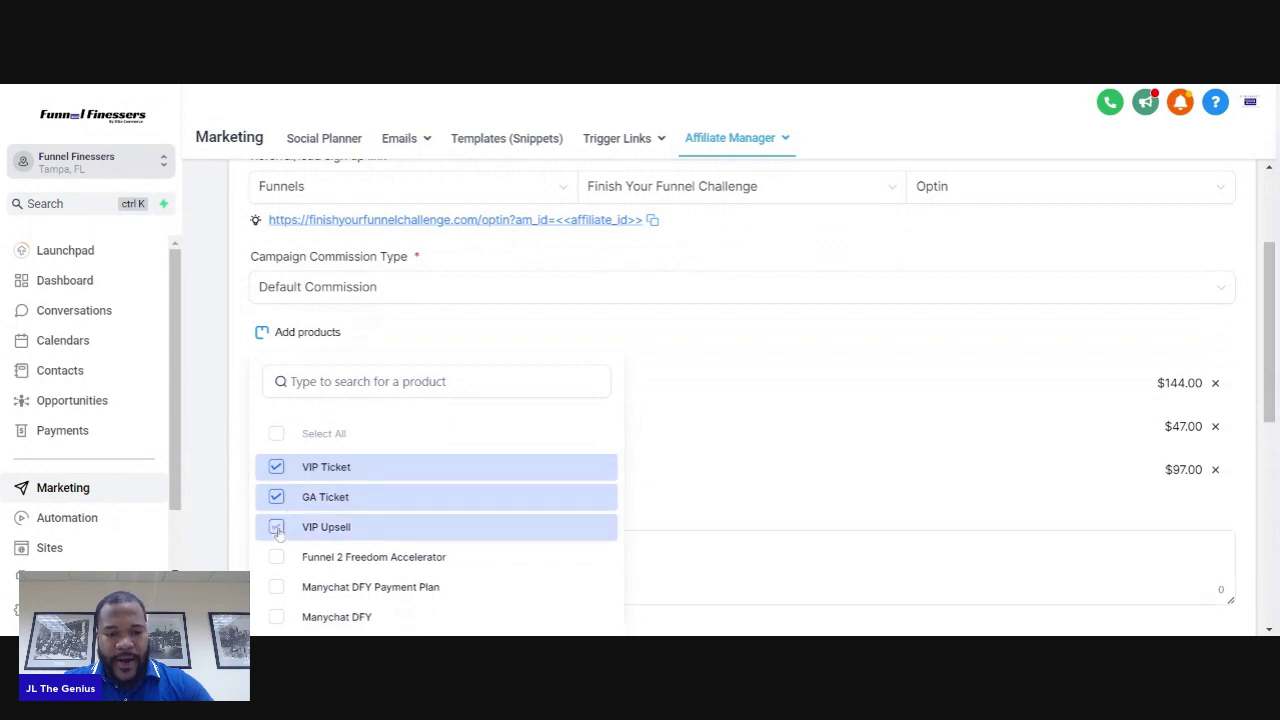
{"action": "left_click", "coordinate": [743, 344]}
Enter "This is a challenge snapshot" as the campaign description.
{"action": "scroll", "coordinate": [560, 380], "scroll_direction": "down", "scroll_amount": 4}
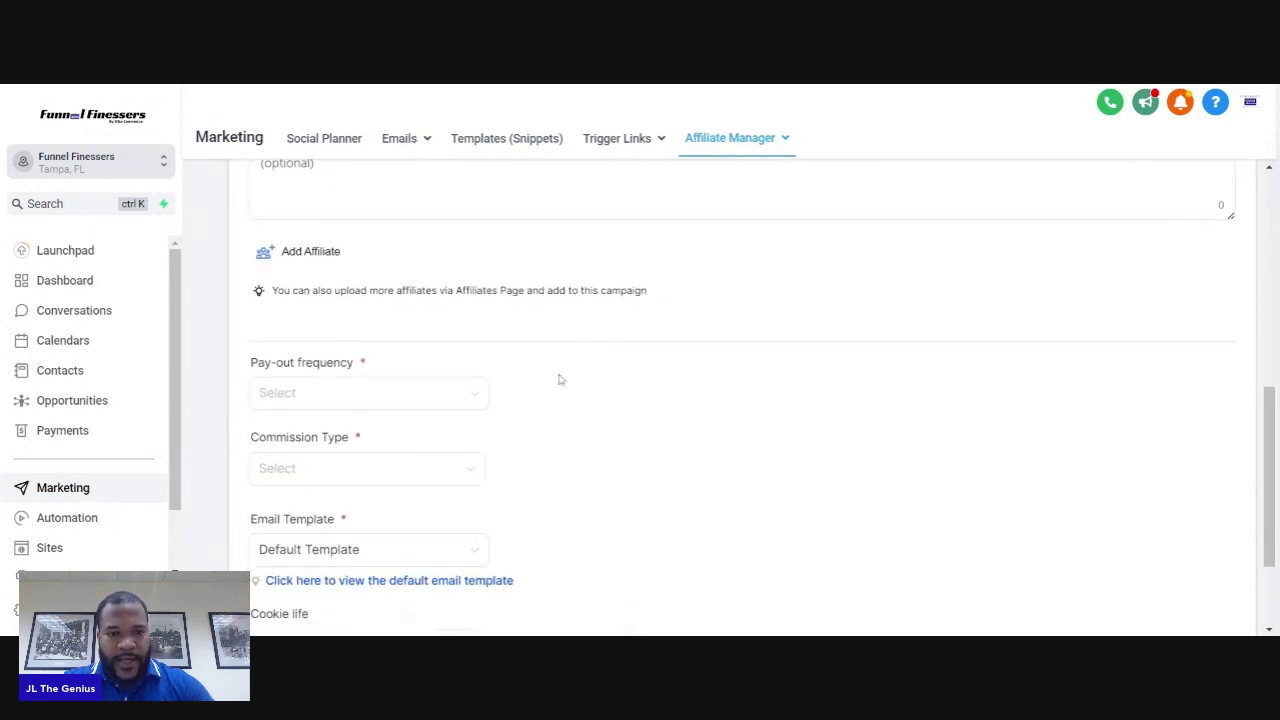
{"action": "scroll", "coordinate": [560, 380], "scroll_direction": "up", "scroll_amount": 2}
{"action": "left_click", "coordinate": [560, 380]}
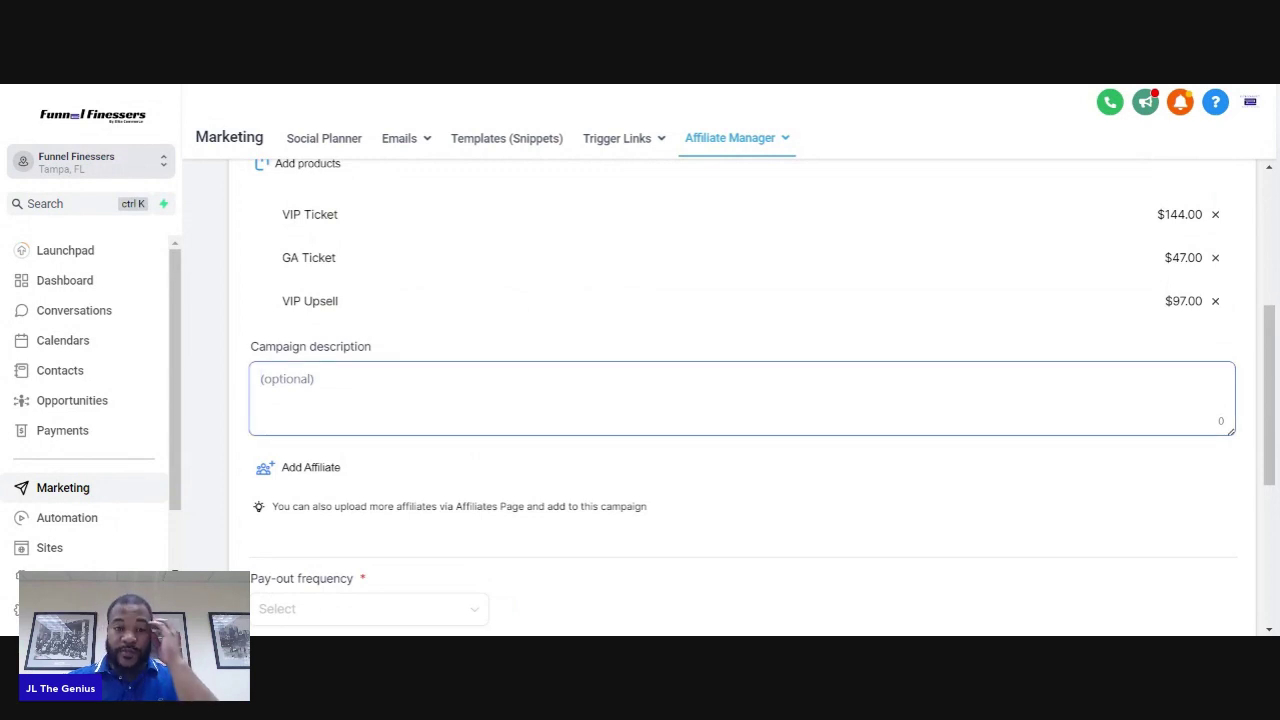
{"action": "type", "text": "This is a cha"}
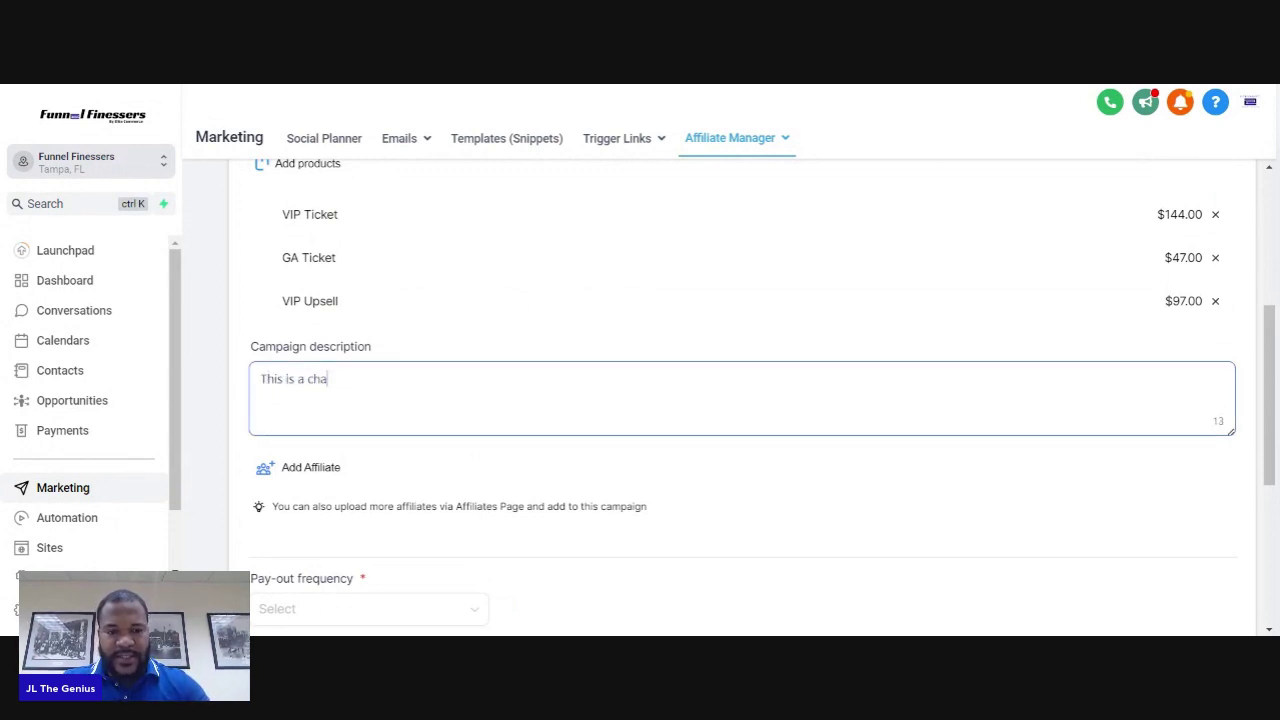
{"action": "type", "text": "llenge snapshot"}
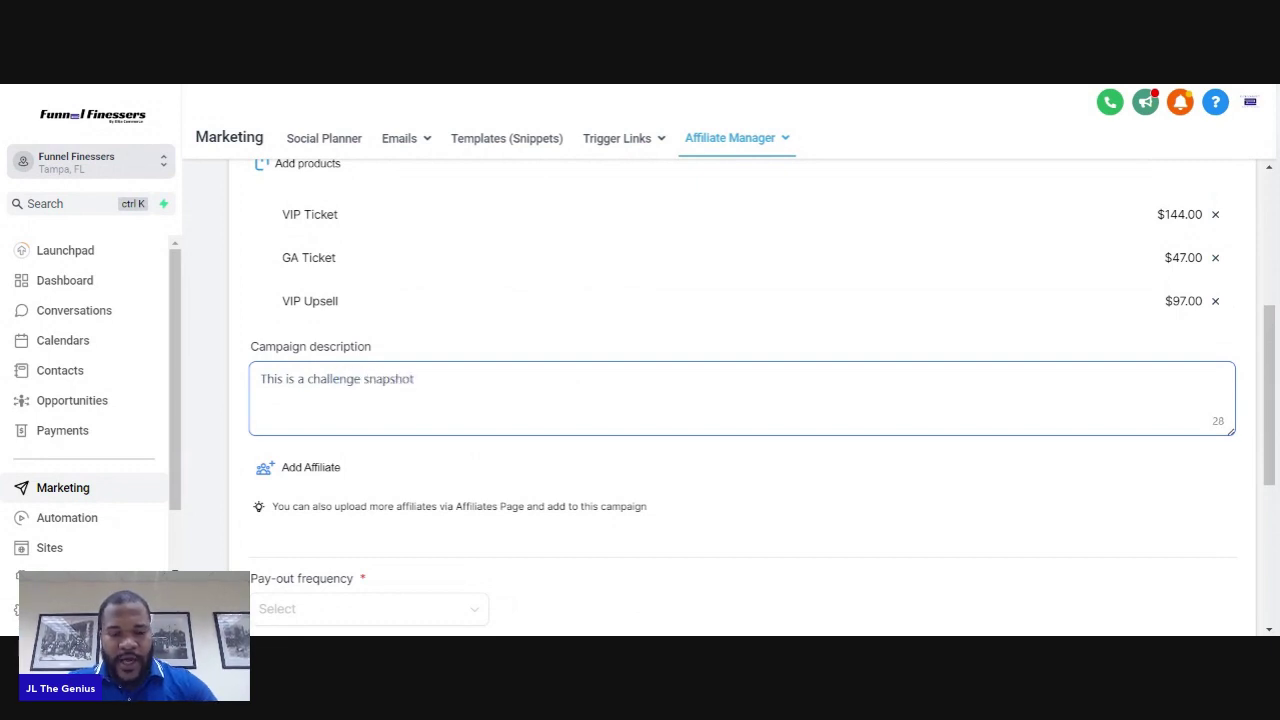
Add the only listed affiliate to the campaign.
{"action": "scroll", "coordinate": [345, 402], "scroll_direction": "down", "scroll_amount": 1}
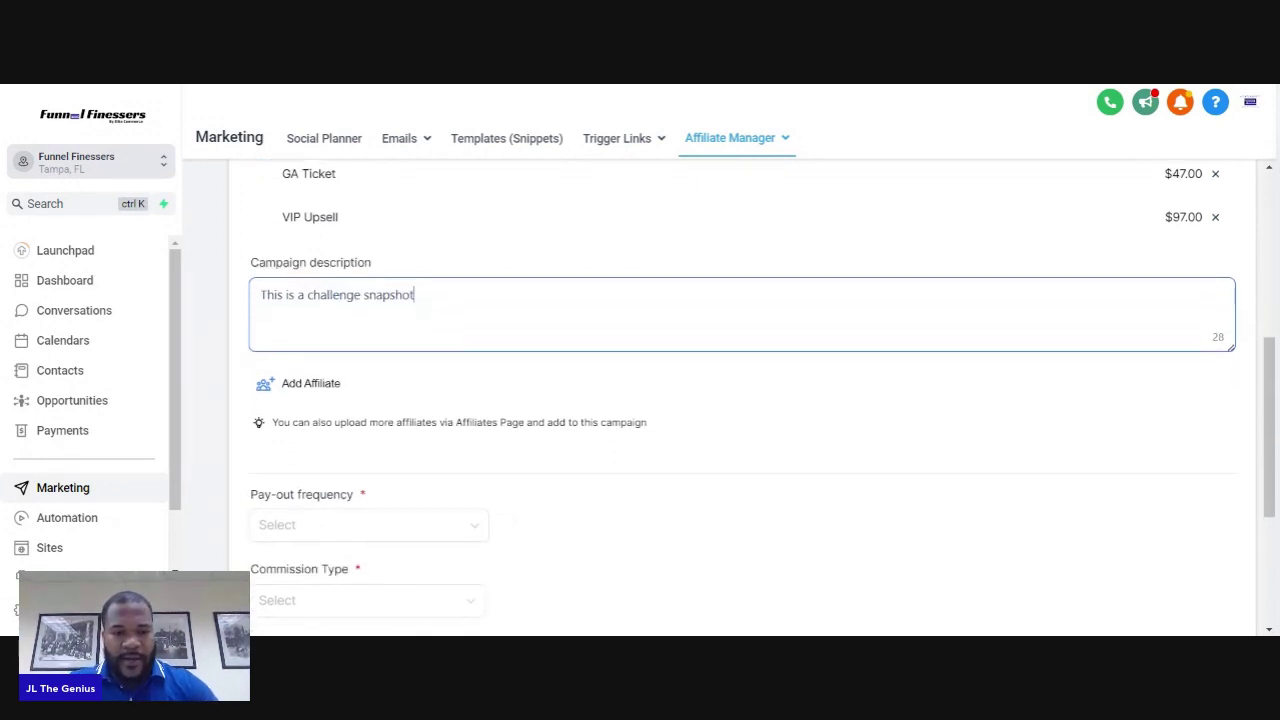
{"action": "left_click", "coordinate": [317, 386]}
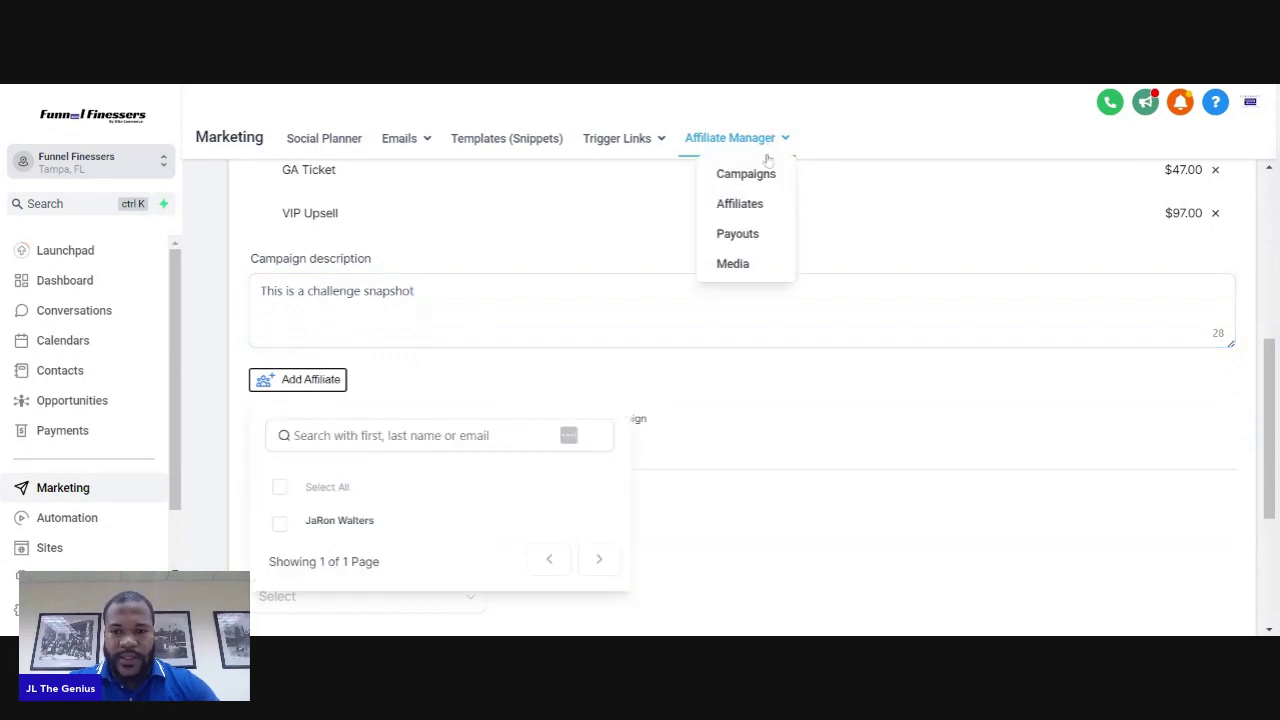
{"action": "left_click", "coordinate": [279, 522]}
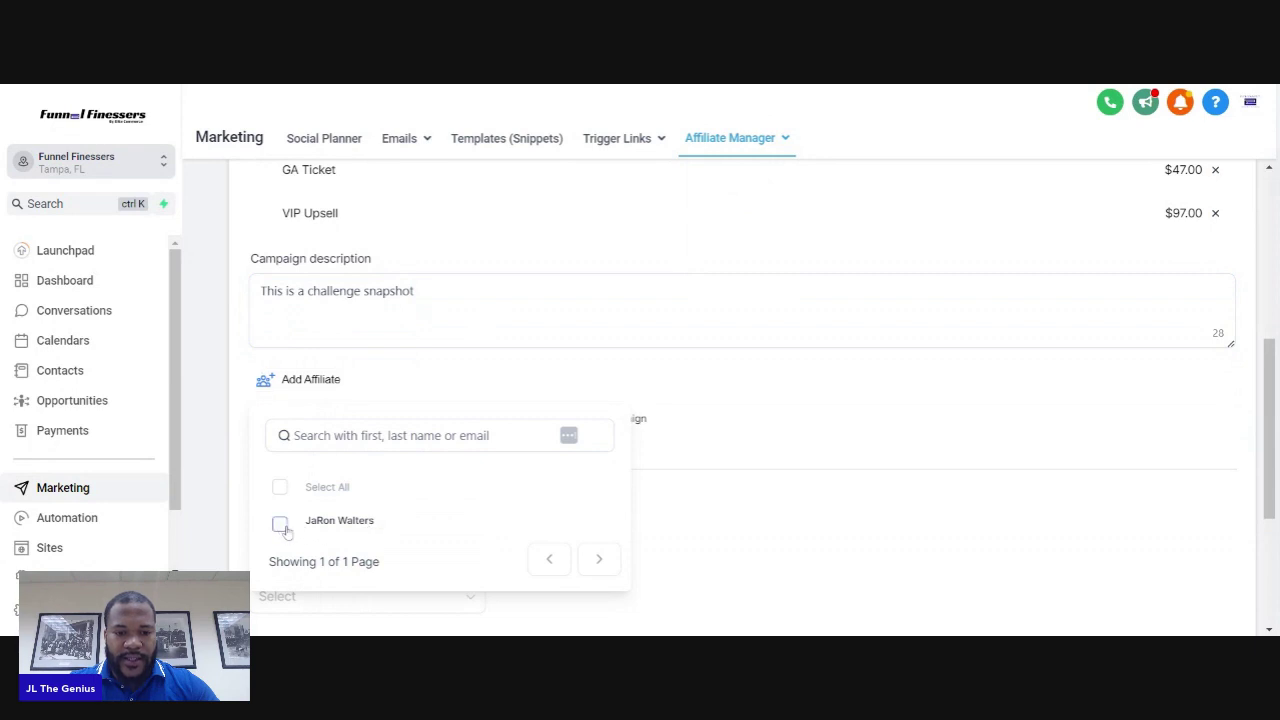
{"action": "left_click", "coordinate": [686, 434]}
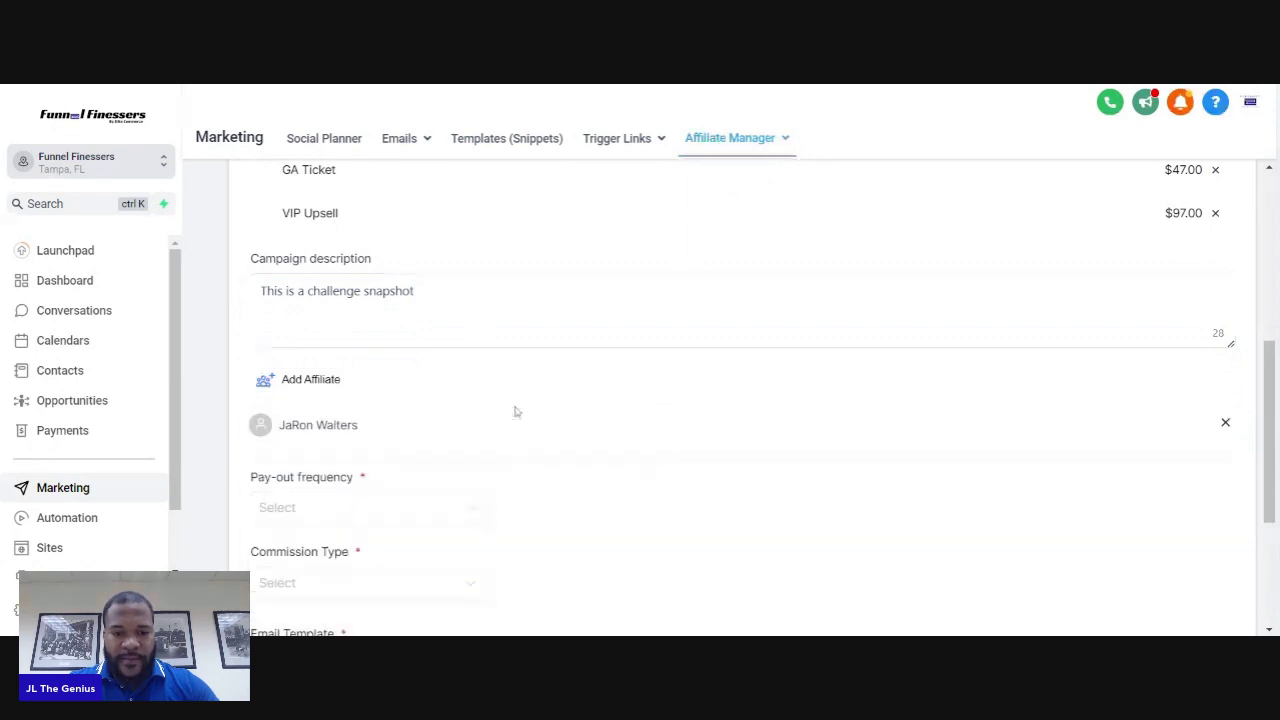
Set the campaign's pay-out frequency to Pay - 30.
{"action": "scroll", "coordinate": [486, 409], "scroll_direction": "down", "scroll_amount": 2}
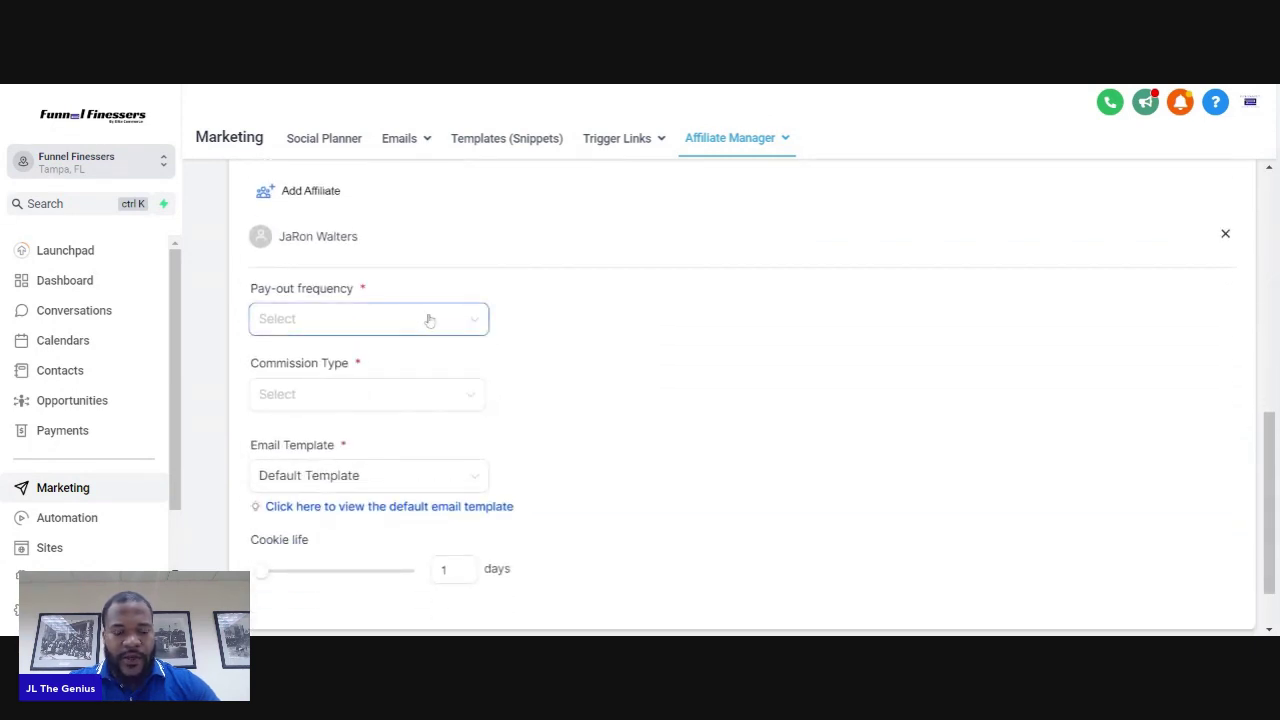
{"action": "left_click", "coordinate": [395, 317]}
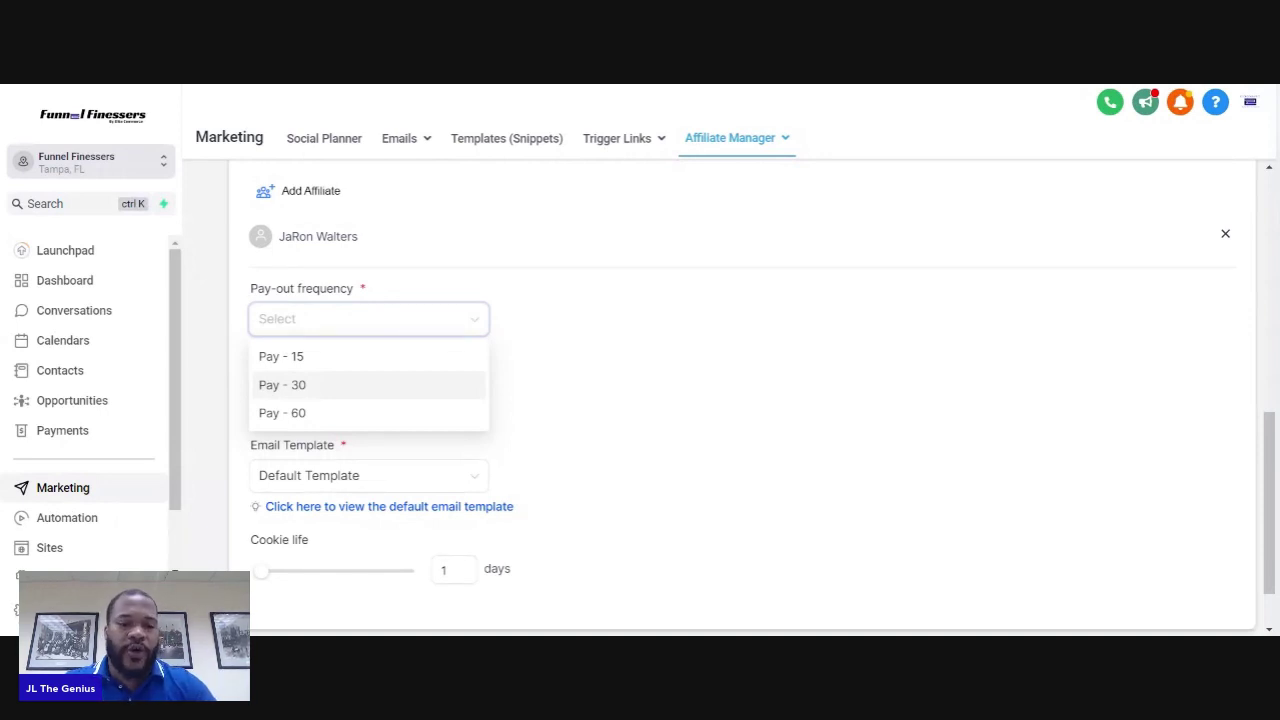
{"action": "left_click", "coordinate": [329, 390]}
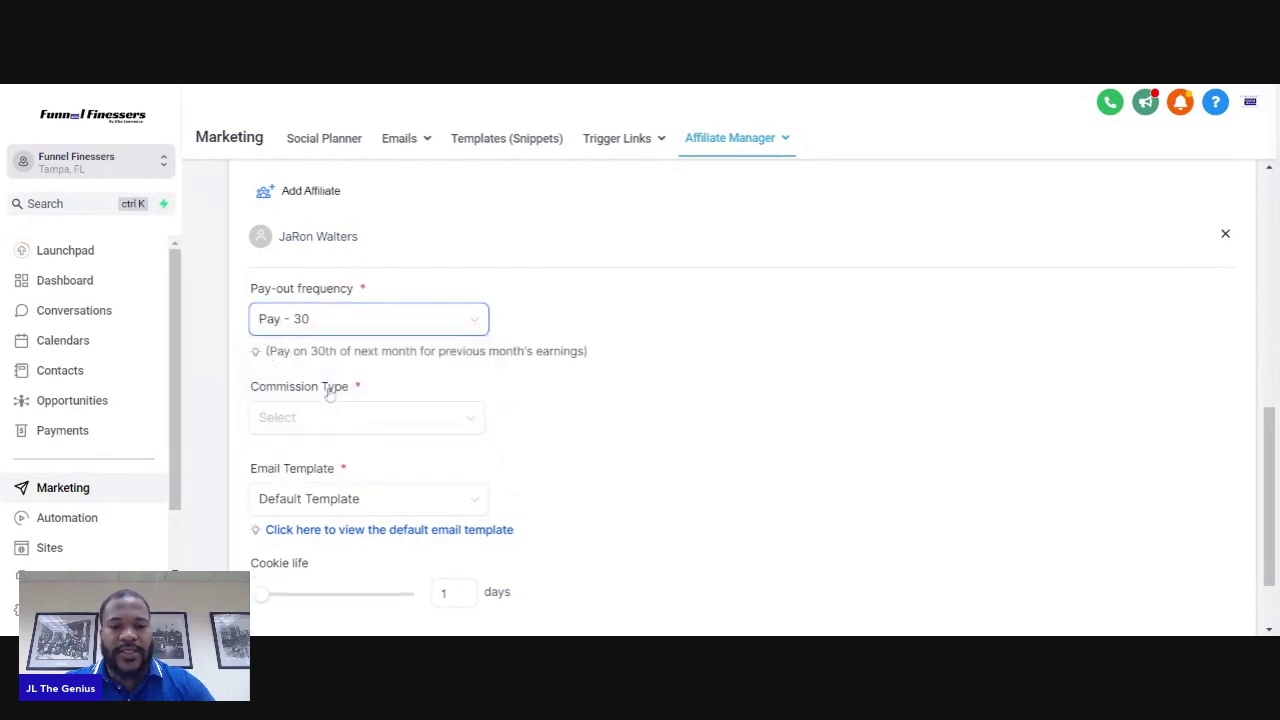
Set the commission type to Flat Commission and the commission offered to 50.
{"action": "scroll", "coordinate": [383, 420], "scroll_direction": "down", "scroll_amount": 1}
{"action": "left_click", "coordinate": [388, 390]}
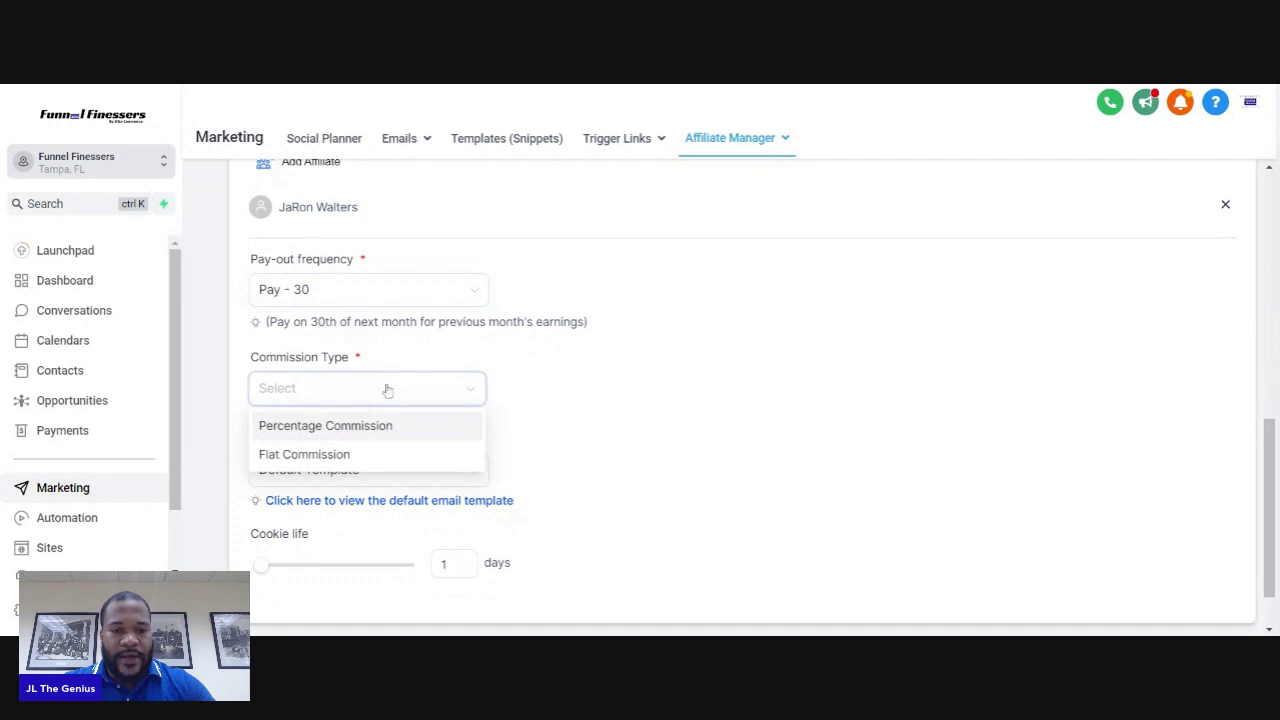
{"action": "left_click", "coordinate": [379, 456]}
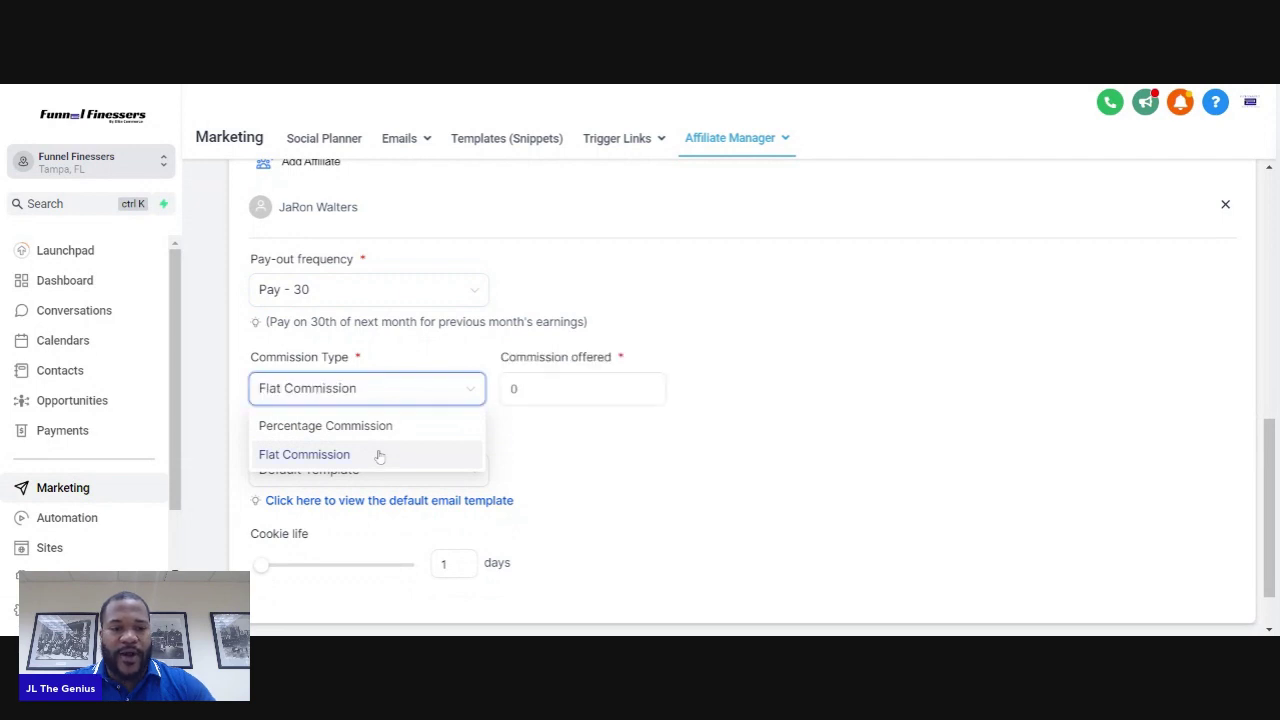
{"action": "left_click", "coordinate": [518, 388]}
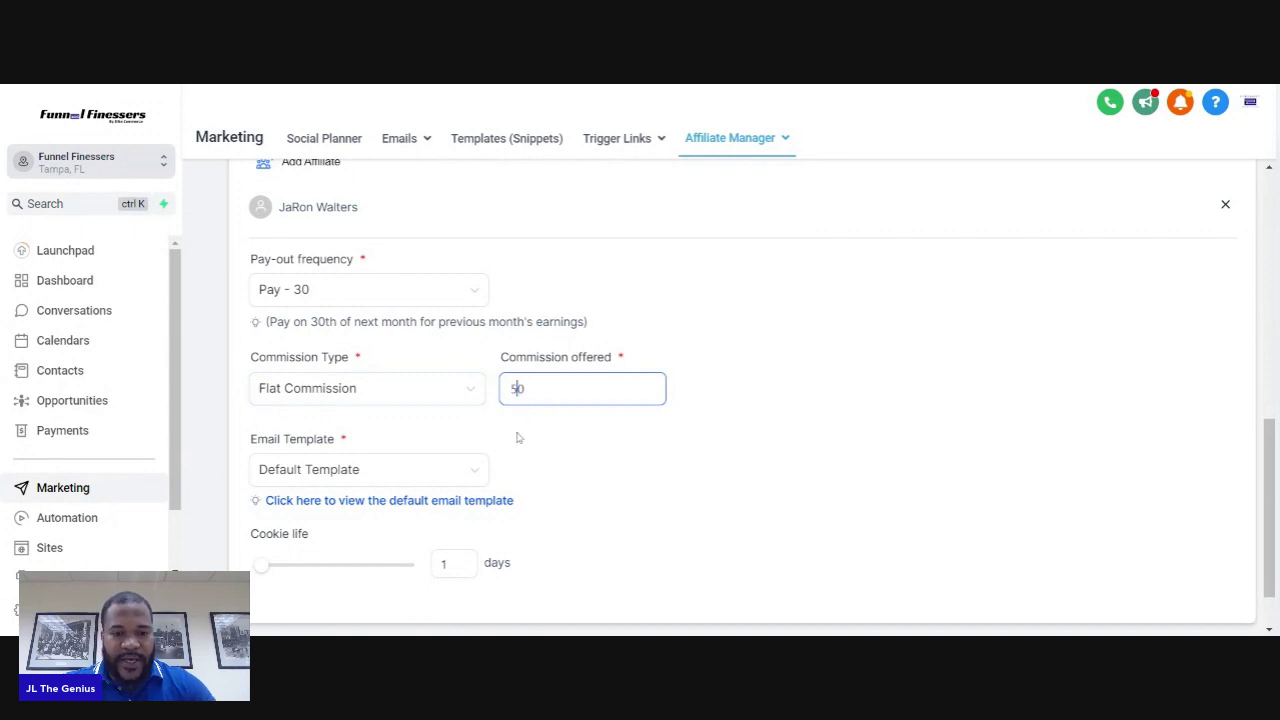
Review the content of the default affiliate email template and close the preview.
{"action": "left_click", "coordinate": [409, 501]}
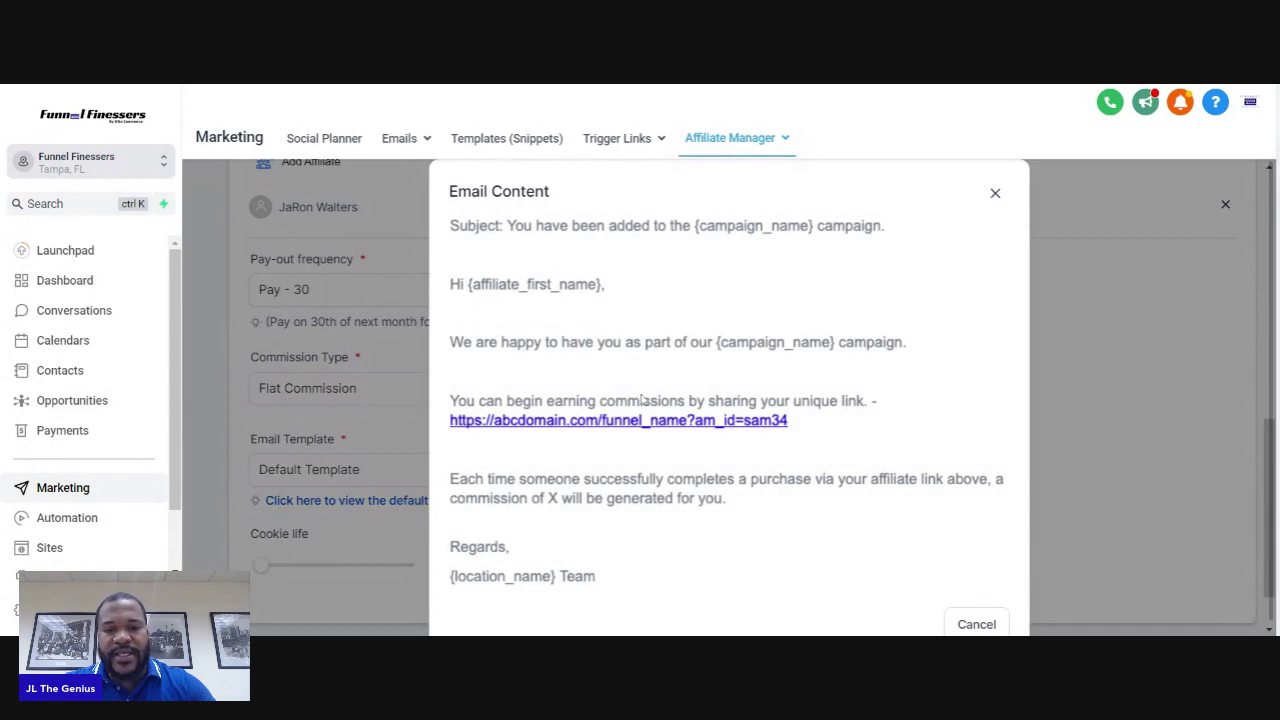
{"action": "scroll", "coordinate": [641, 398], "scroll_direction": "down", "scroll_amount": 1}
{"action": "scroll", "coordinate": [641, 398], "scroll_direction": "up", "scroll_amount": 1}
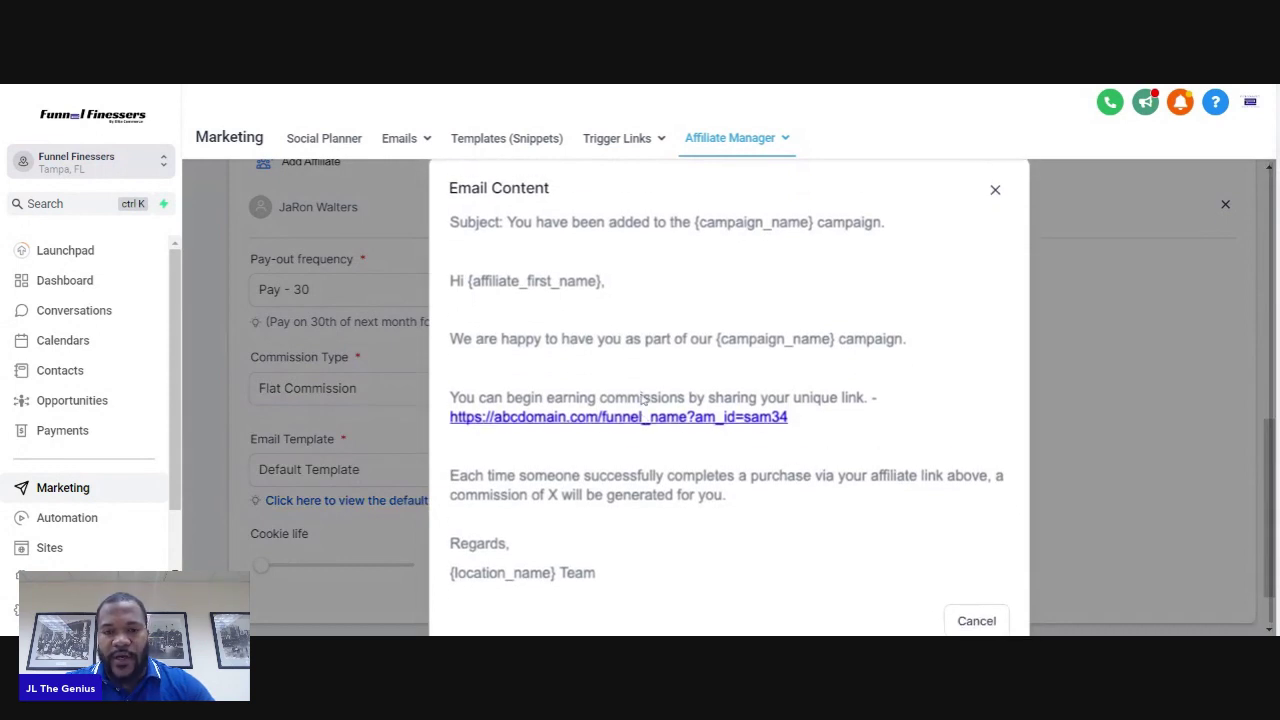
{"action": "left_click", "coordinate": [995, 194]}
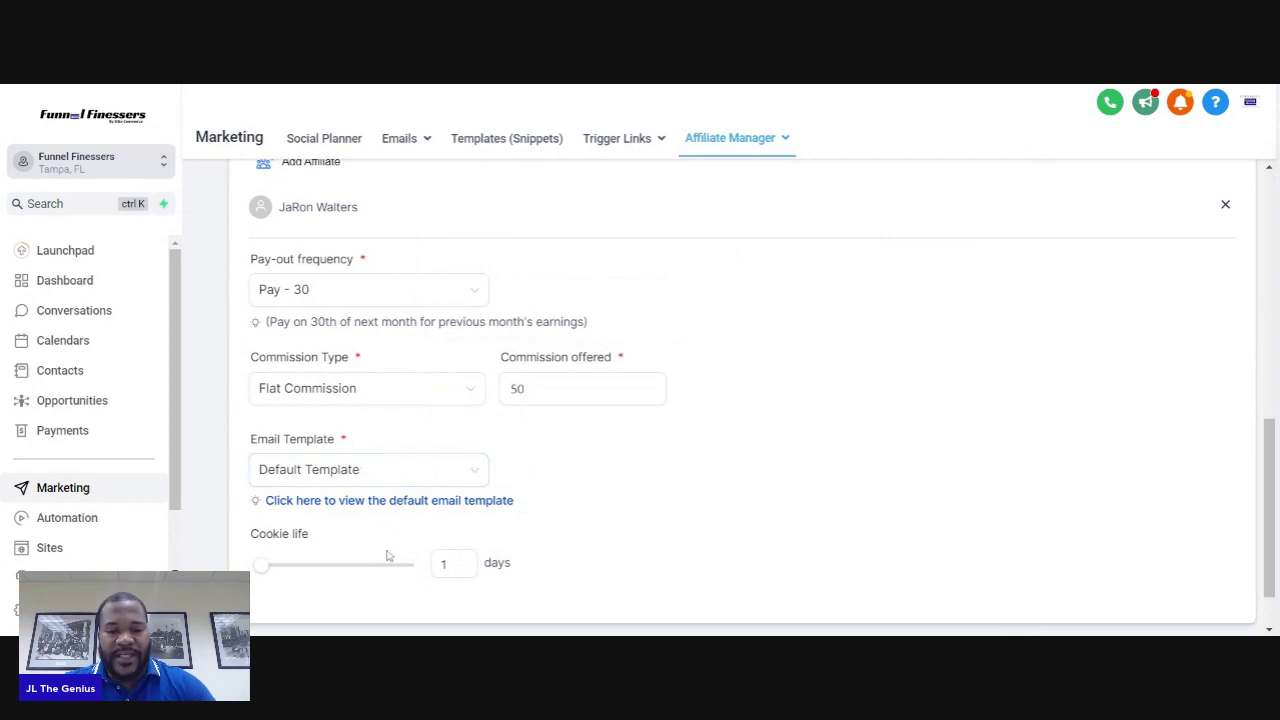
Set the campaign's cookie life to 45 days.
{"action": "scroll", "coordinate": [390, 556], "scroll_direction": "down", "scroll_amount": 1}
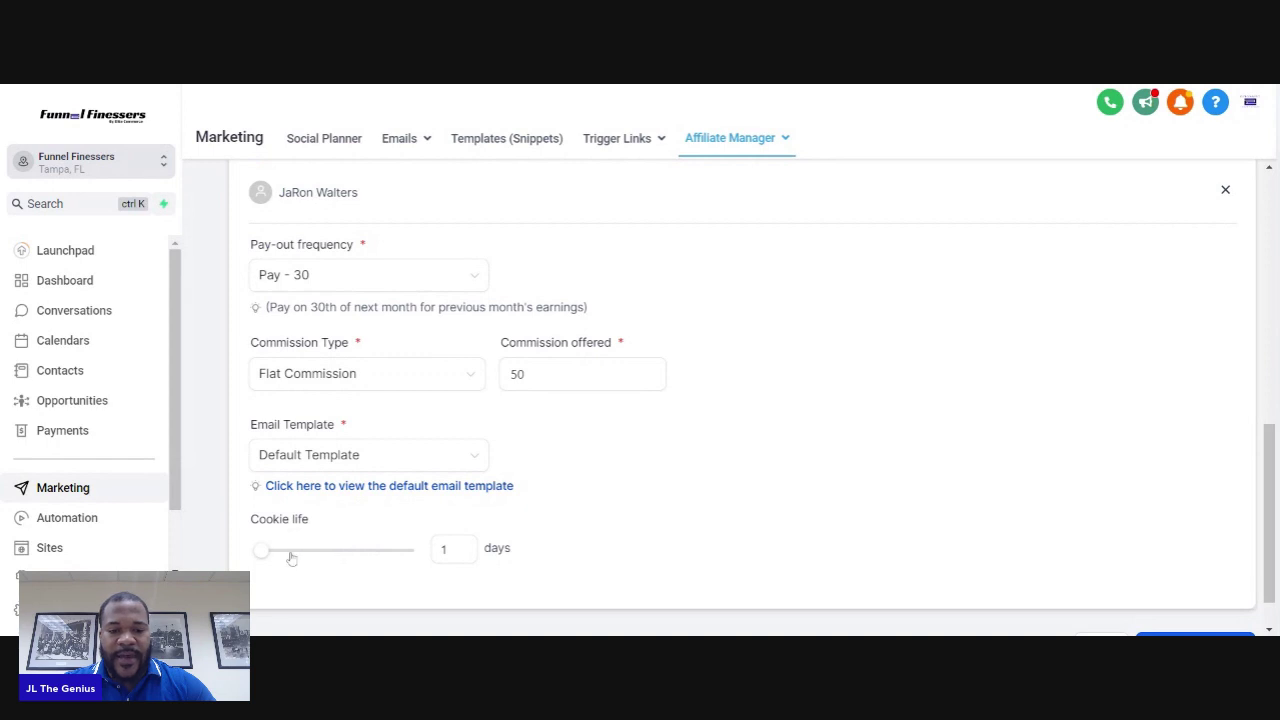
{"action": "left_click_drag", "start_coordinate": [263, 556], "coordinate": [281, 560]}
{"action": "left_click", "coordinate": [449, 549]}
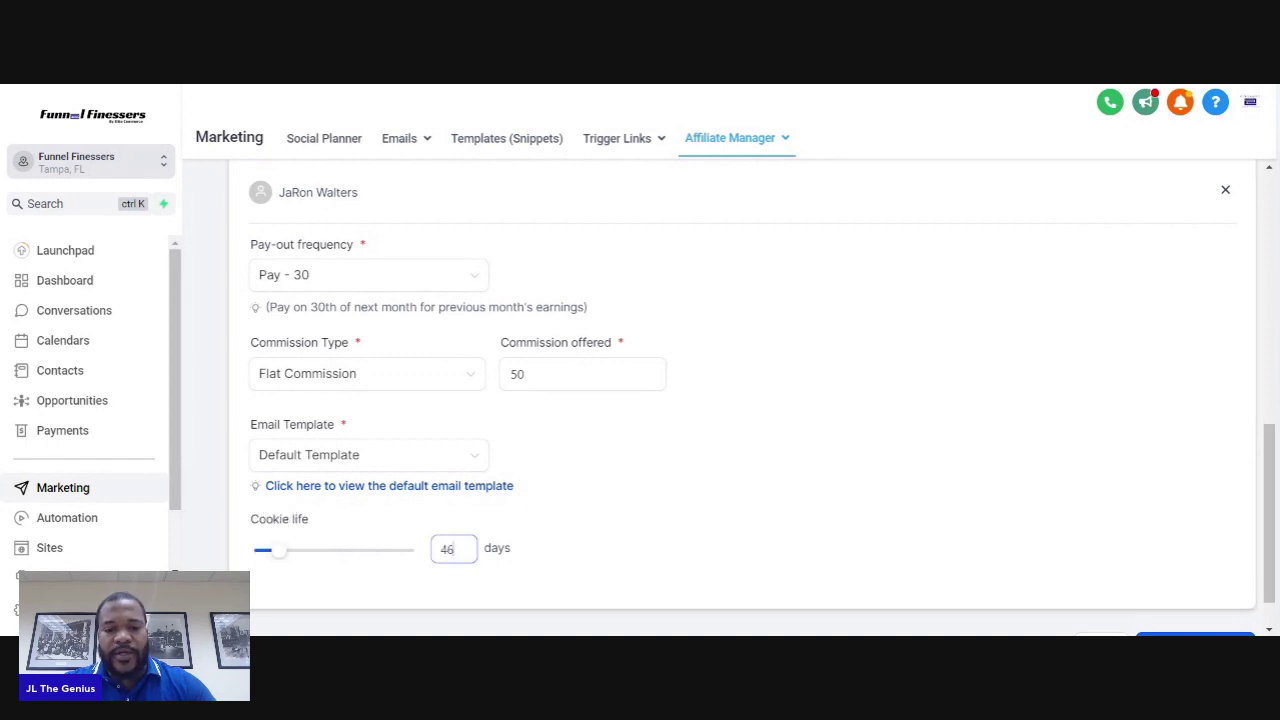
{"action": "key", "text": "BackSpace"}
{"action": "type", "text": "5"}
{"action": "left_click", "coordinate": [400, 527]}
{"action": "scroll", "coordinate": [398, 527], "scroll_direction": "up", "scroll_amount": 1}
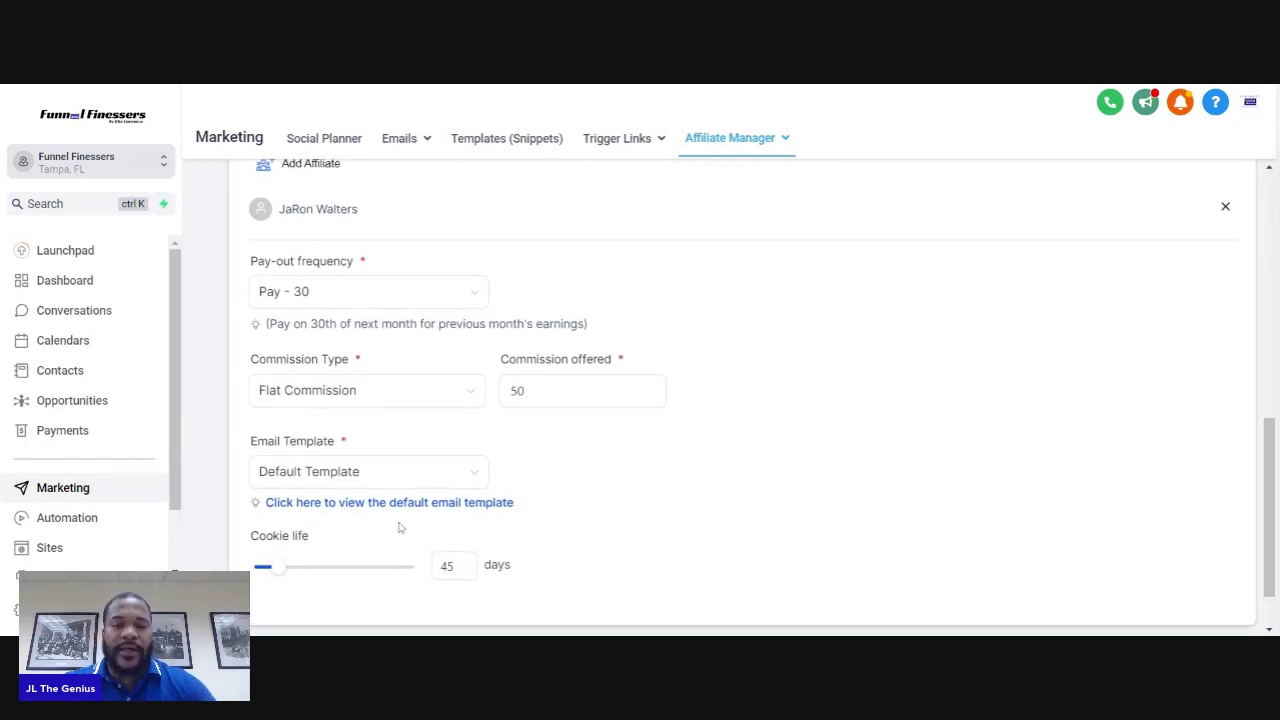
{"action": "scroll", "coordinate": [398, 527], "scroll_direction": "down", "scroll_amount": 1}
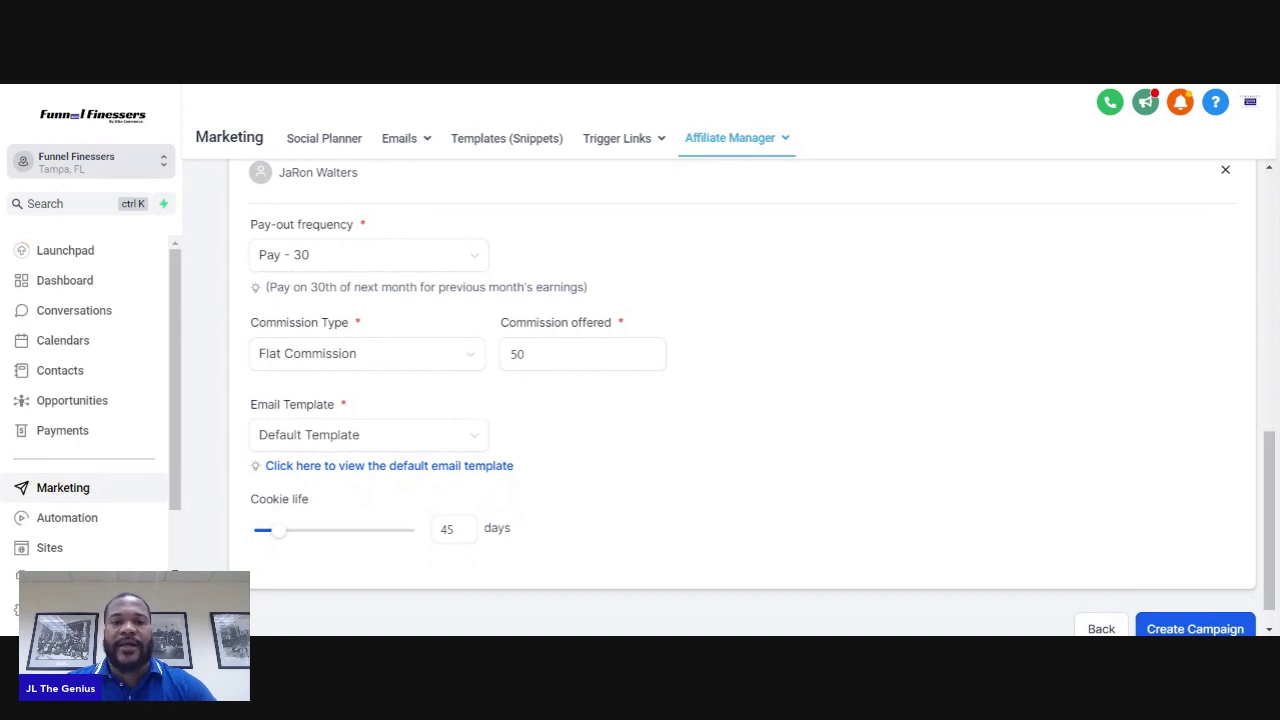
{"action": "left_click", "coordinate": [452, 529]}
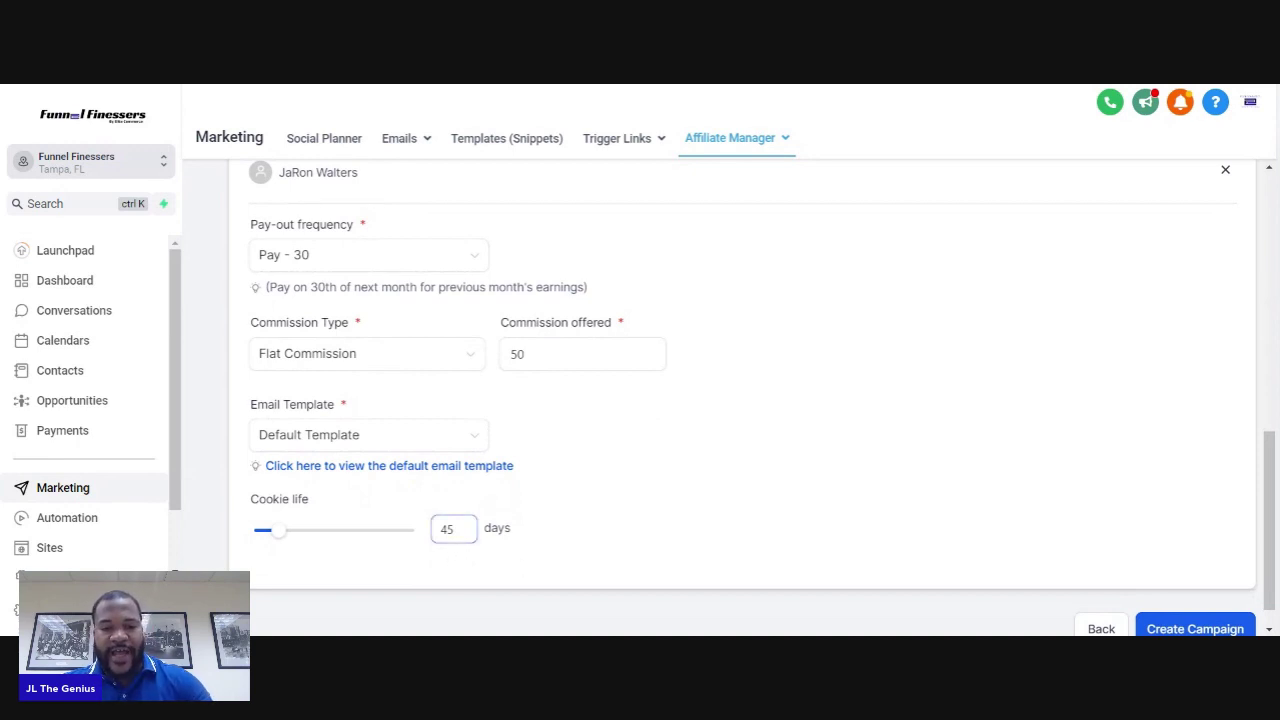
{"action": "left_click", "coordinate": [498, 560]}
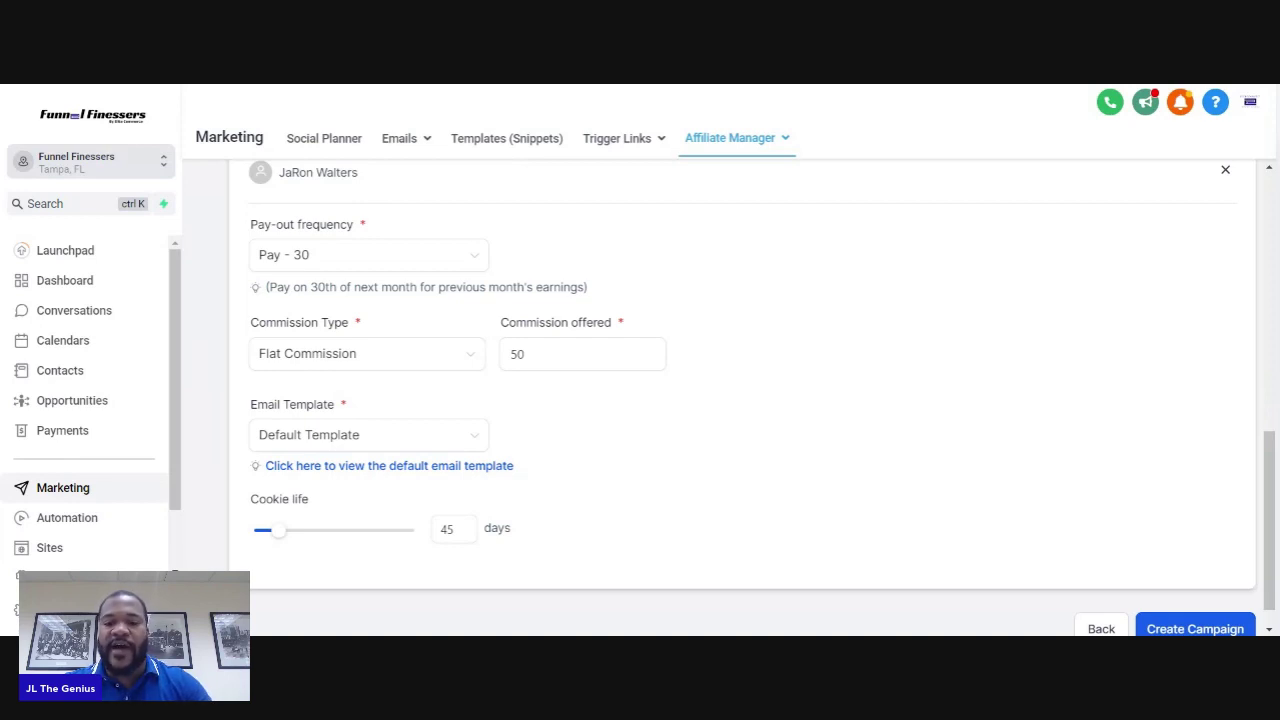
Try to create the campaign with the flat commission, agreeing to change the fee.
{"action": "scroll", "coordinate": [661, 486], "scroll_direction": "down", "scroll_amount": 1}
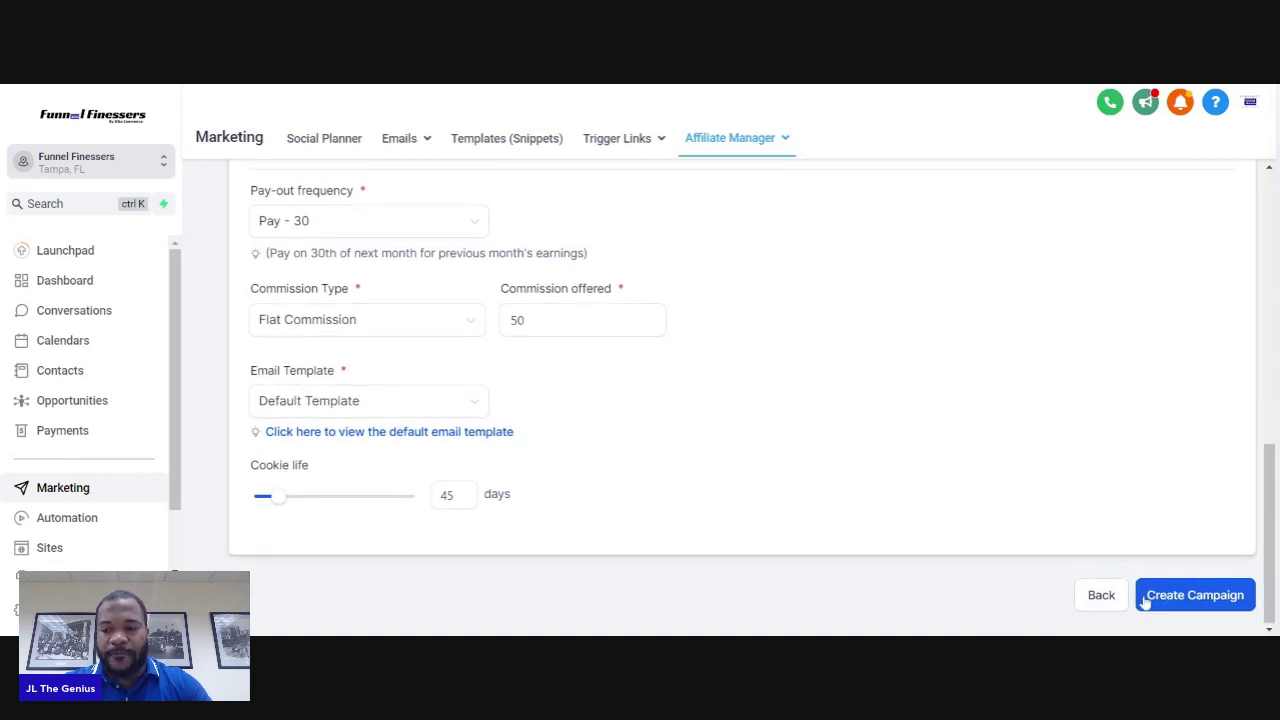
{"action": "left_click", "coordinate": [1193, 598]}
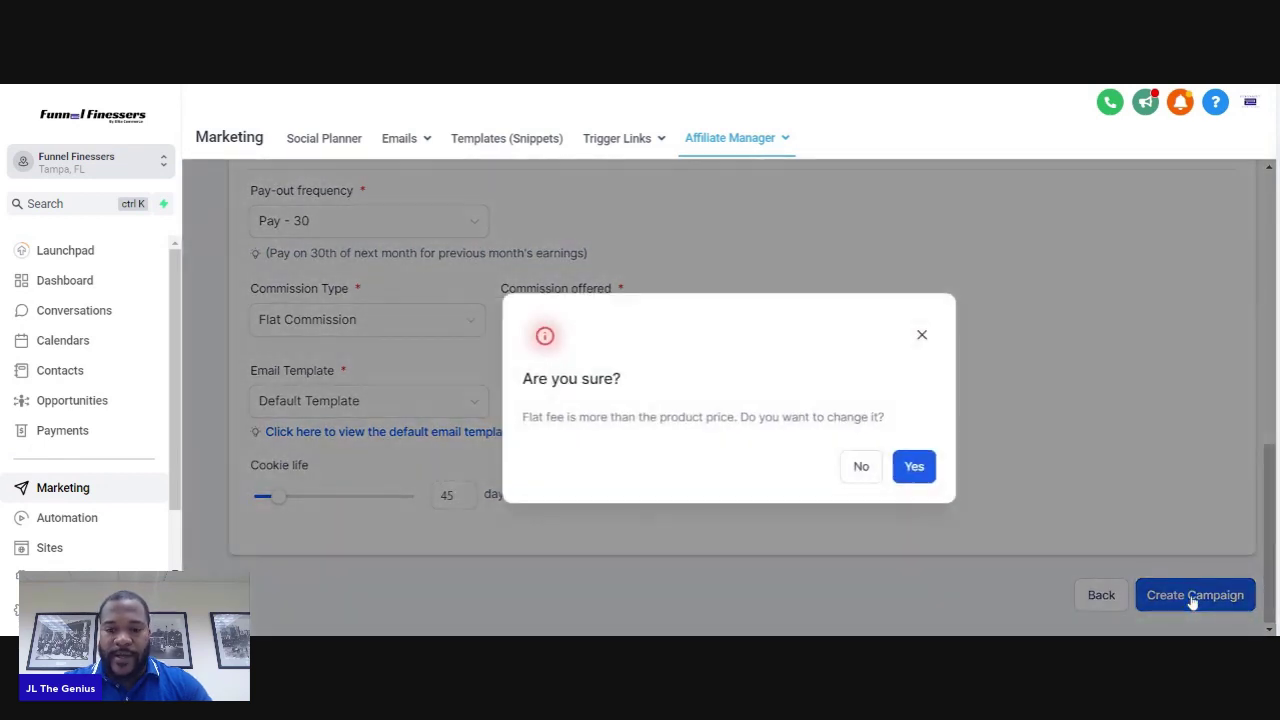
{"action": "left_click", "coordinate": [914, 468]}
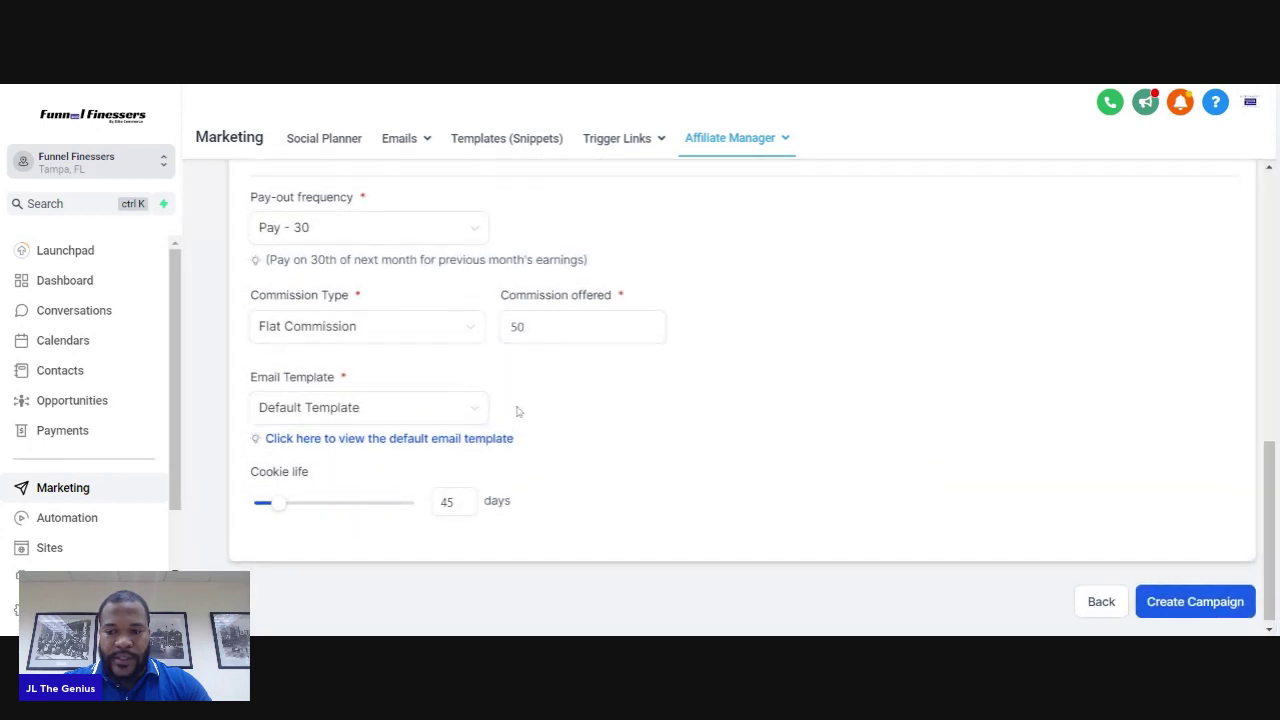
{"action": "left_click", "coordinate": [1185, 593]}
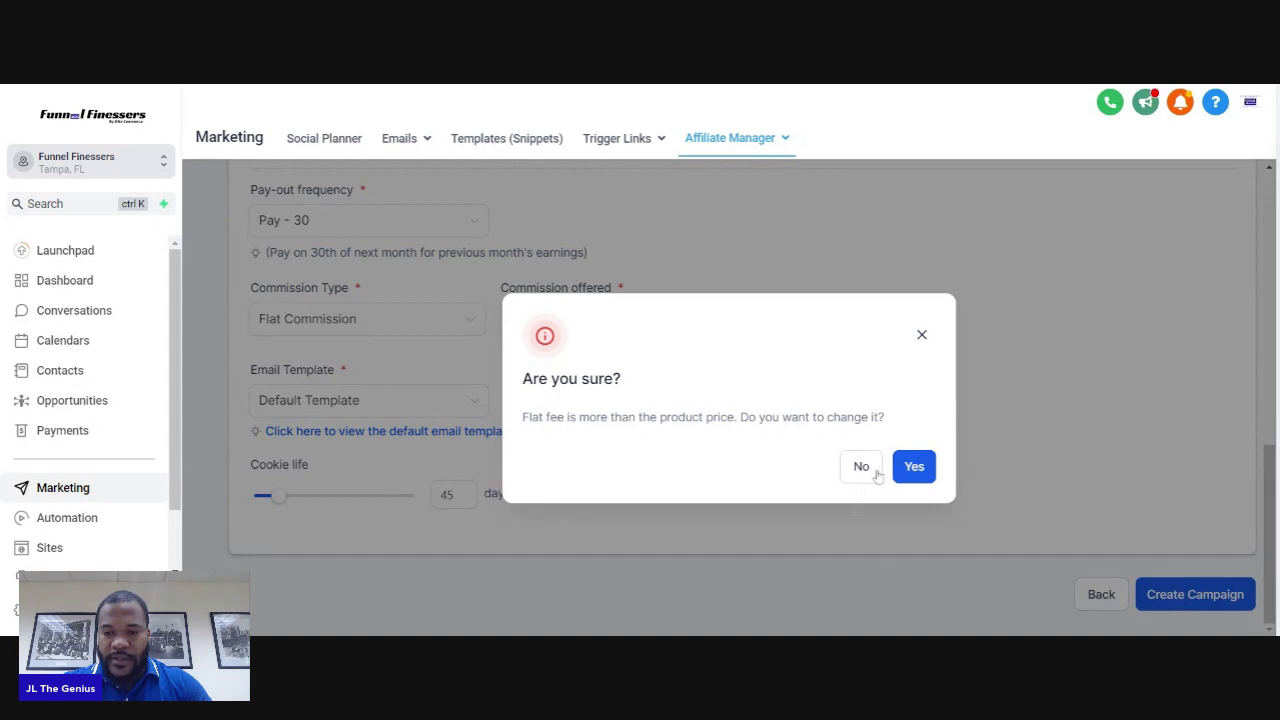
{"action": "left_click", "coordinate": [914, 468]}
Change the commission type to Percentage Commission and create the campaign.
{"action": "left_click", "coordinate": [437, 321]}
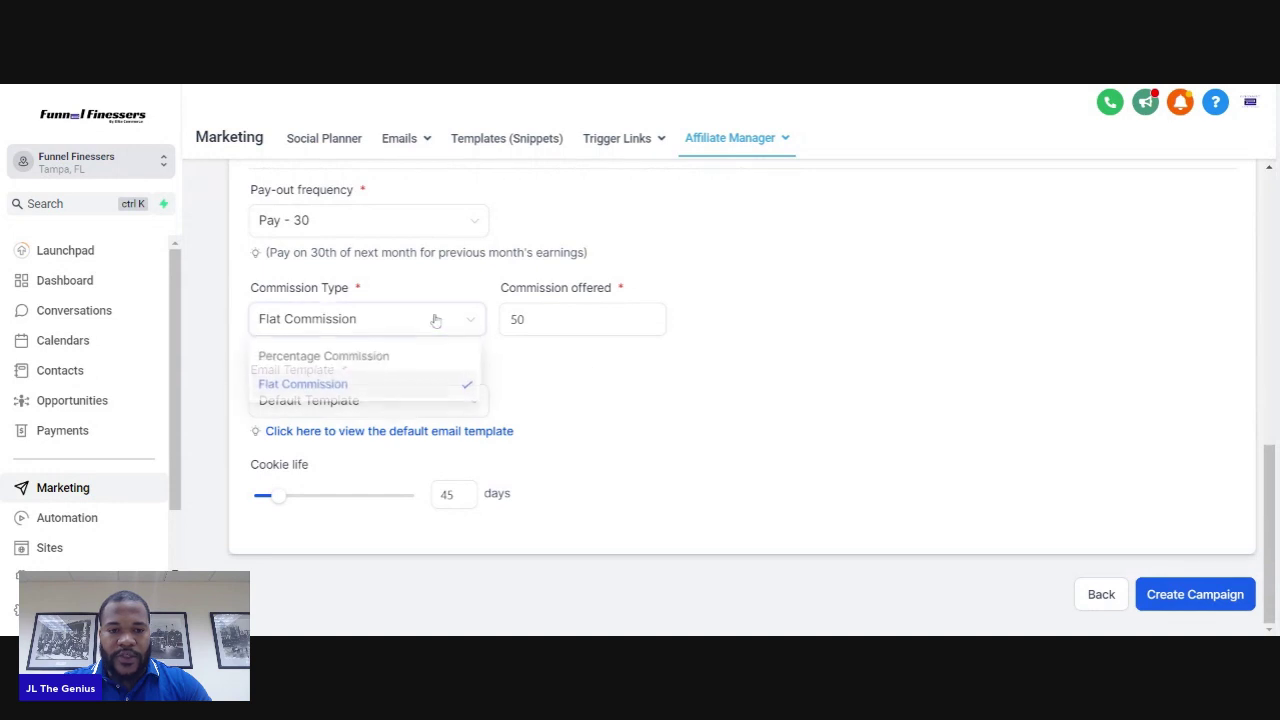
{"action": "left_click", "coordinate": [391, 357]}
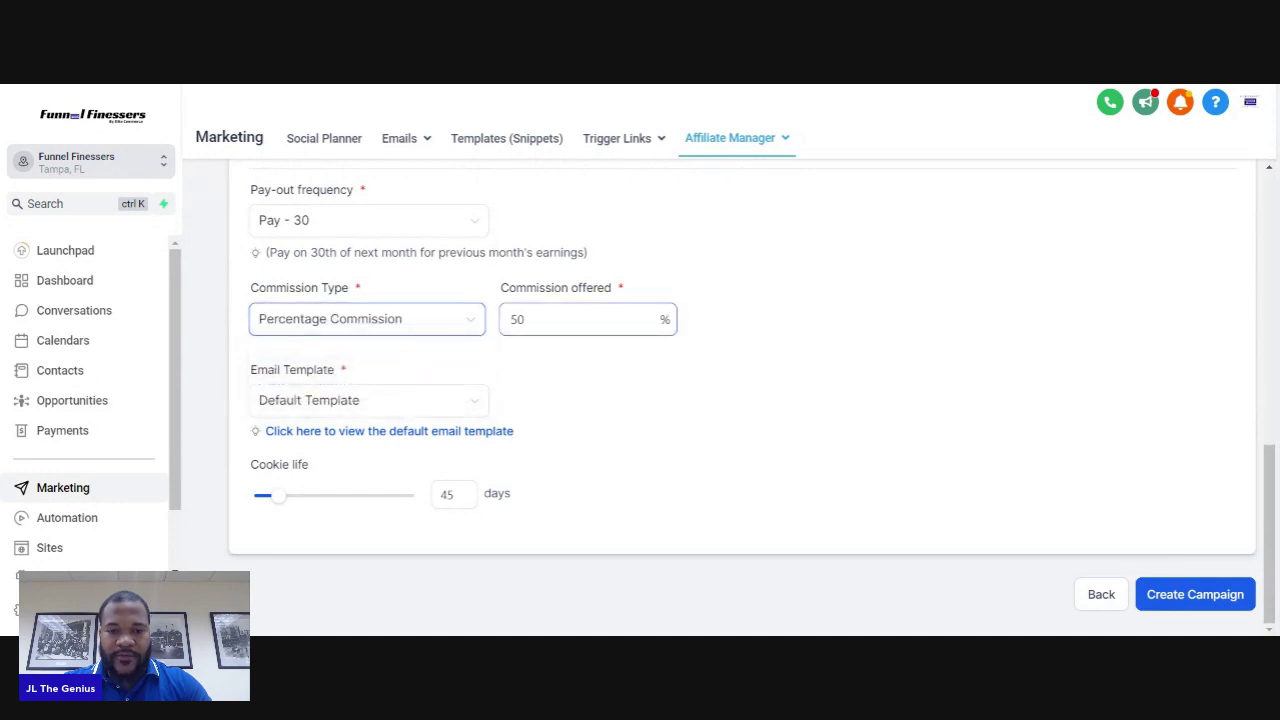
{"action": "left_click", "coordinate": [1226, 594]}
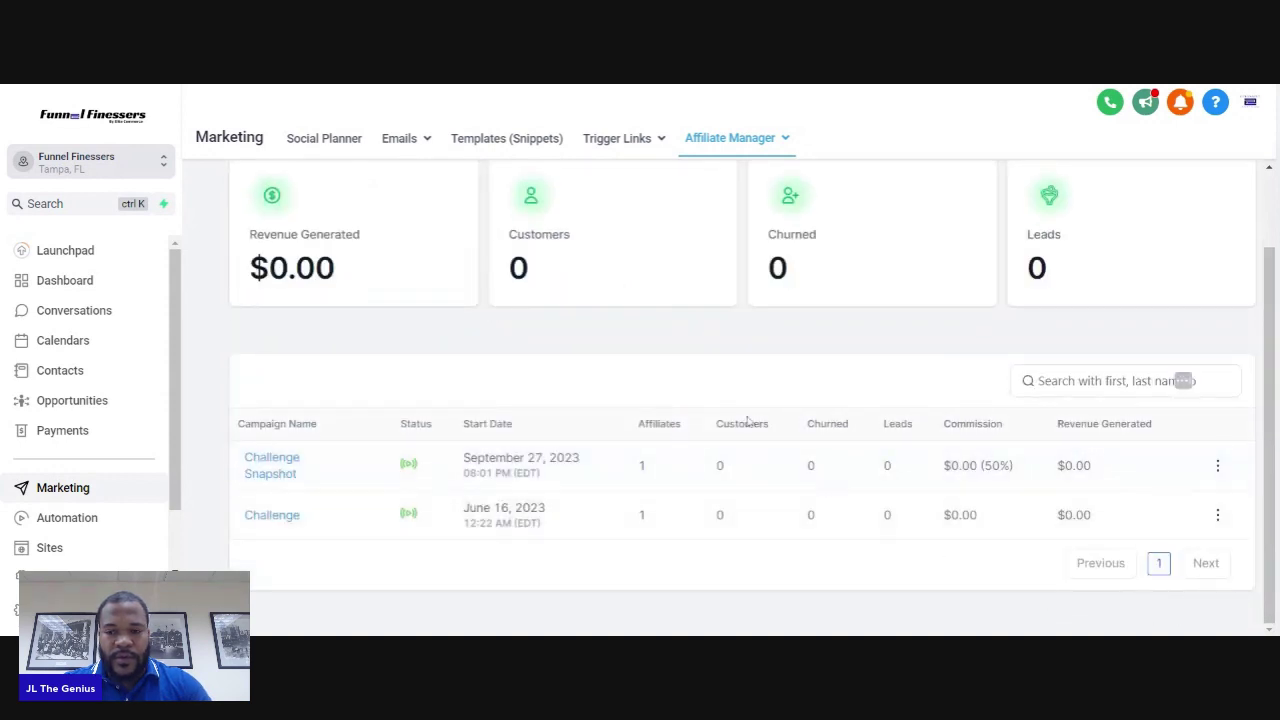
{"action": "scroll", "coordinate": [748, 422], "scroll_direction": "up", "scroll_amount": 1}
{"action": "scroll", "coordinate": [748, 422], "scroll_direction": "down", "scroll_amount": 1}
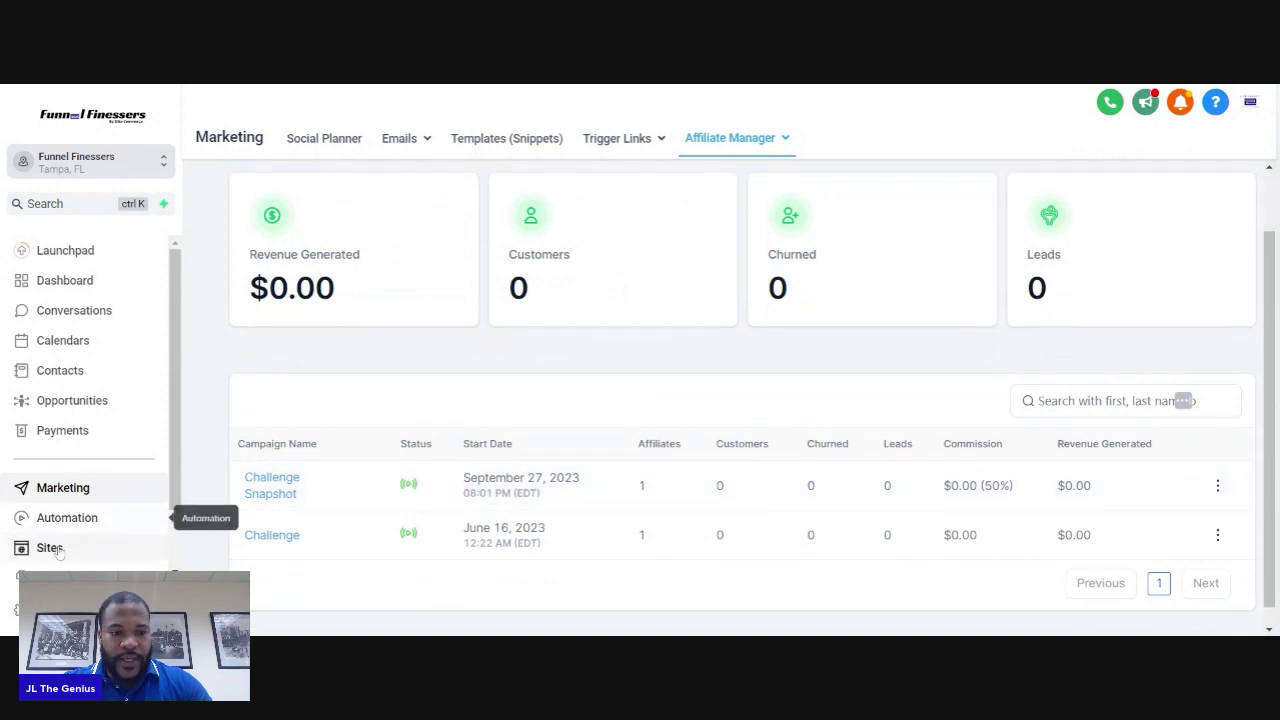
Go to the custom fields in the account settings and search for "affiliate".
{"action": "scroll", "coordinate": [40, 545], "scroll_direction": "down", "scroll_amount": 1}
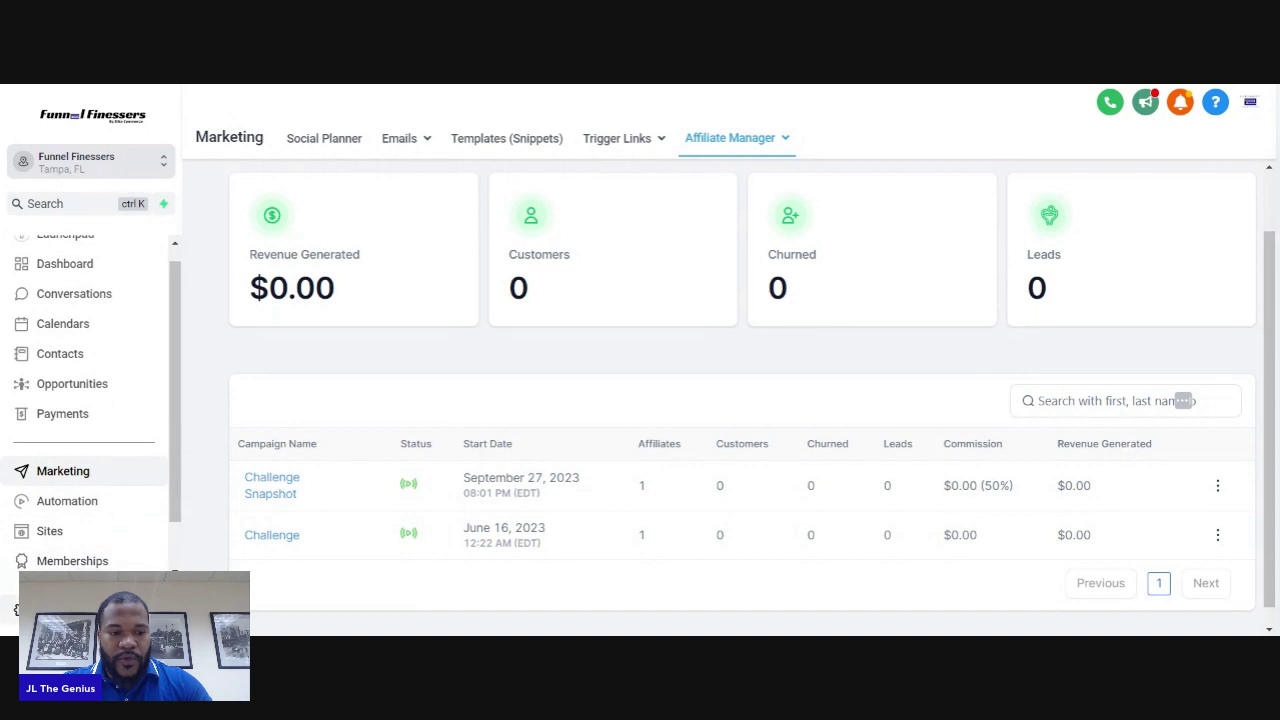
{"action": "left_click", "coordinate": [40, 609]}
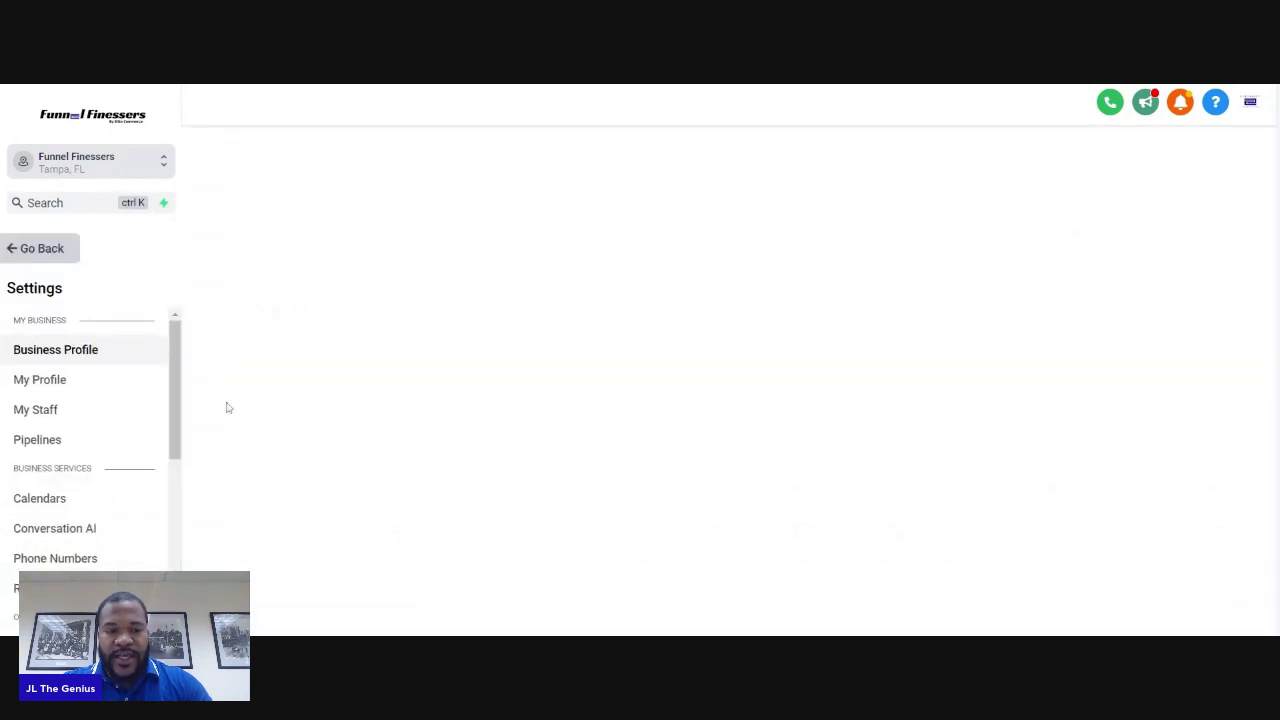
{"action": "scroll", "coordinate": [60, 400], "scroll_direction": "down", "scroll_amount": 3}
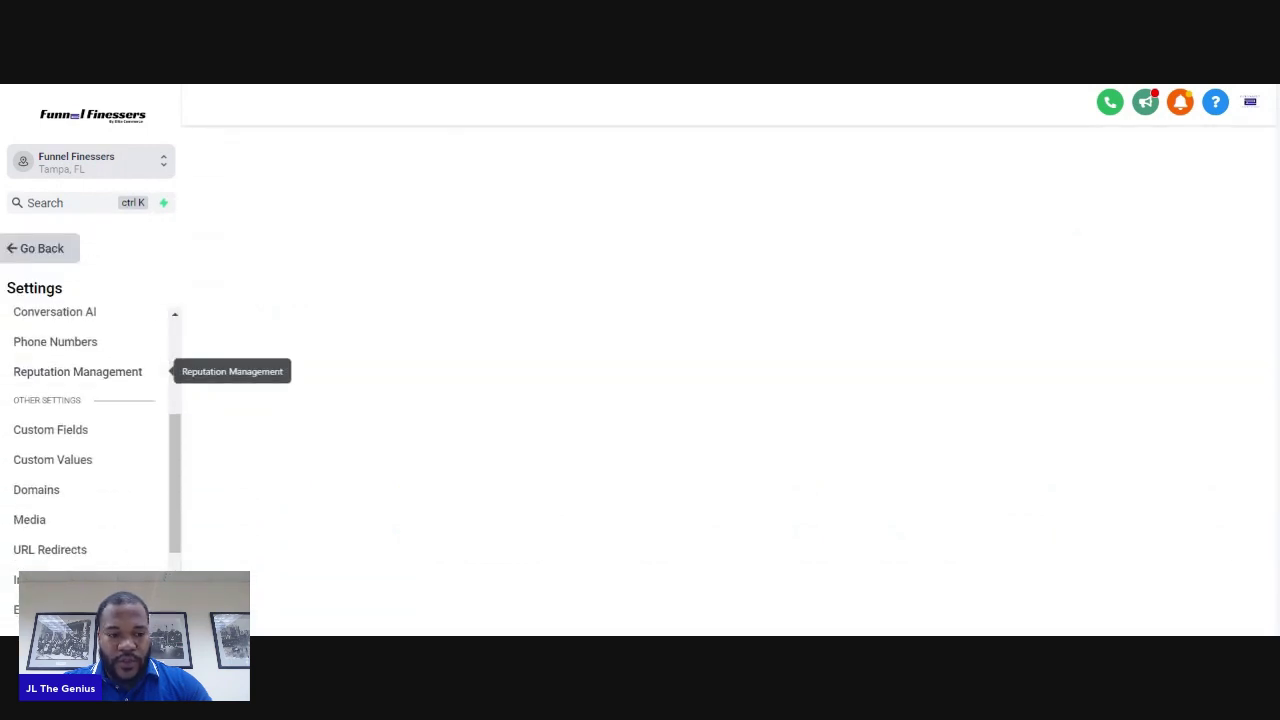
{"action": "left_click", "coordinate": [65, 441]}
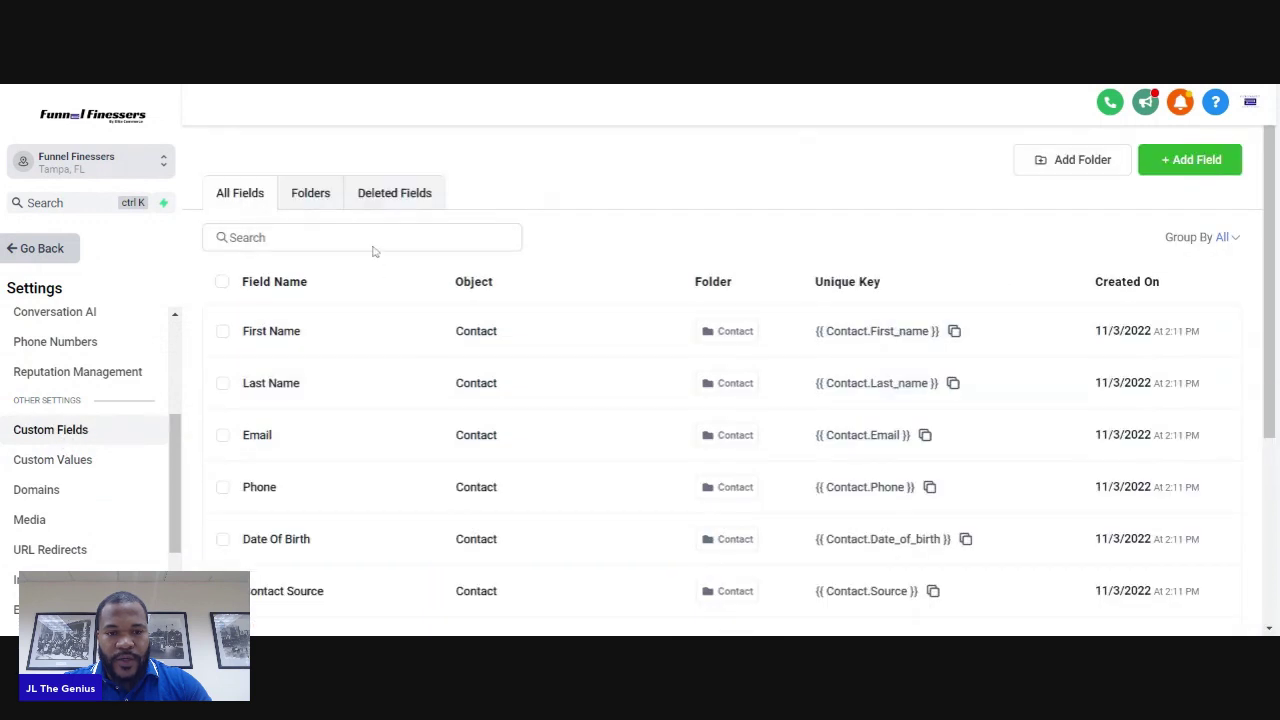
{"action": "left_click", "coordinate": [360, 237]}
{"action": "type", "text": "af"}
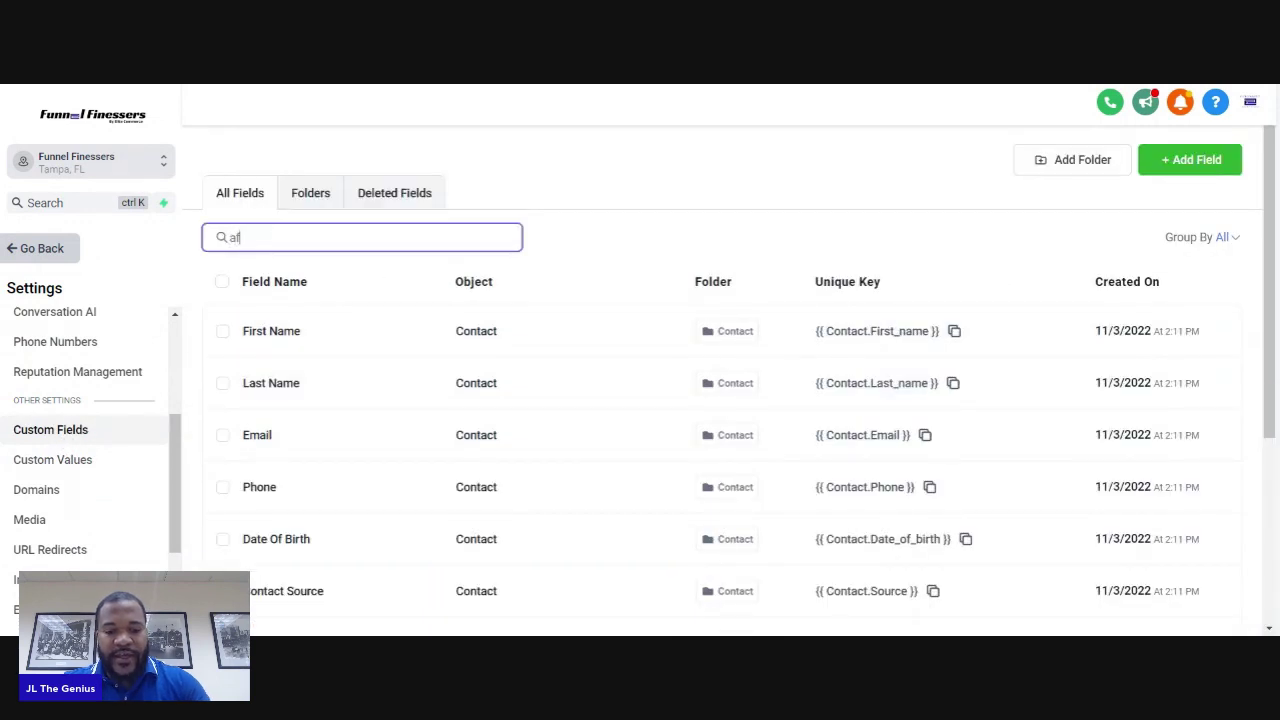
{"action": "type", "text": "filiate"}
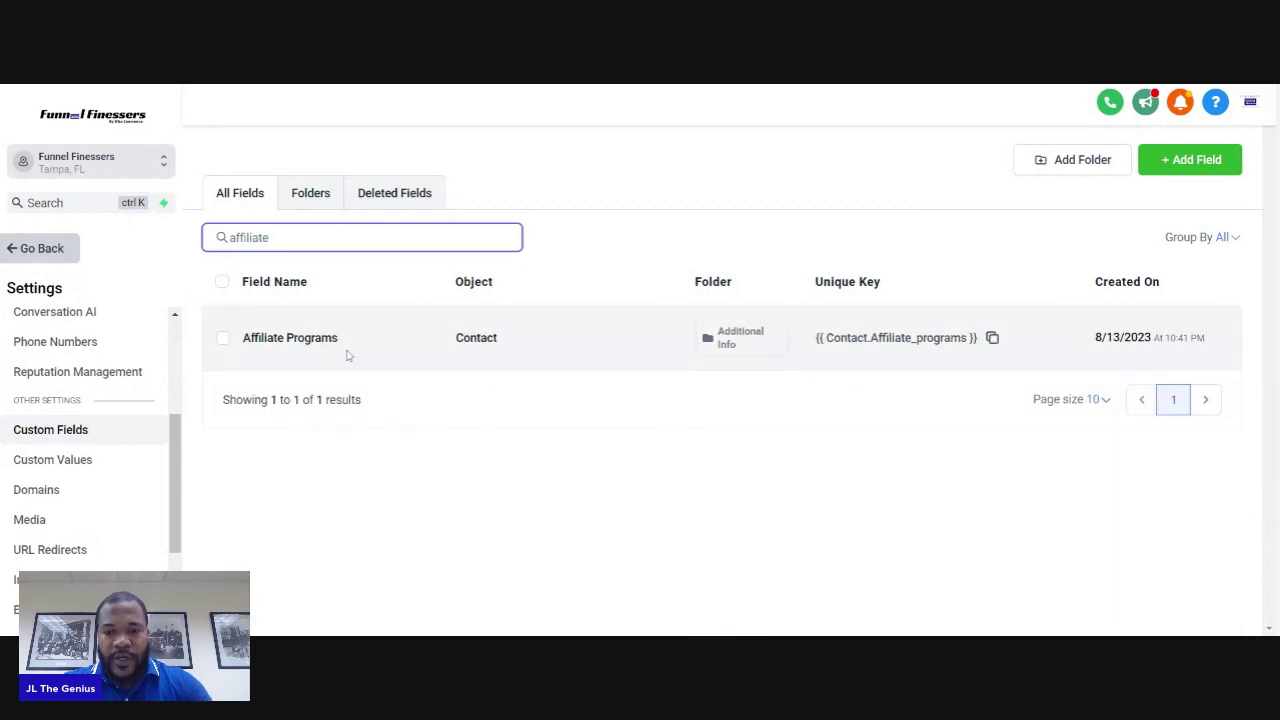
Open the Affiliate Programs custom field for editing and review its list of options.
{"action": "left_click", "coordinate": [222, 339]}
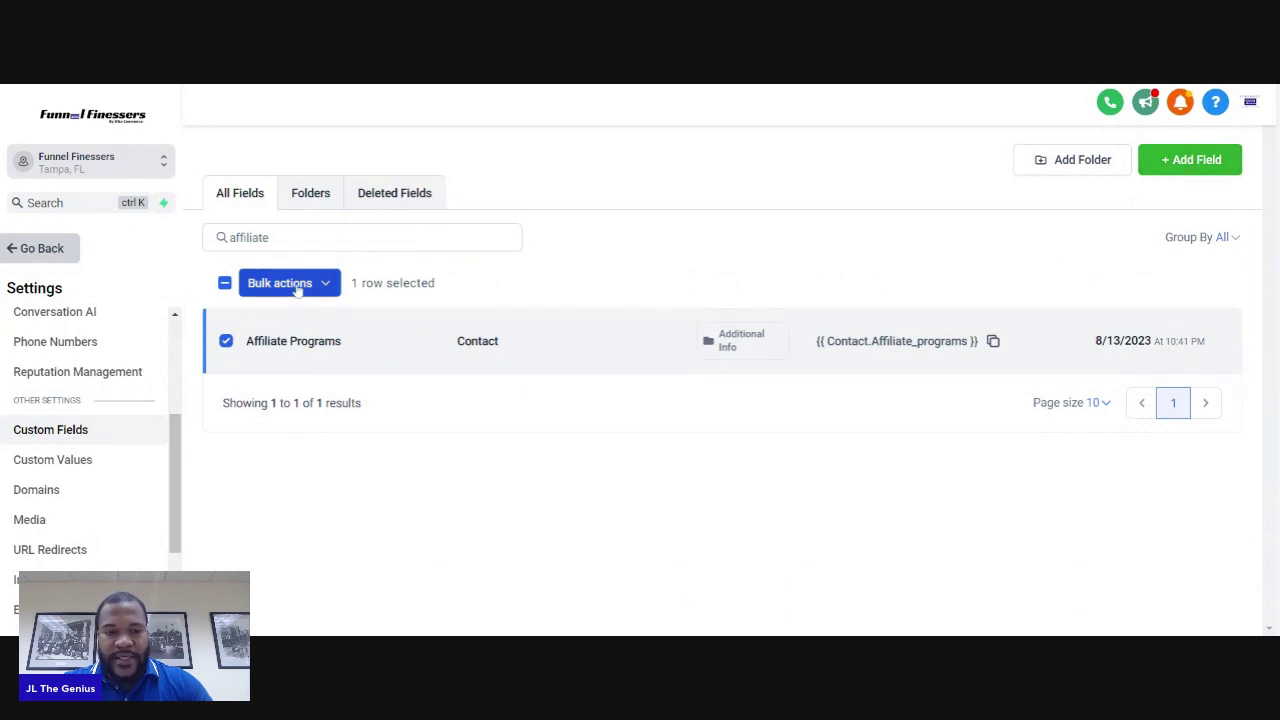
{"action": "left_click", "coordinate": [330, 285]}
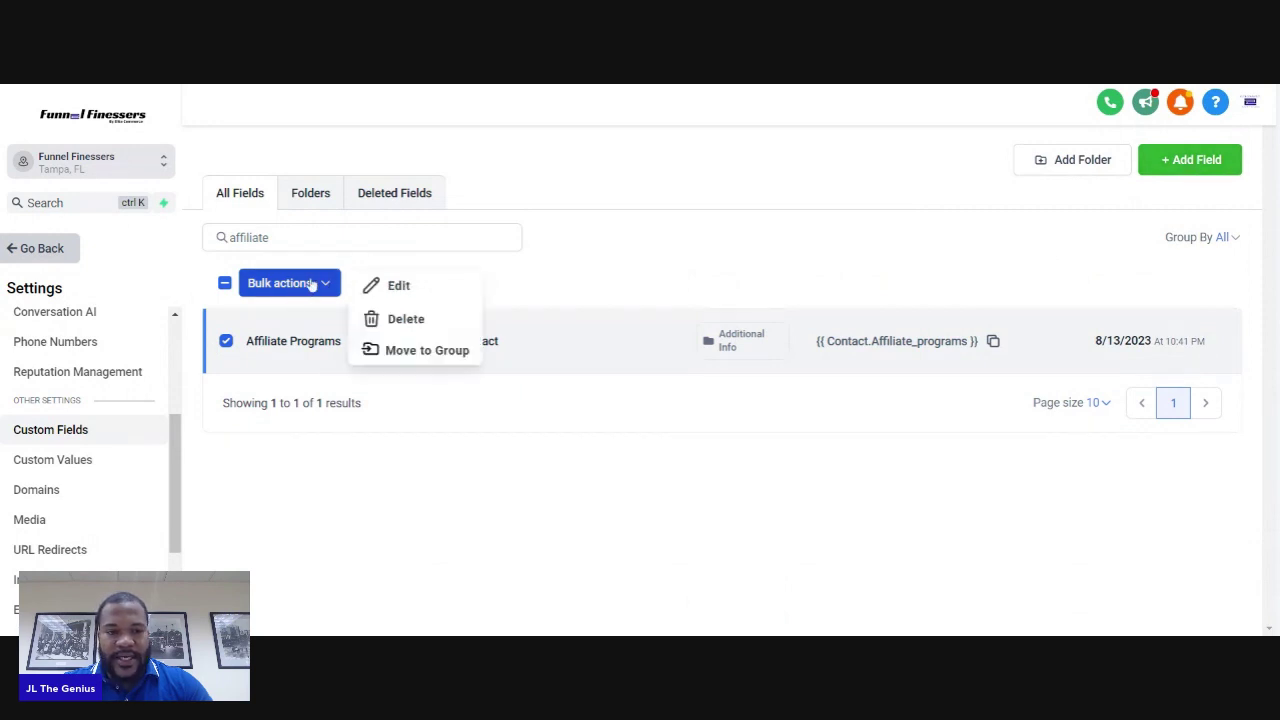
{"action": "left_click", "coordinate": [420, 288]}
{"action": "scroll", "coordinate": [540, 398], "scroll_direction": "down", "scroll_amount": 1}
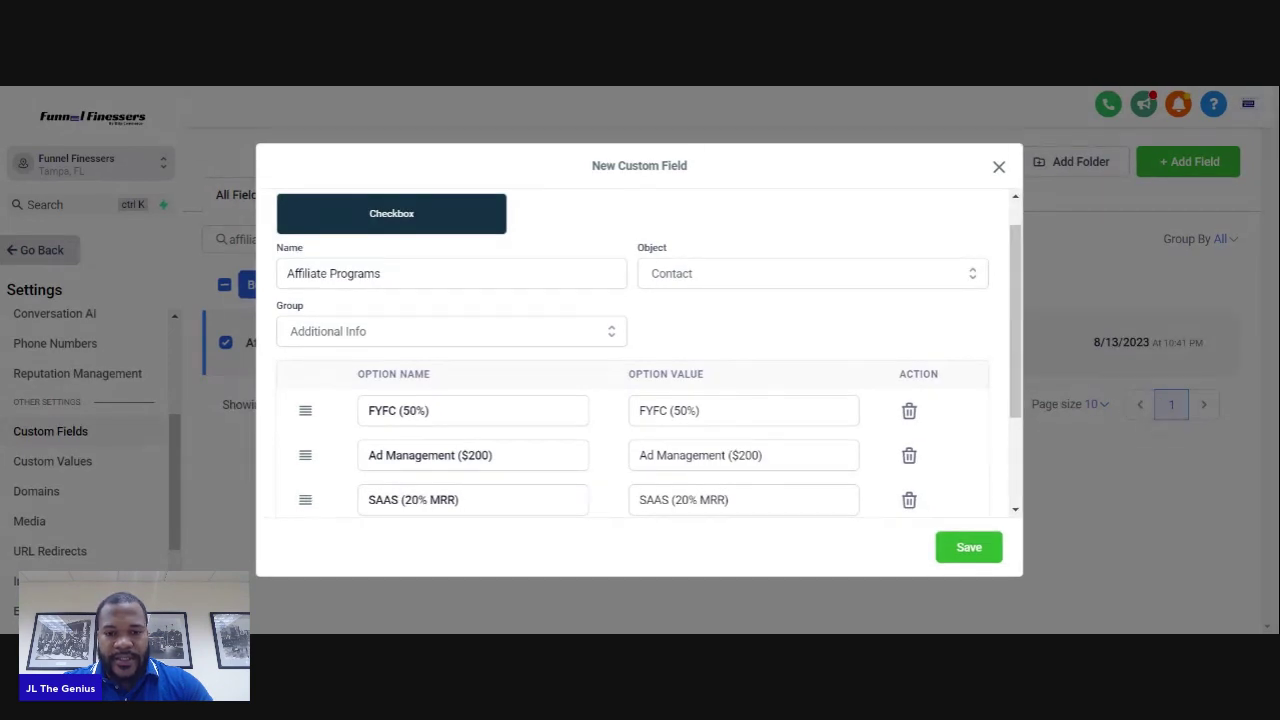
{"action": "scroll", "coordinate": [649, 354], "scroll_direction": "down", "scroll_amount": 2}
{"action": "left_click", "coordinate": [473, 398]}
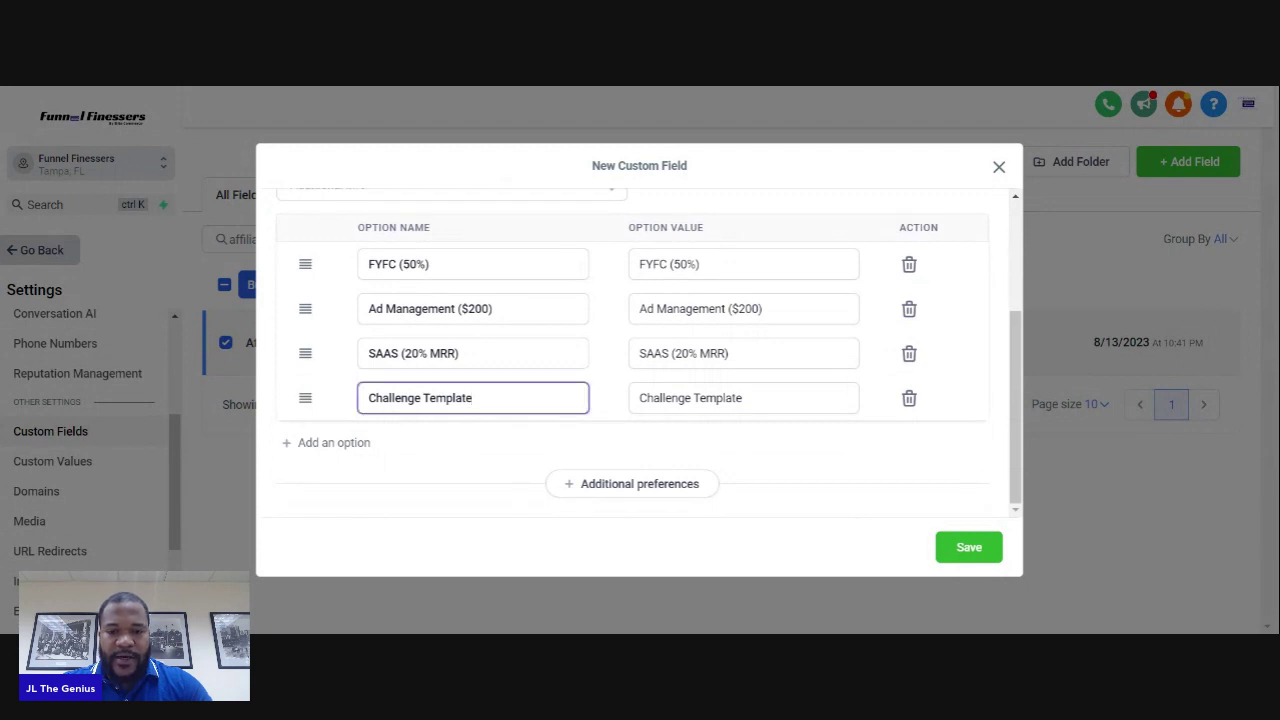
{"action": "scroll", "coordinate": [649, 354], "scroll_direction": "up", "scroll_amount": 3}
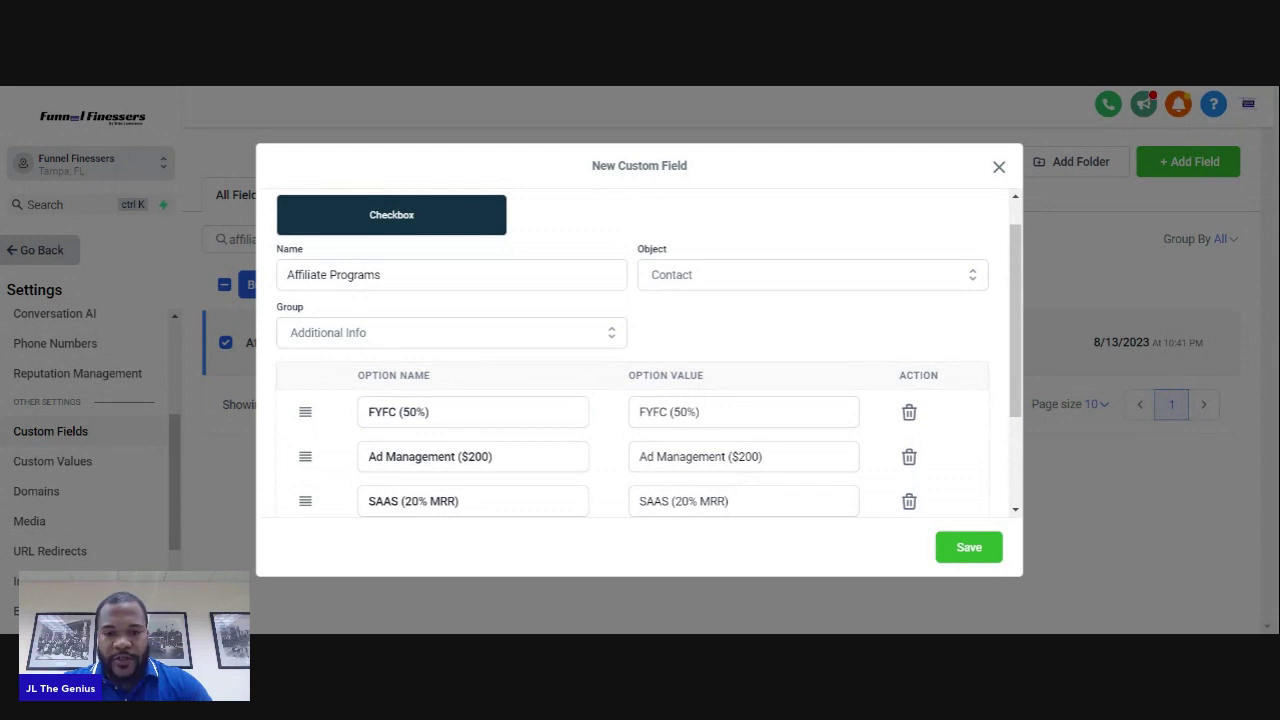
{"action": "left_click", "coordinate": [473, 411]}
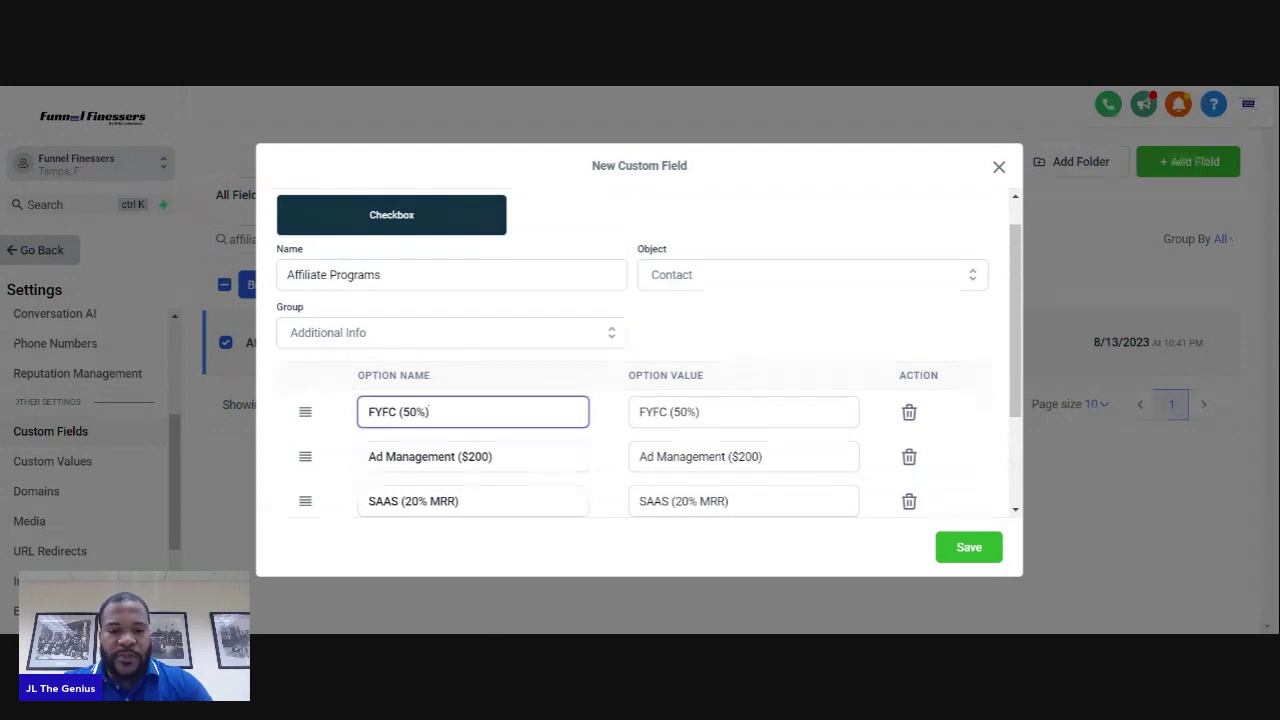
{"action": "scroll", "coordinate": [473, 411], "scroll_direction": "down", "scroll_amount": 1}
{"action": "scroll", "coordinate": [649, 352], "scroll_direction": "down", "scroll_amount": 2}
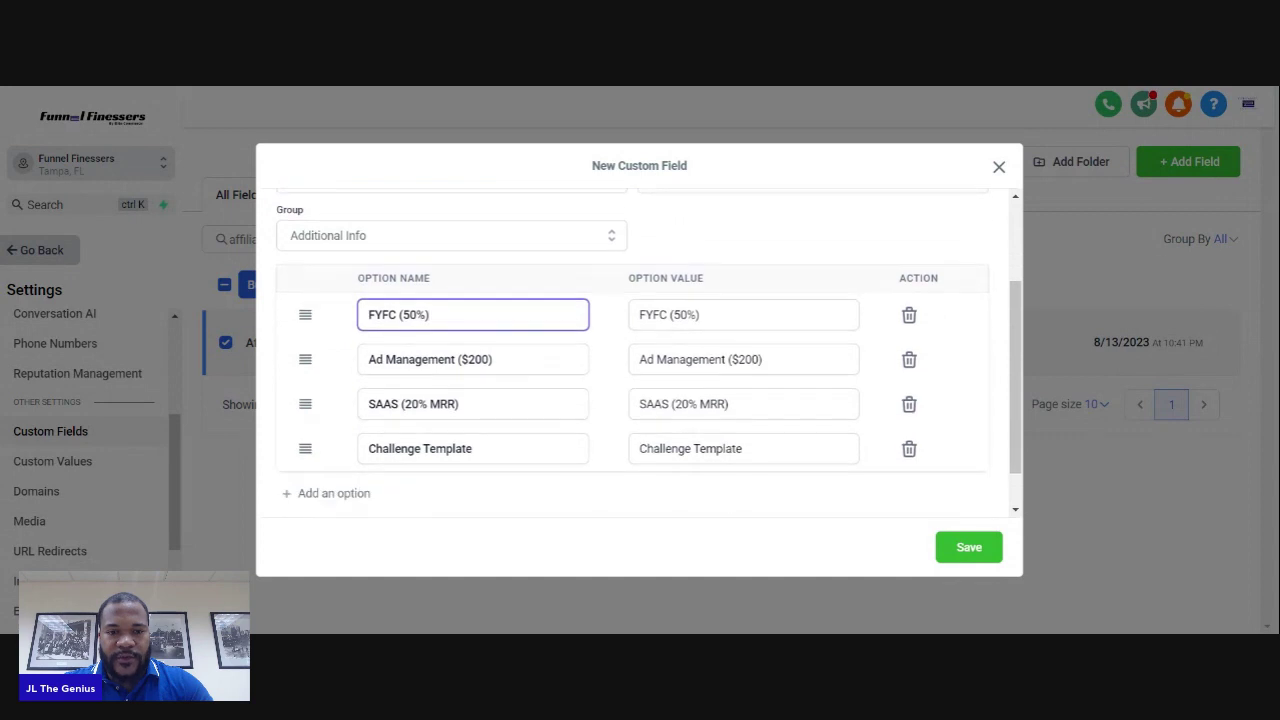
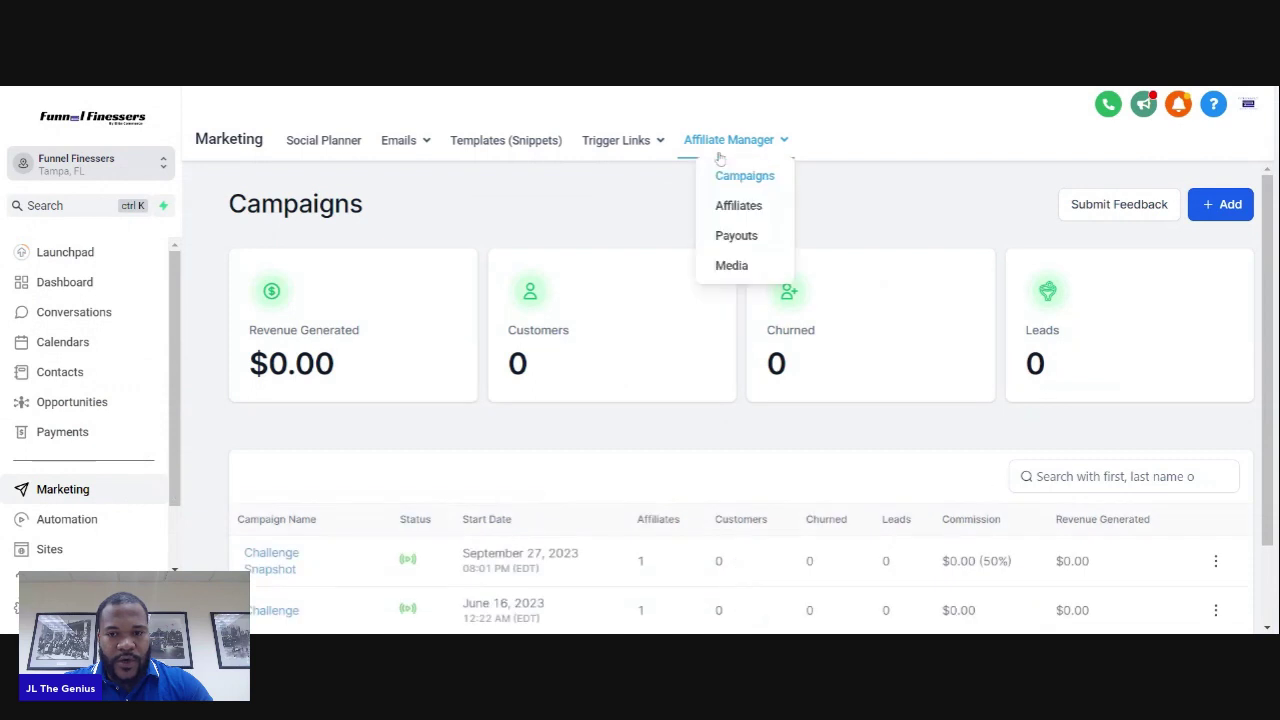
Open the Challenge Snapshot Affiliate email template from the Affiliate Templates folder for editing.
{"action": "mouse_move", "coordinate": [410, 148]}
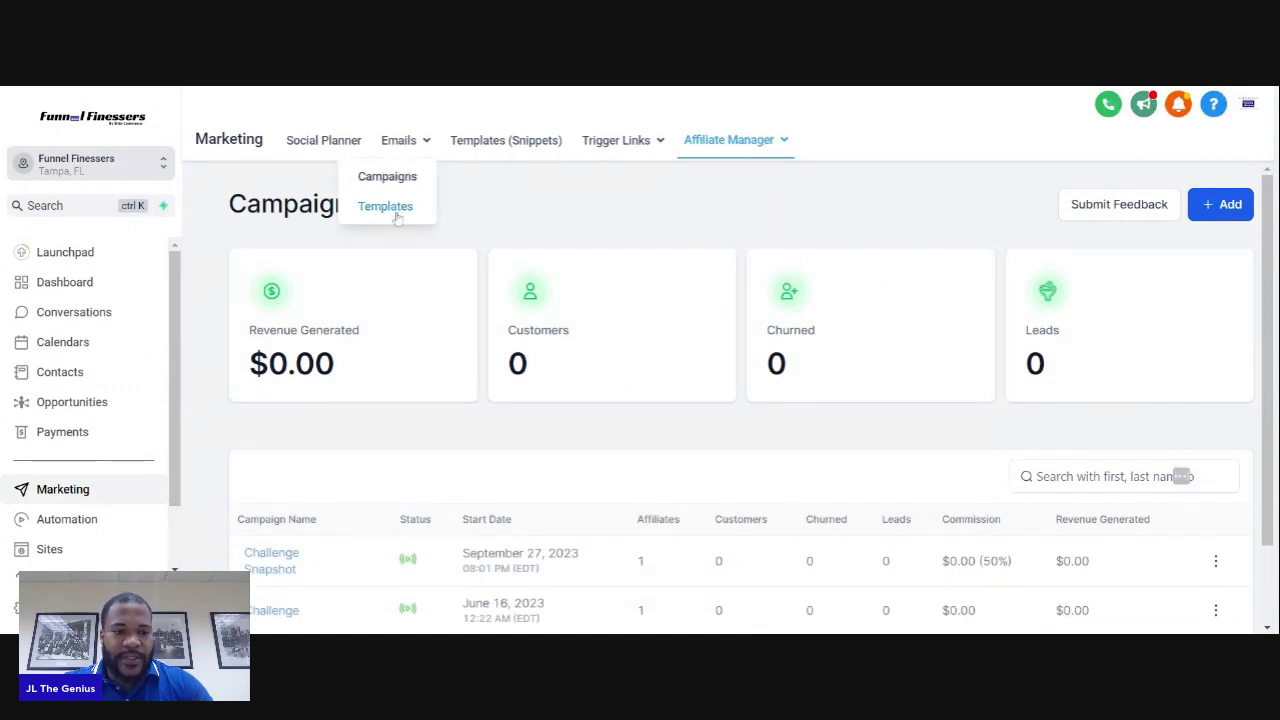
{"action": "left_click", "coordinate": [396, 214]}
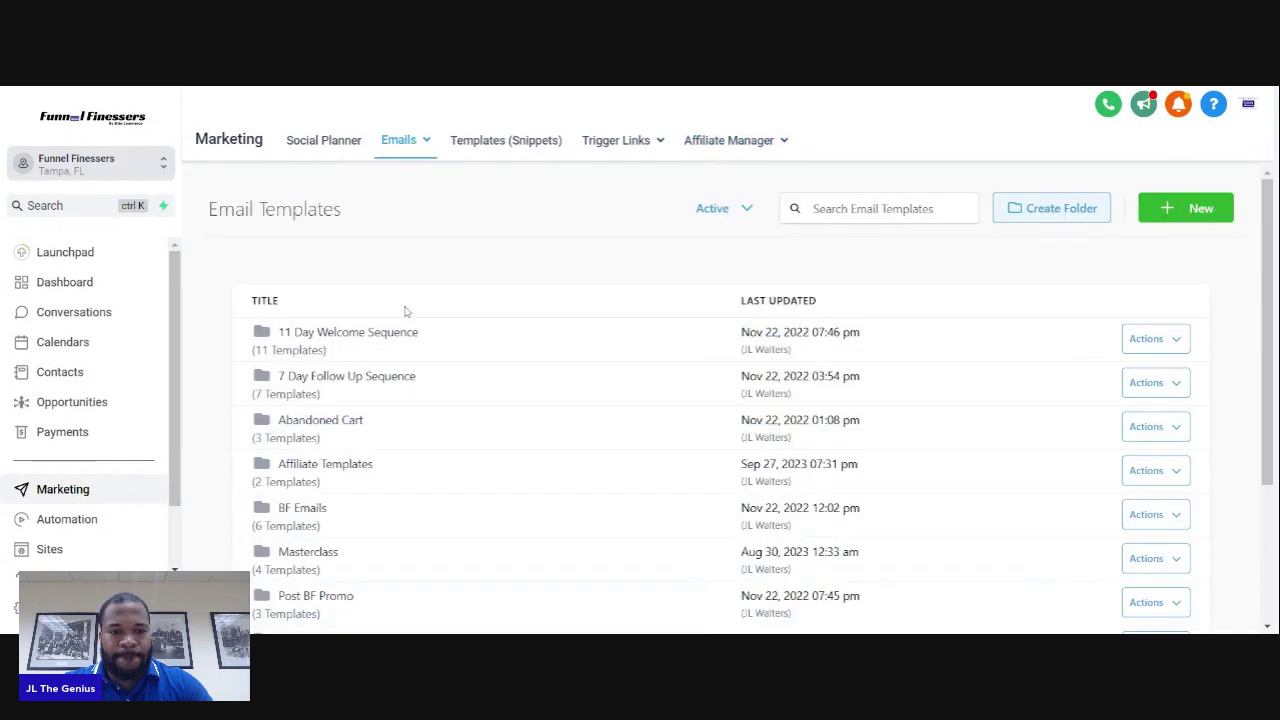
{"action": "left_click", "coordinate": [333, 465]}
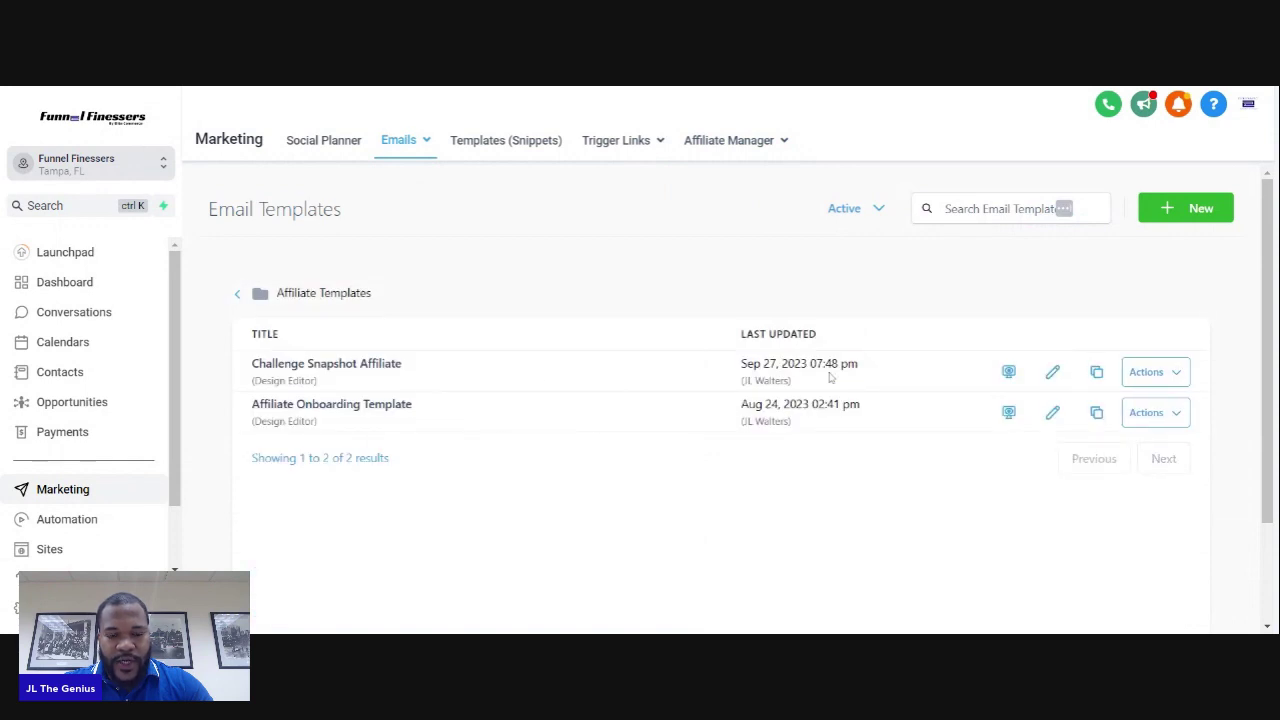
{"action": "left_click", "coordinate": [1053, 374]}
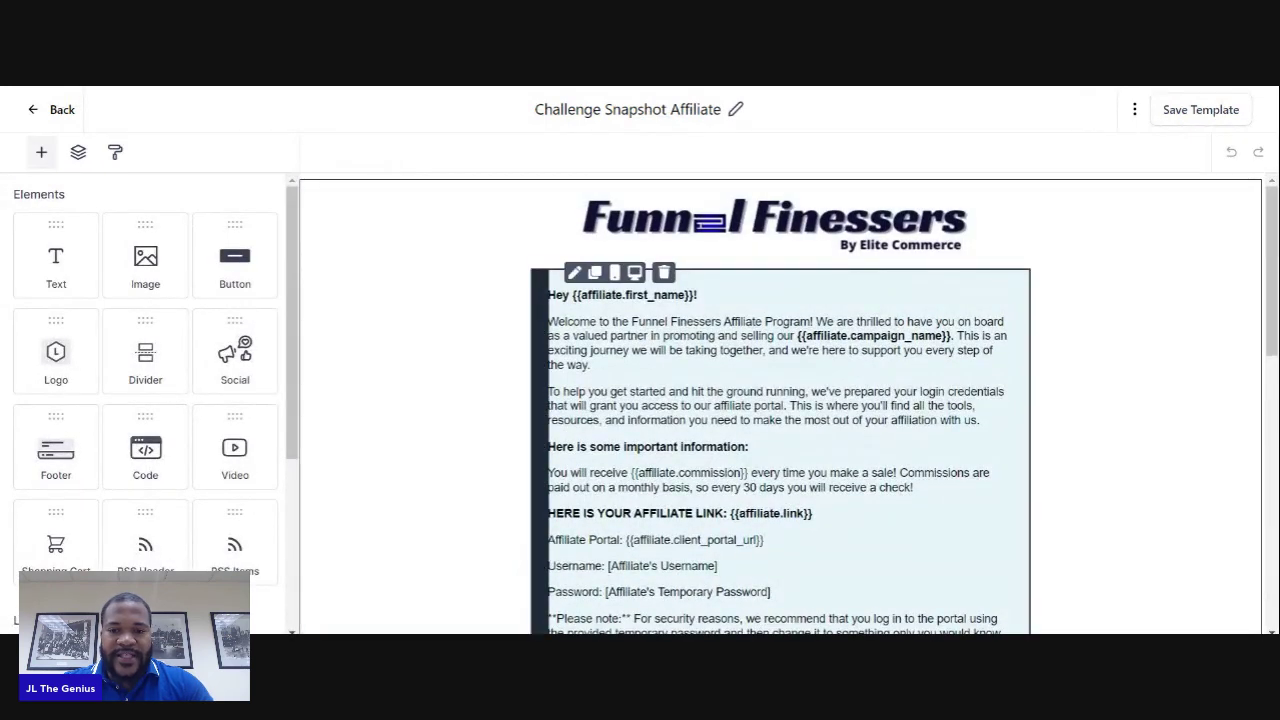
Place the cursor in the email's greeting line and show the Affiliate Manager custom values available for insertion.
{"action": "left_click", "coordinate": [695, 295]}
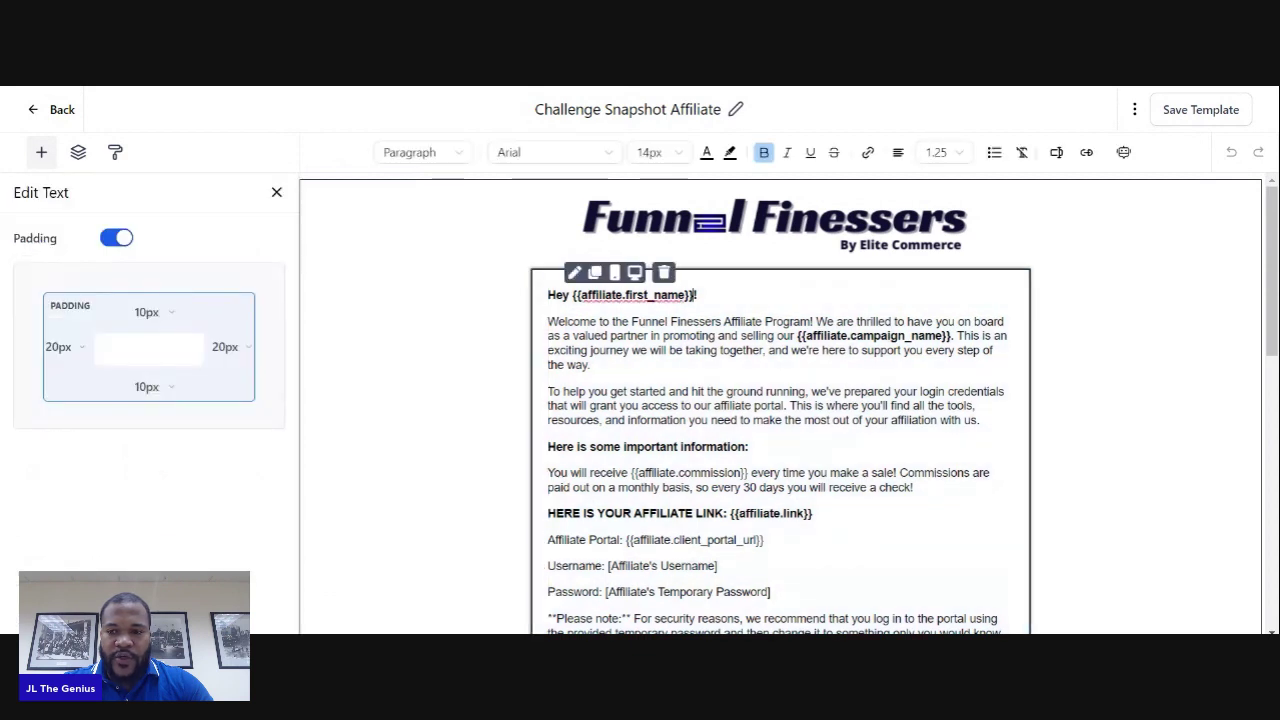
{"action": "left_click", "coordinate": [1057, 153]}
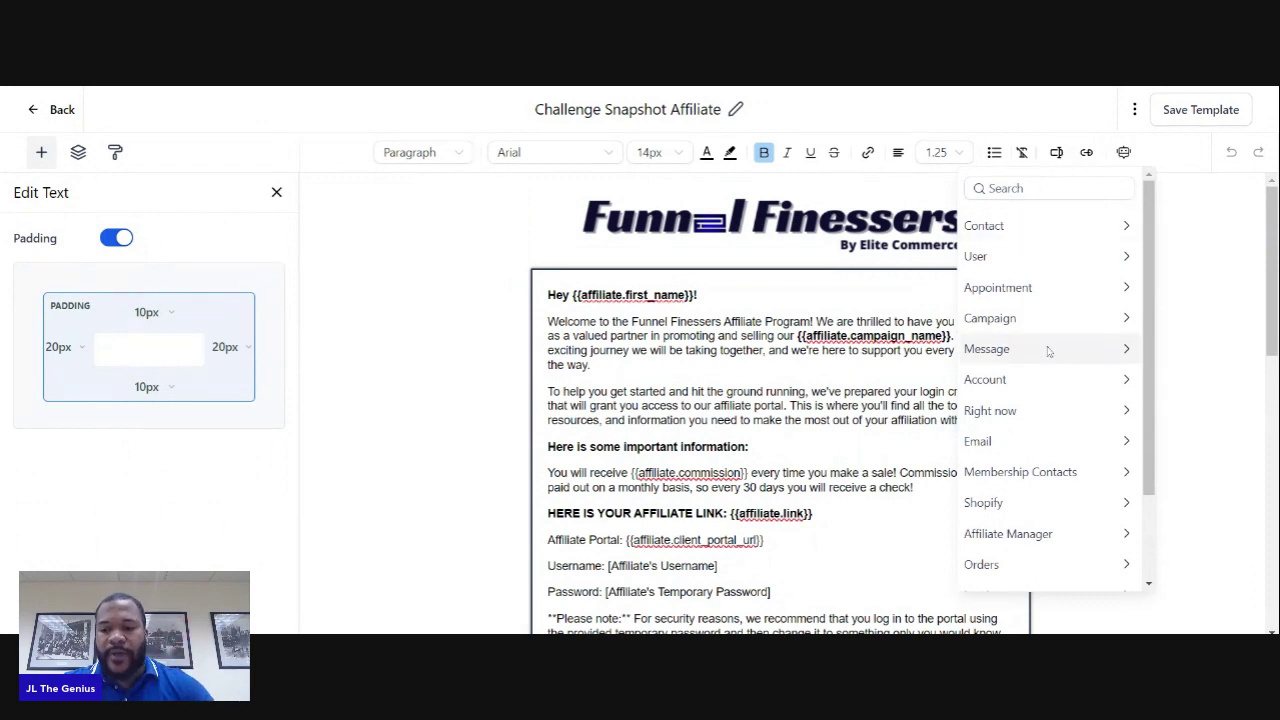
{"action": "left_click", "coordinate": [1045, 534]}
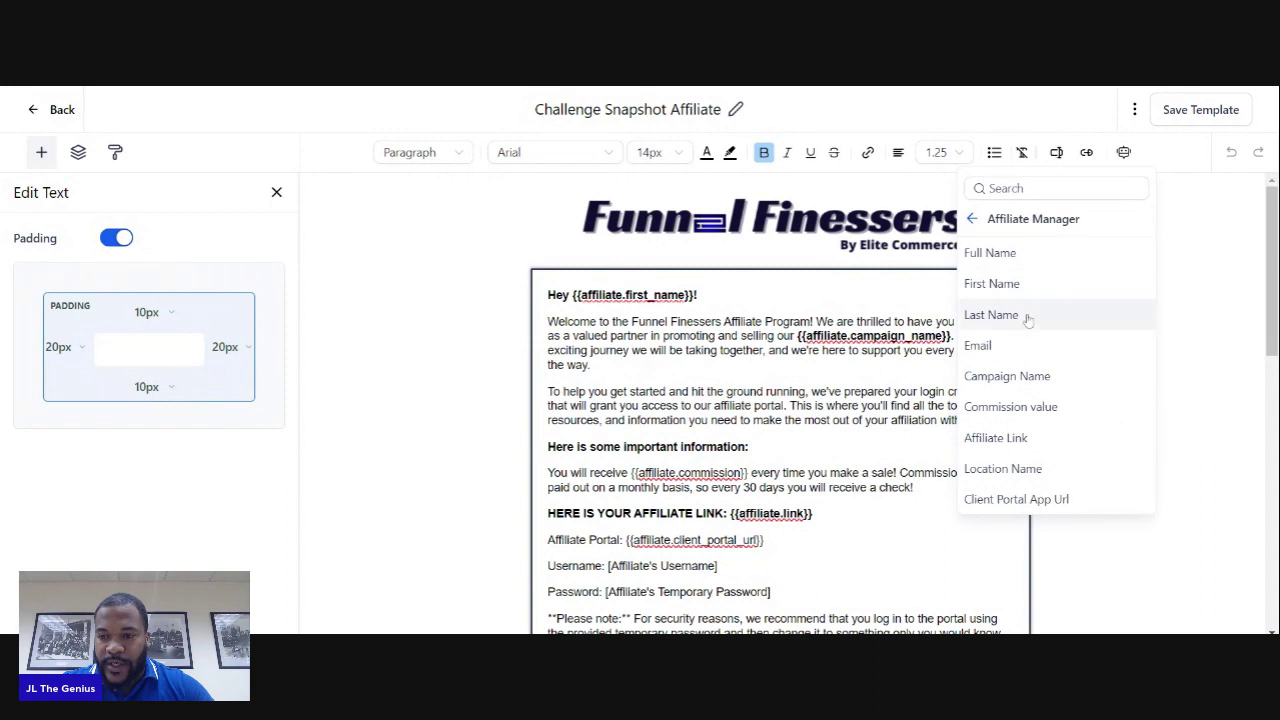
Show the Affiliate Manager custom values for the email text again, review them, and close the list without inserting any.
{"action": "left_click", "coordinate": [1057, 153]}
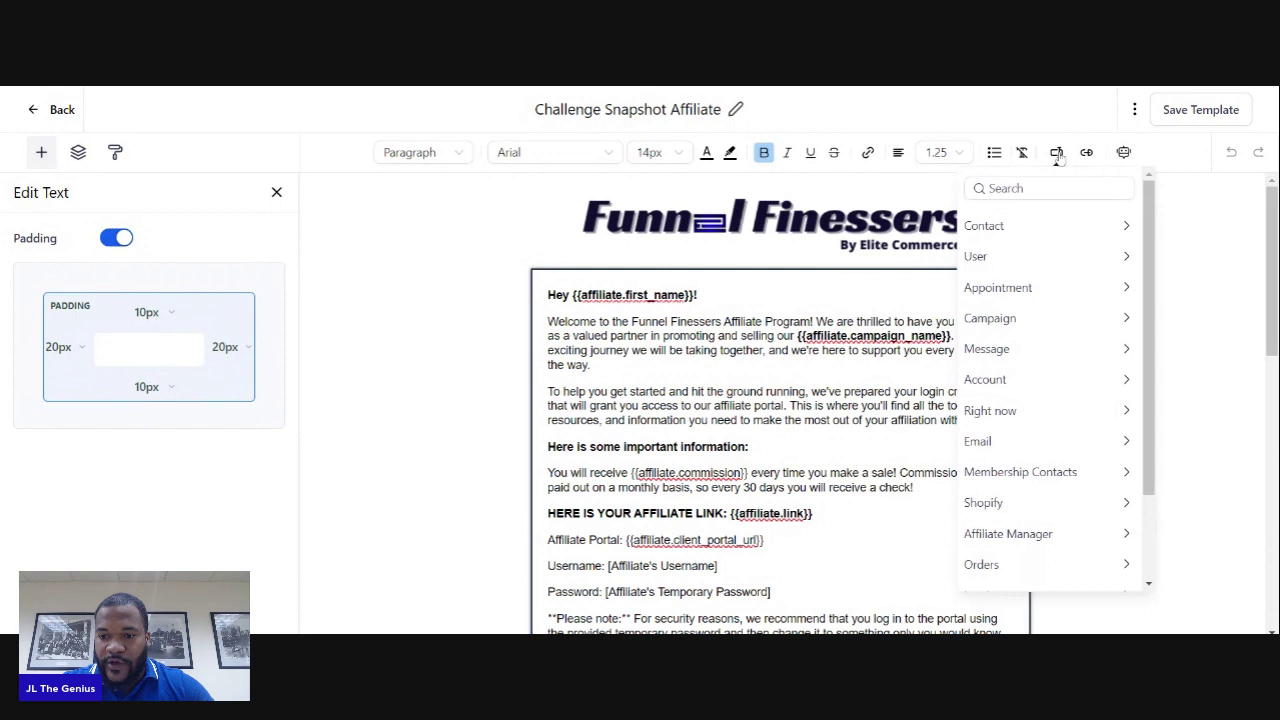
{"action": "left_click", "coordinate": [1022, 533]}
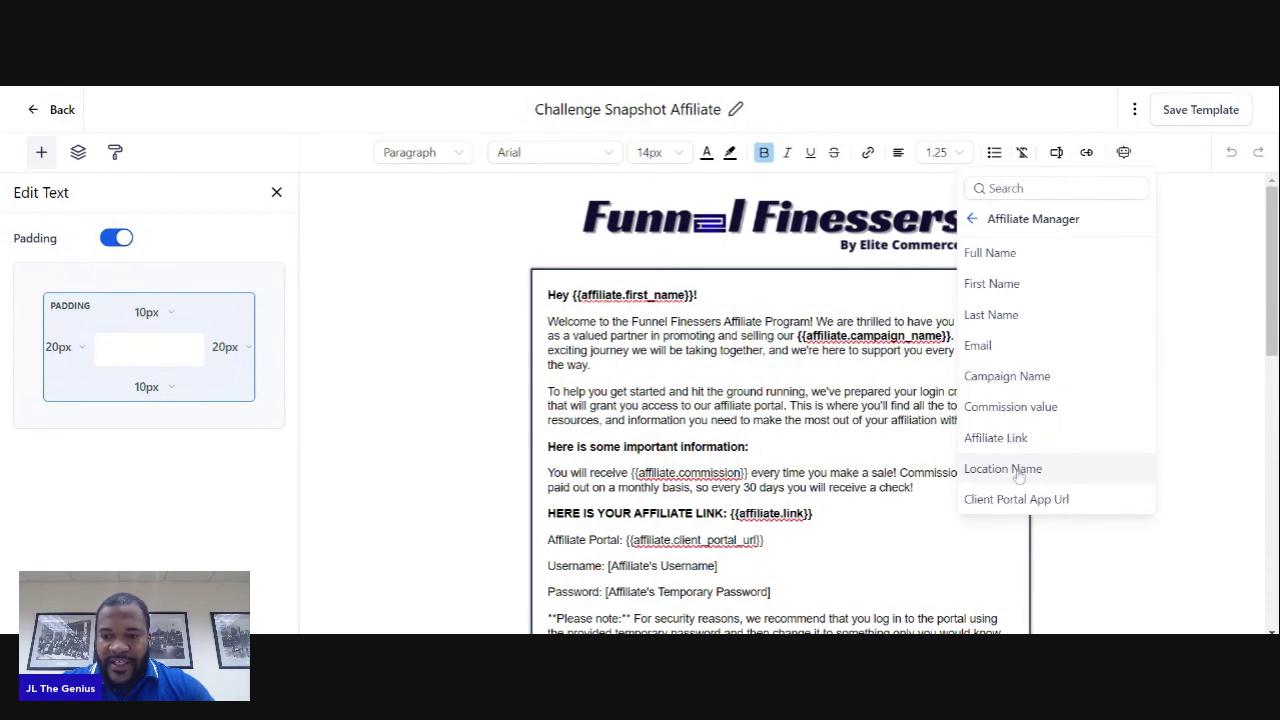
{"action": "key", "text": "Escape"}
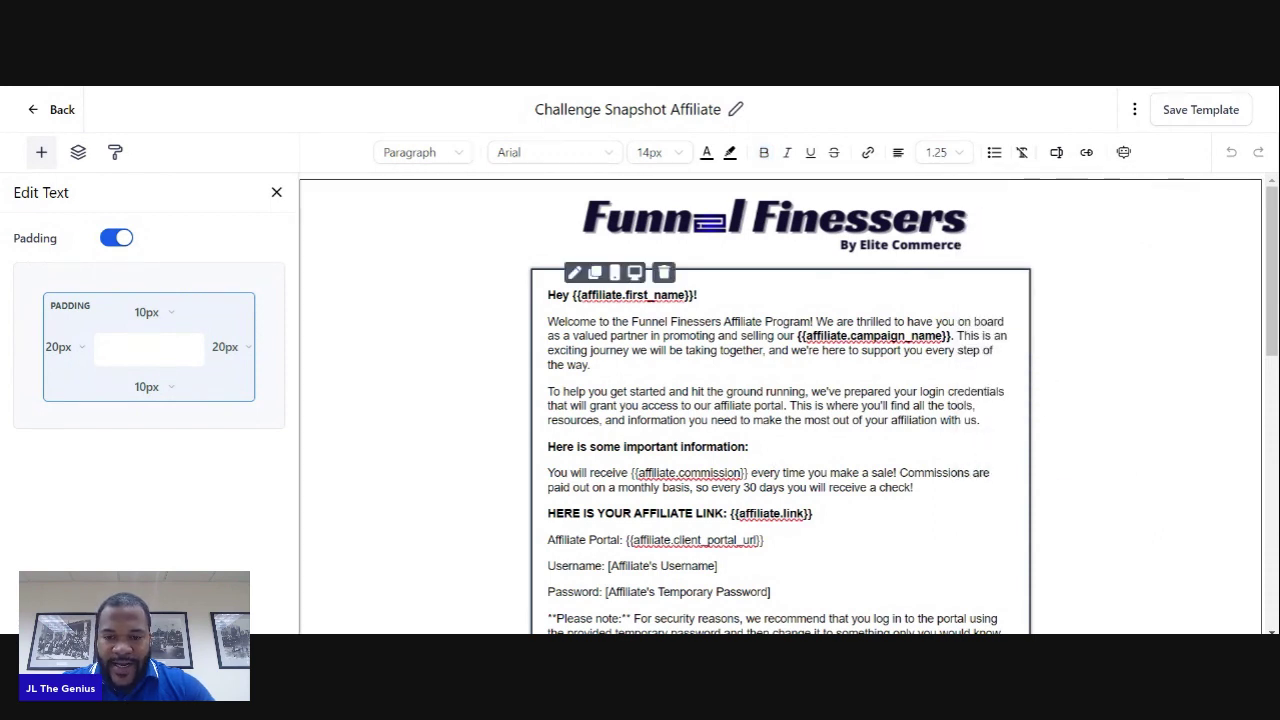
Read through the Challenge Snapshot Affiliate email, save the template, and return to the Affiliate Templates folder.
{"action": "scroll", "coordinate": [780, 450], "scroll_direction": "down", "scroll_amount": 3}
{"action": "scroll", "coordinate": [780, 450], "scroll_direction": "up", "scroll_amount": 3}
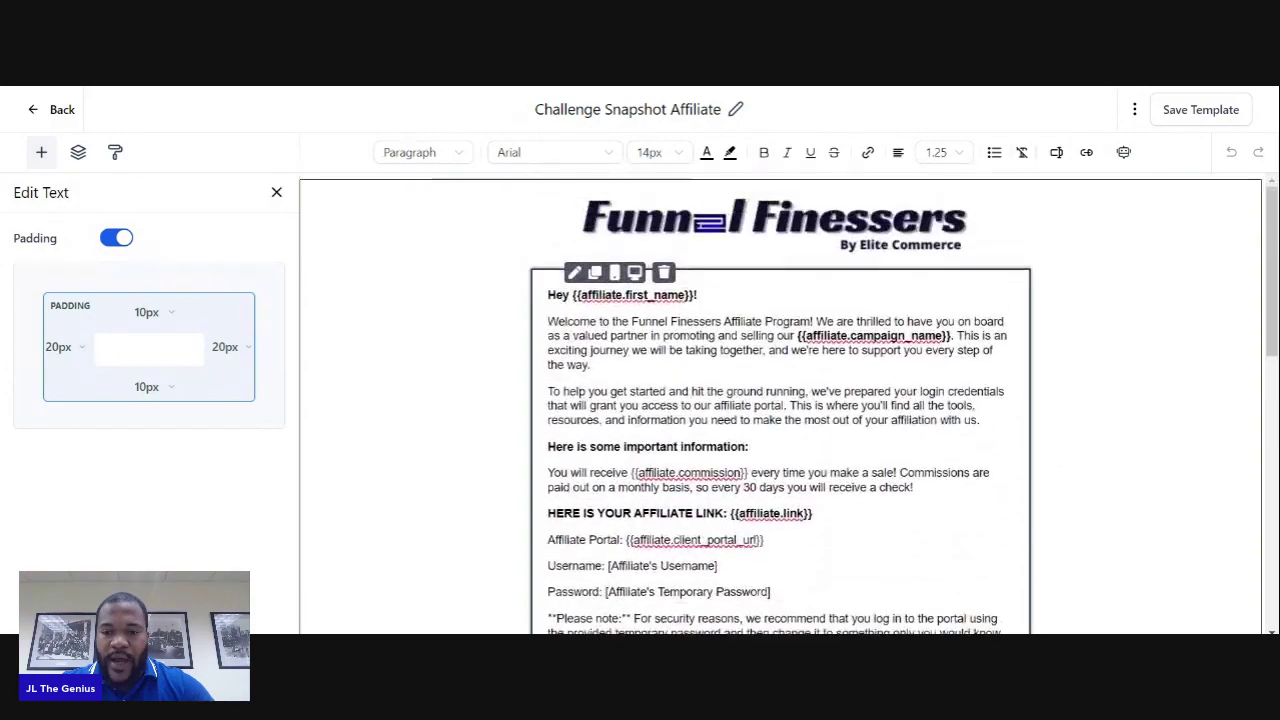
{"action": "scroll", "coordinate": [780, 400], "scroll_direction": "down", "scroll_amount": 3}
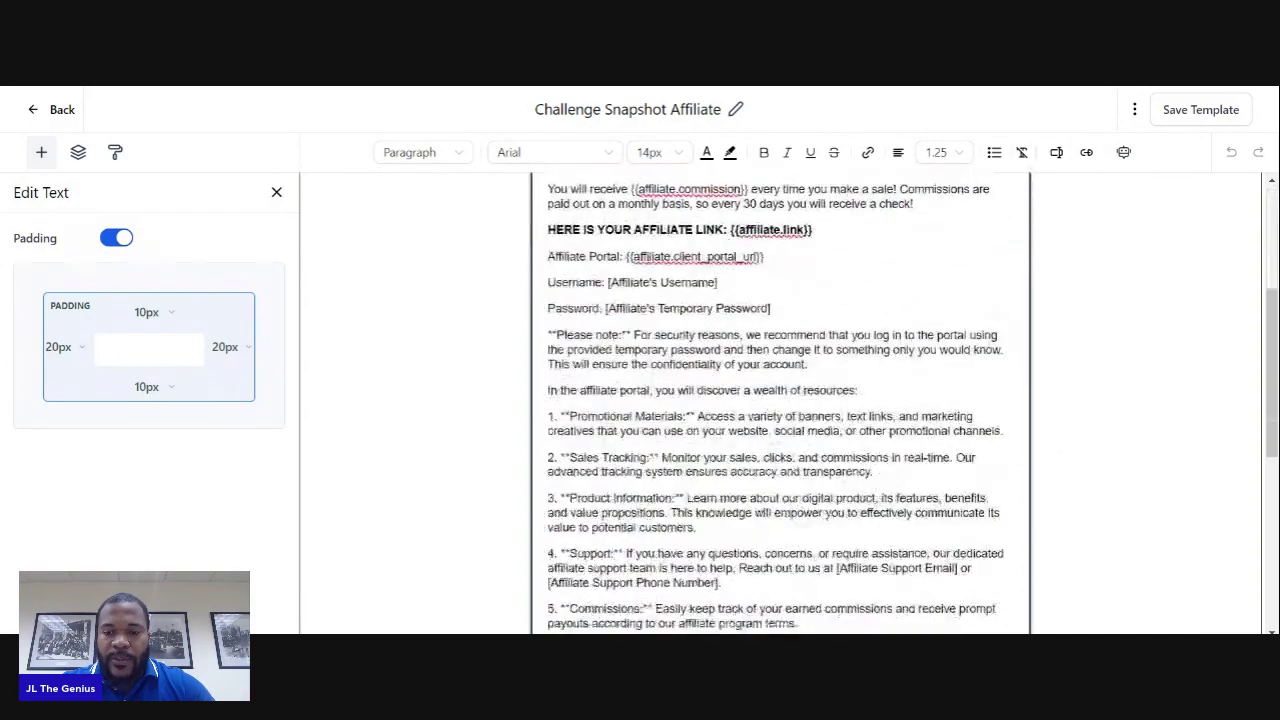
{"action": "scroll", "coordinate": [780, 400], "scroll_direction": "down", "scroll_amount": 3}
{"action": "scroll", "coordinate": [780, 400], "scroll_direction": "up", "scroll_amount": 4}
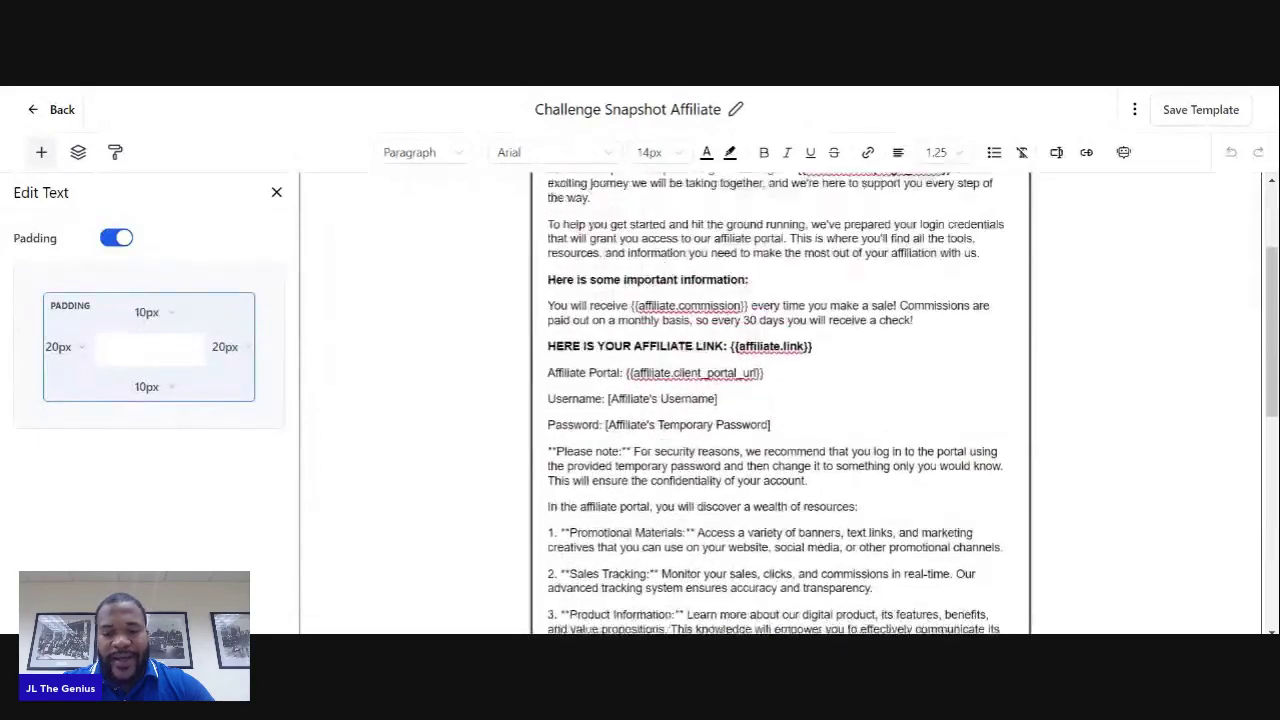
{"action": "scroll", "coordinate": [1040, 248], "scroll_direction": "up", "scroll_amount": 3}
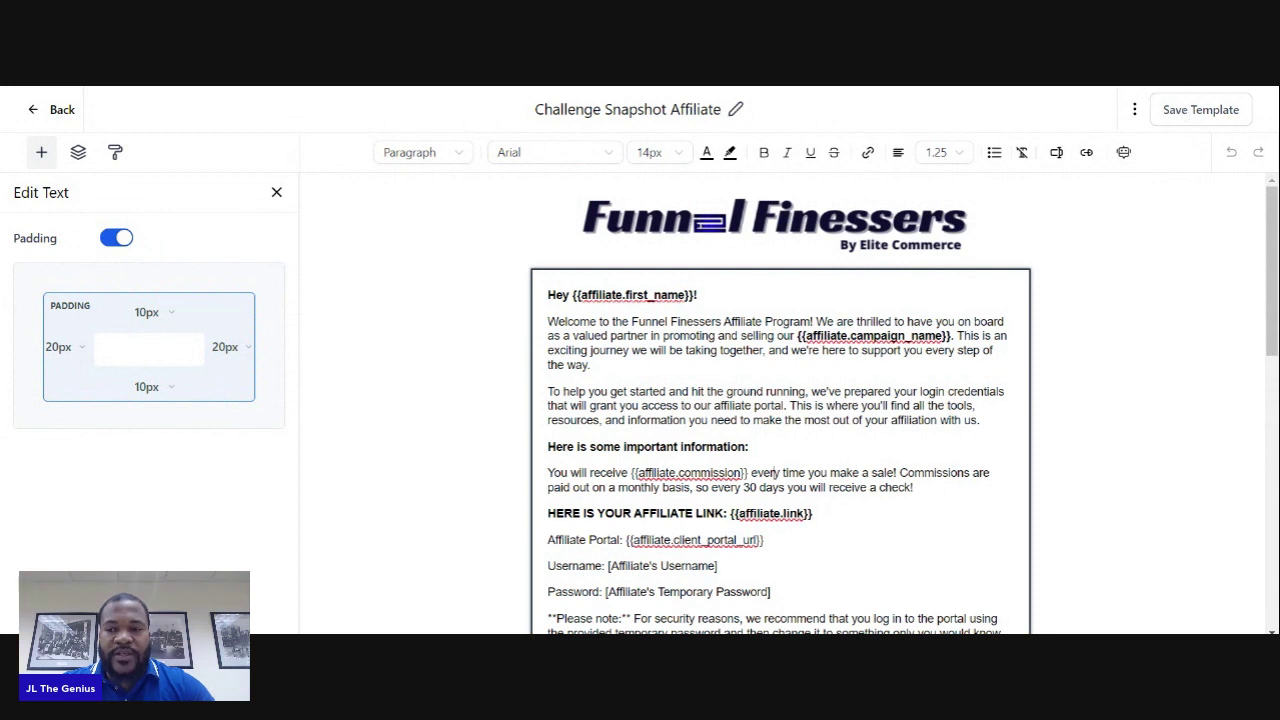
{"action": "left_click", "coordinate": [1183, 111]}
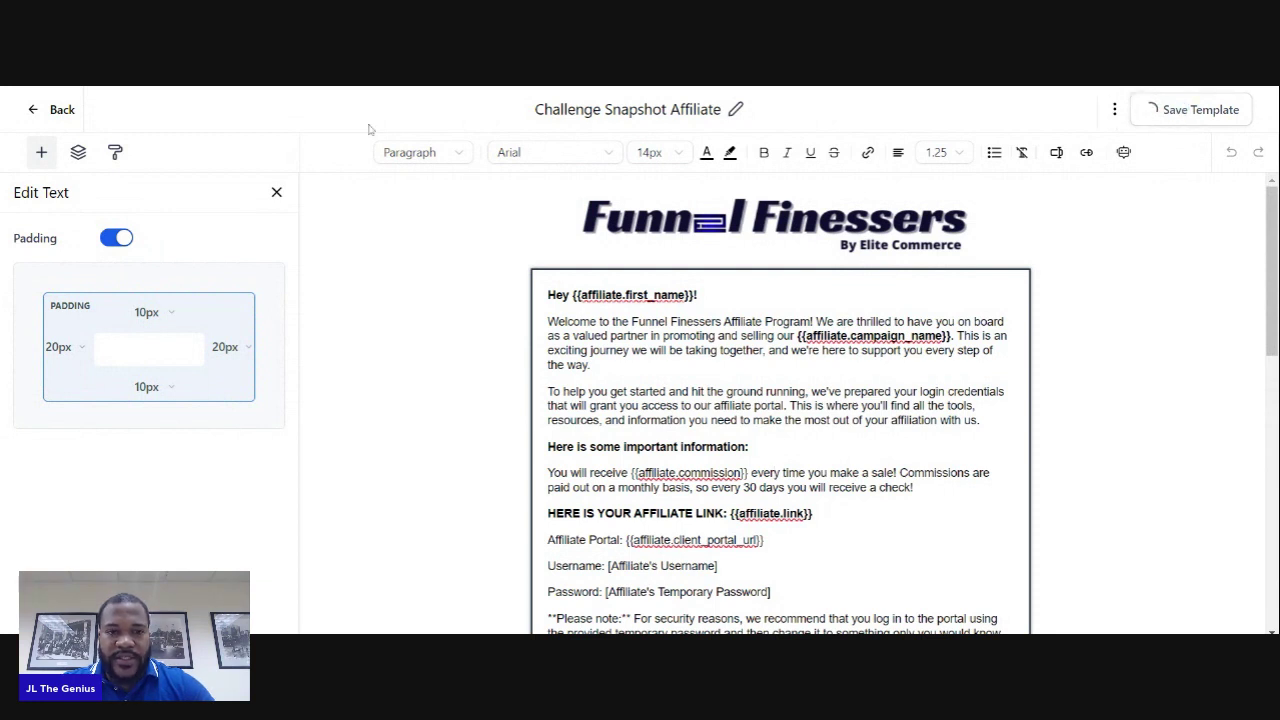
{"action": "left_click", "coordinate": [46, 110]}
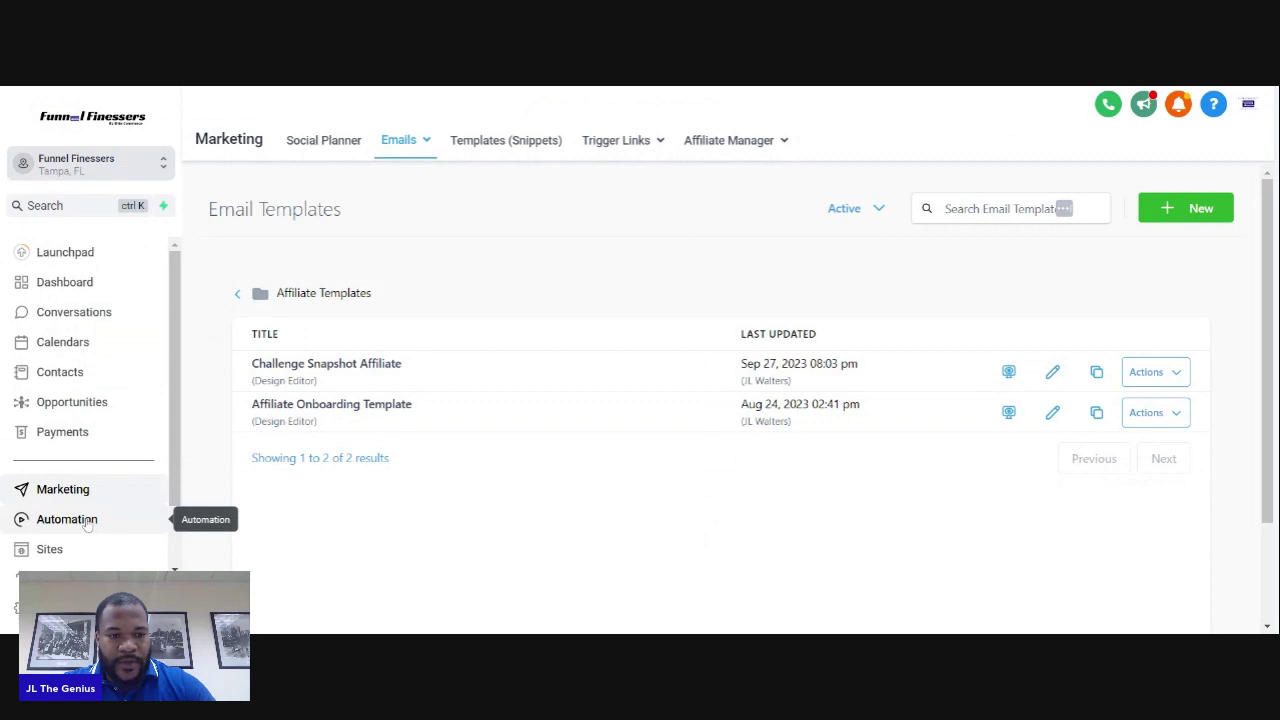
Go to the Affiliate Manager campaigns and open the Challenge Snapshot campaign for editing.
{"action": "mouse_move", "coordinate": [740, 140]}
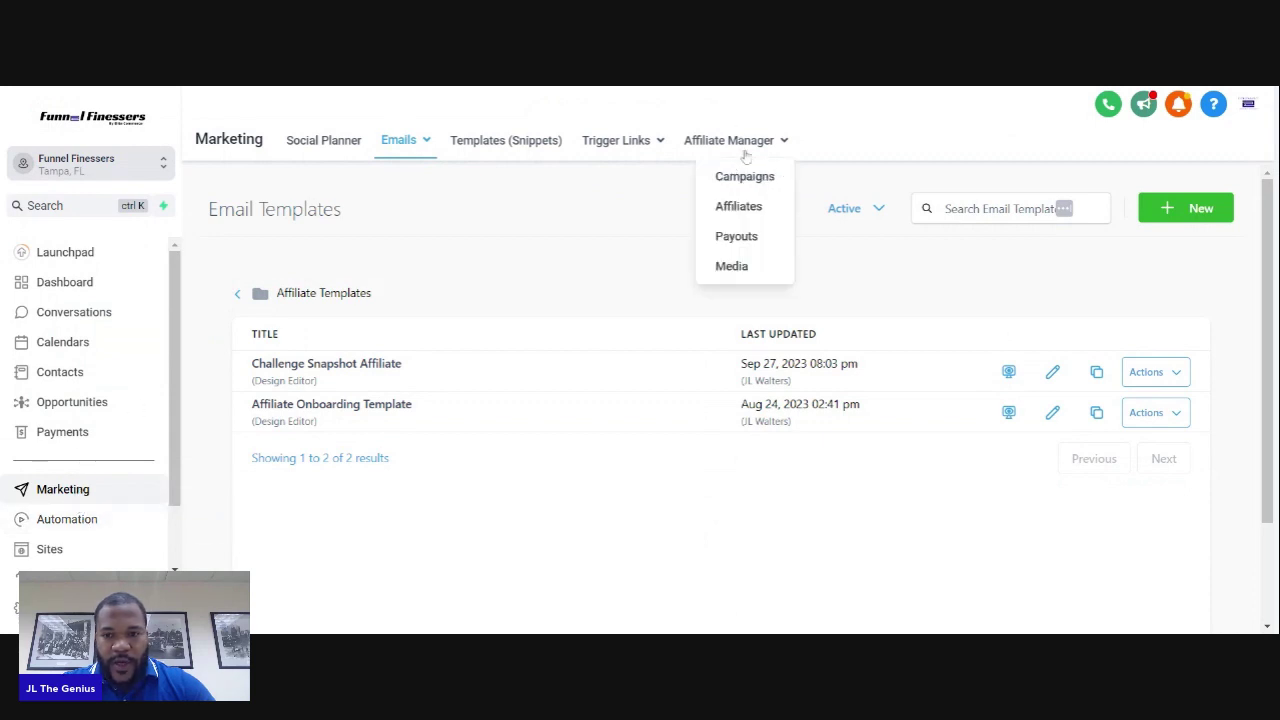
{"action": "left_click", "coordinate": [744, 180]}
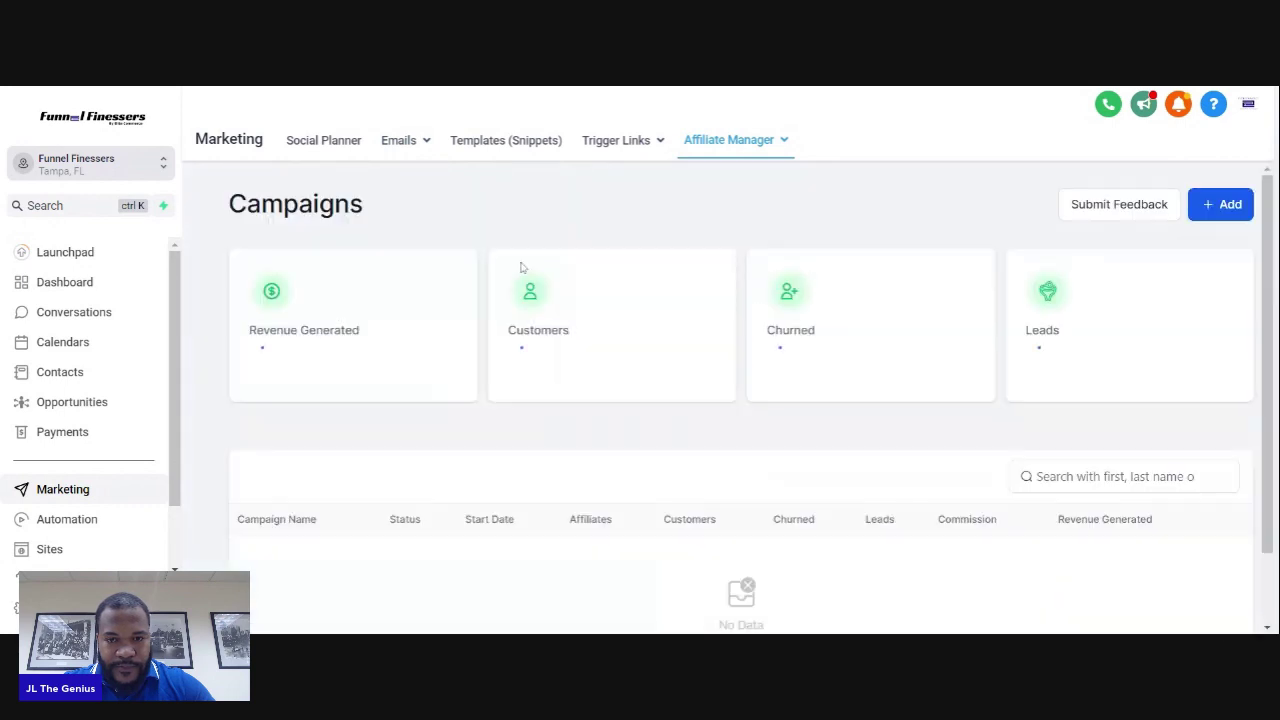
{"action": "scroll", "coordinate": [648, 343], "scroll_direction": "down", "scroll_amount": 2}
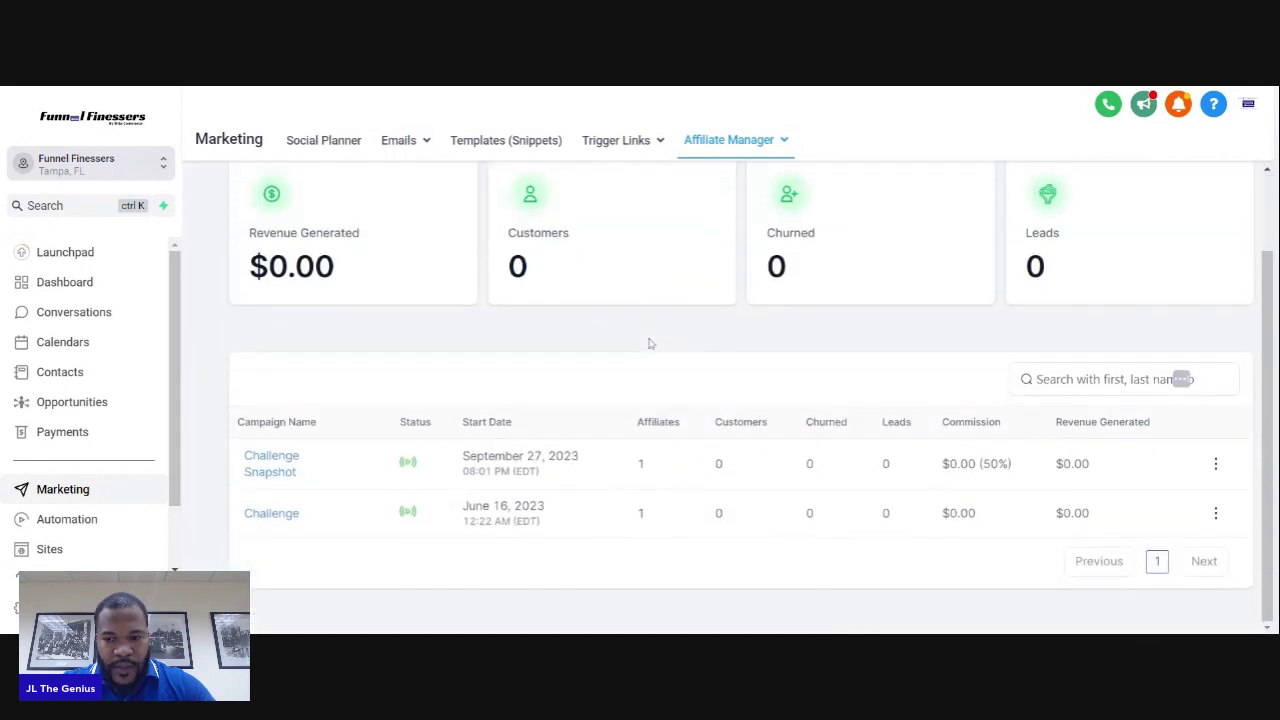
{"action": "left_click", "coordinate": [1218, 468]}
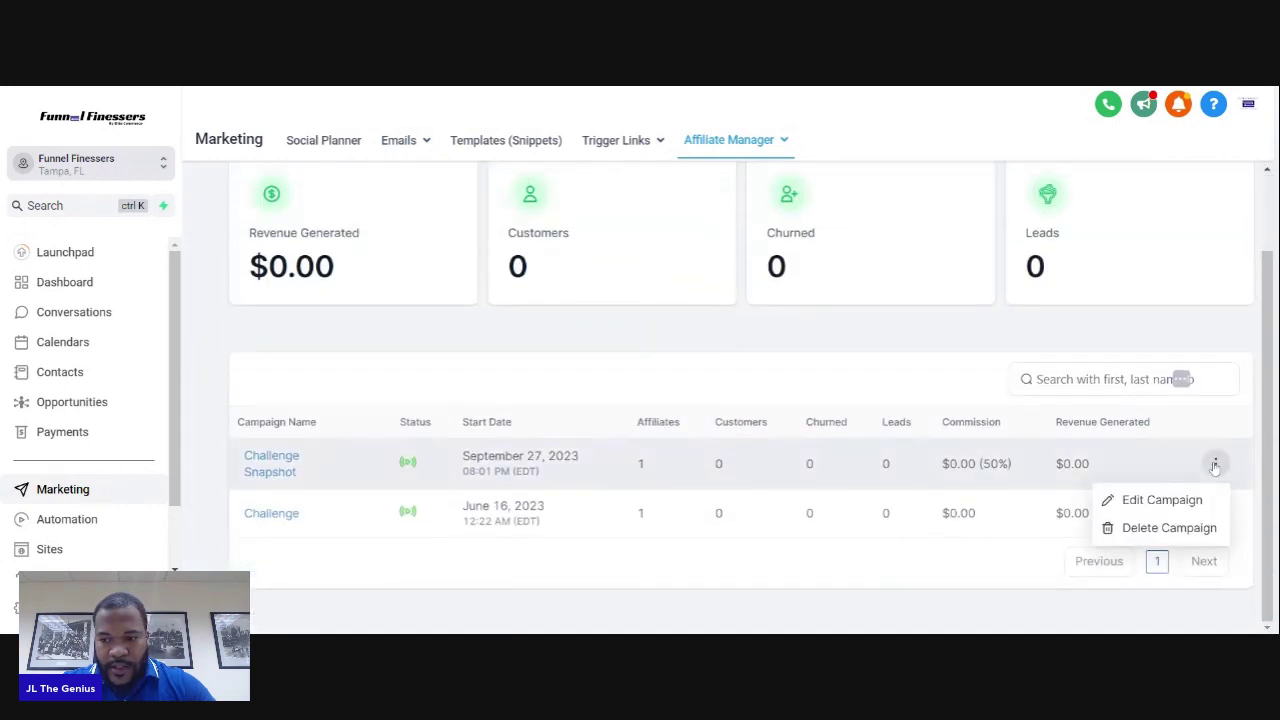
{"action": "left_click", "coordinate": [1140, 497]}
Set the campaign's email template to Challenge Affiliate and update the campaign.
{"action": "scroll", "coordinate": [480, 429], "scroll_direction": "down", "scroll_amount": 3}
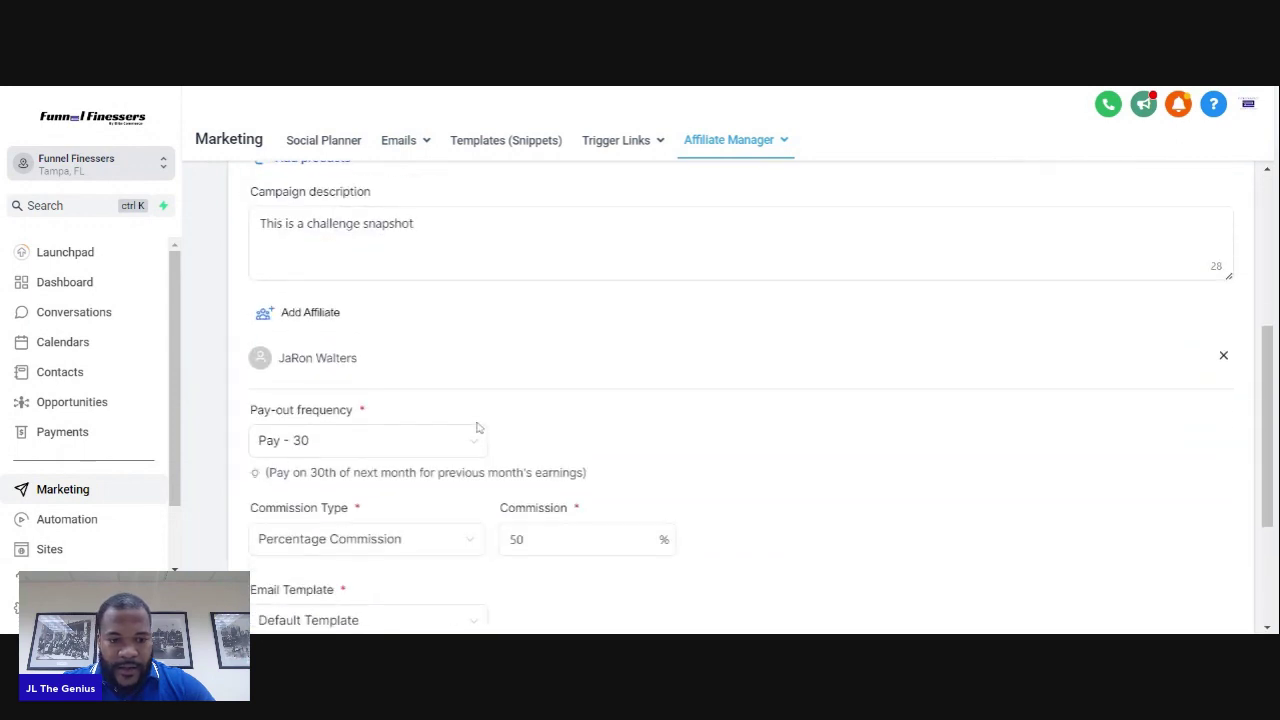
{"action": "scroll", "coordinate": [477, 428], "scroll_direction": "down", "scroll_amount": 3}
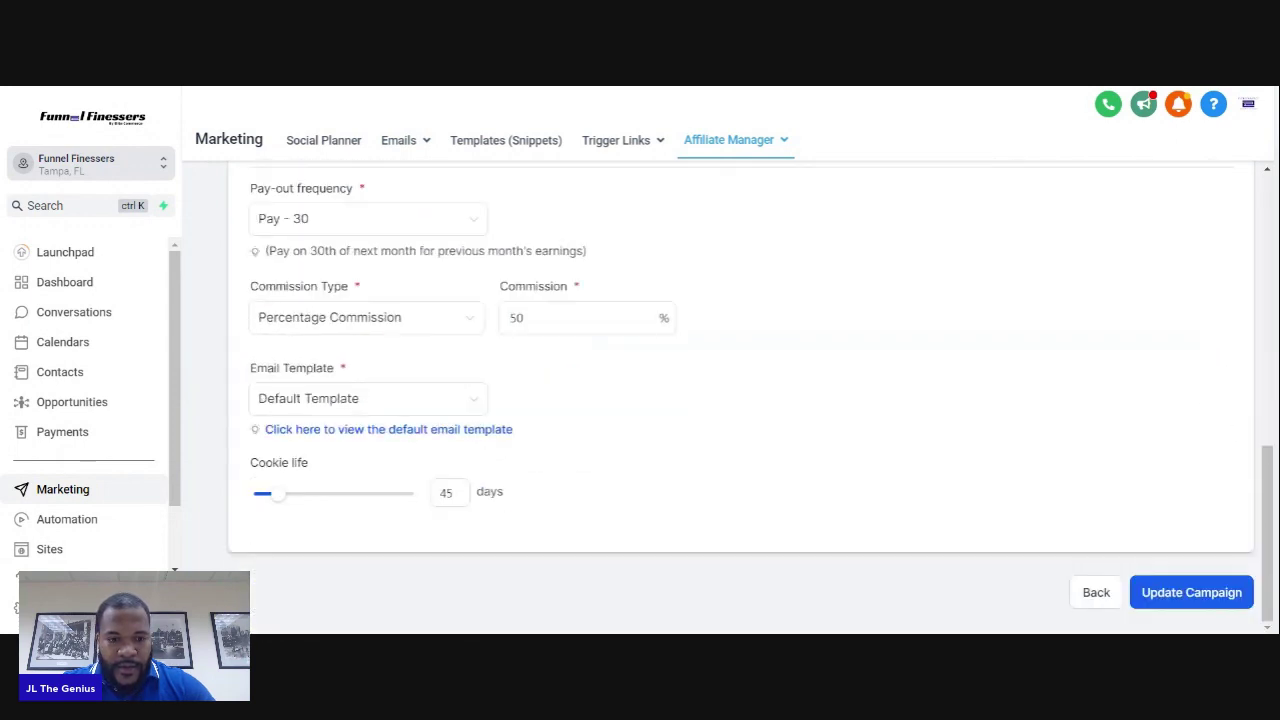
{"action": "left_click", "coordinate": [409, 398]}
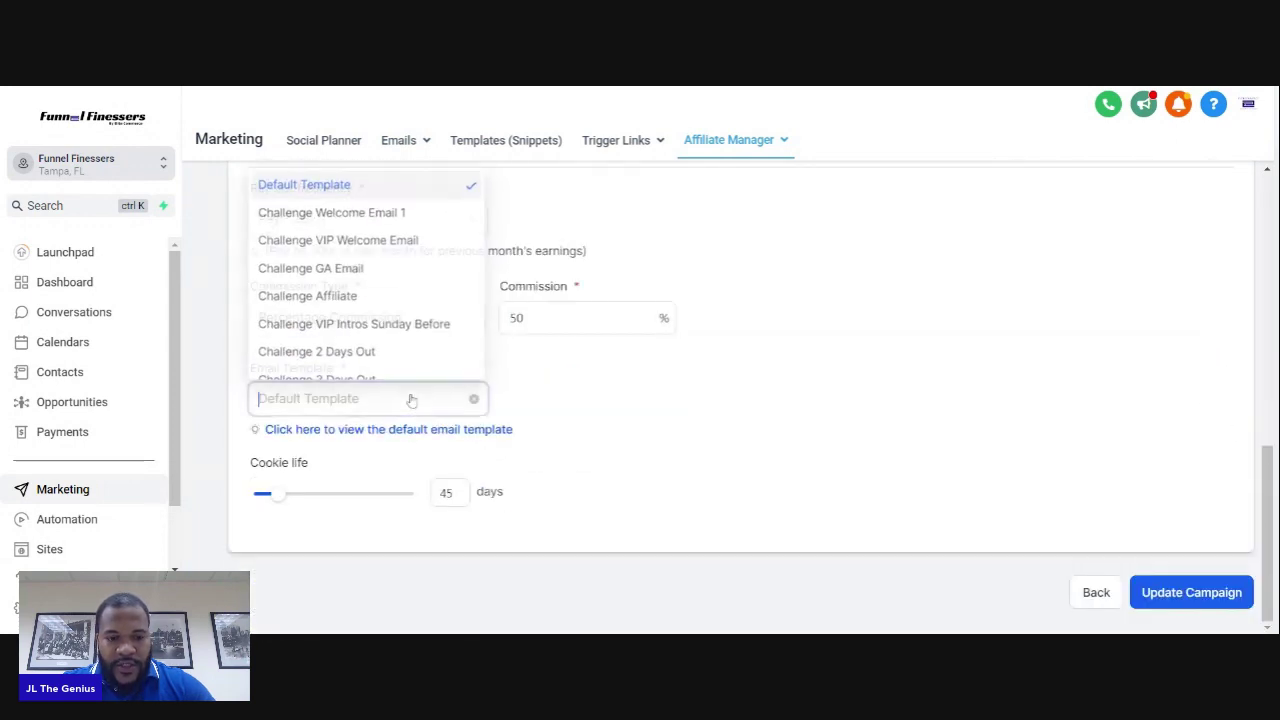
{"action": "left_click", "coordinate": [352, 305]}
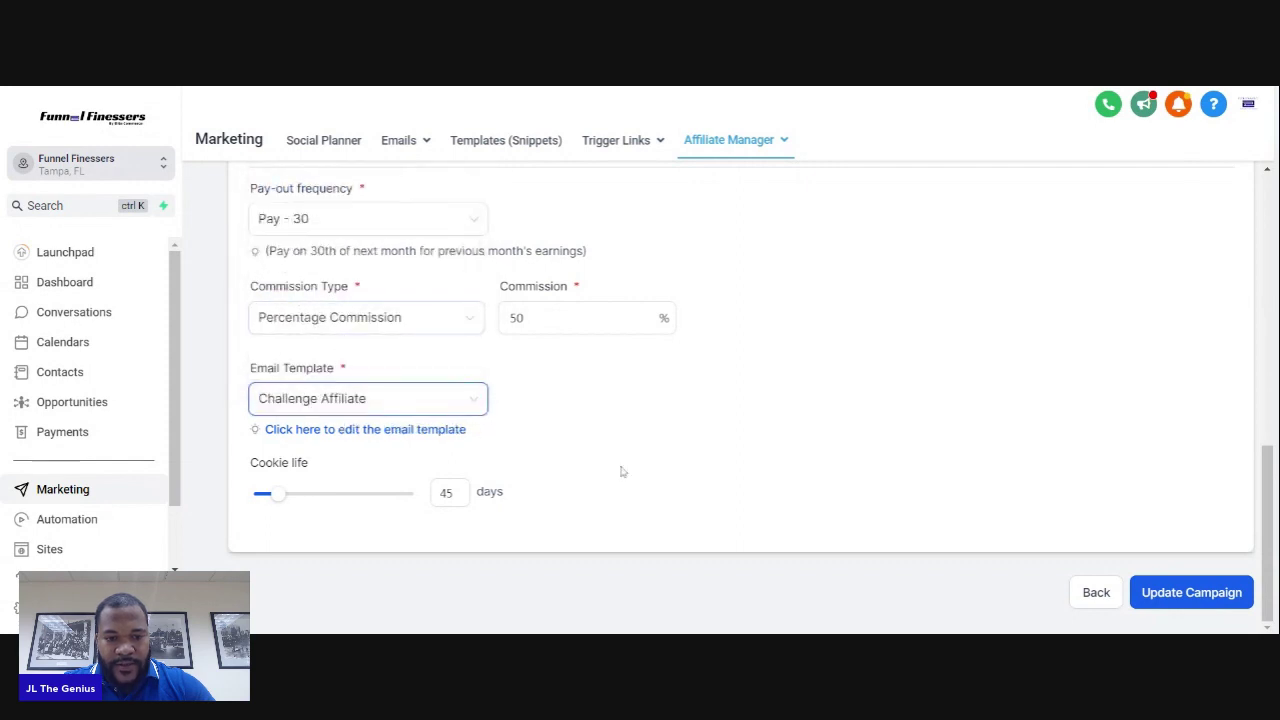
{"action": "left_click", "coordinate": [1174, 597]}
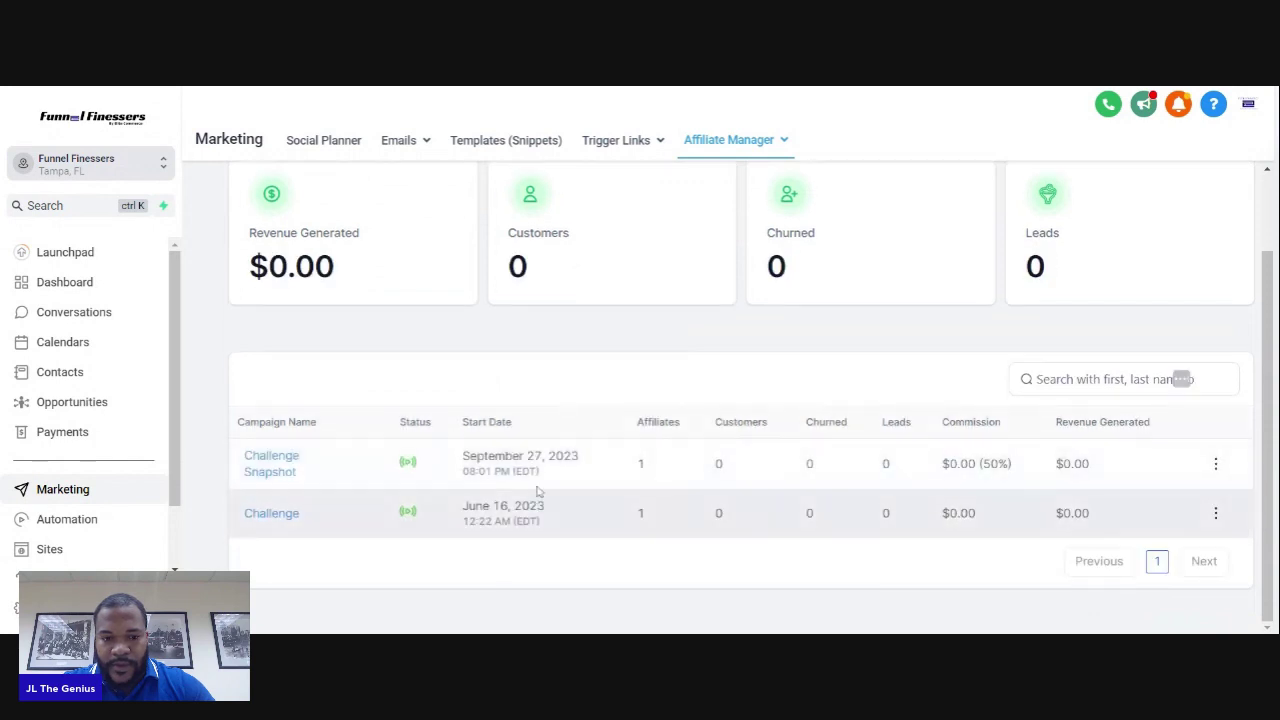
Go to the affiliates list, review the fields of the new affiliate form, and cancel it without adding anyone.
{"action": "scroll", "coordinate": [673, 449], "scroll_direction": "up", "scroll_amount": 2}
{"action": "mouse_move", "coordinate": [794, 172]}
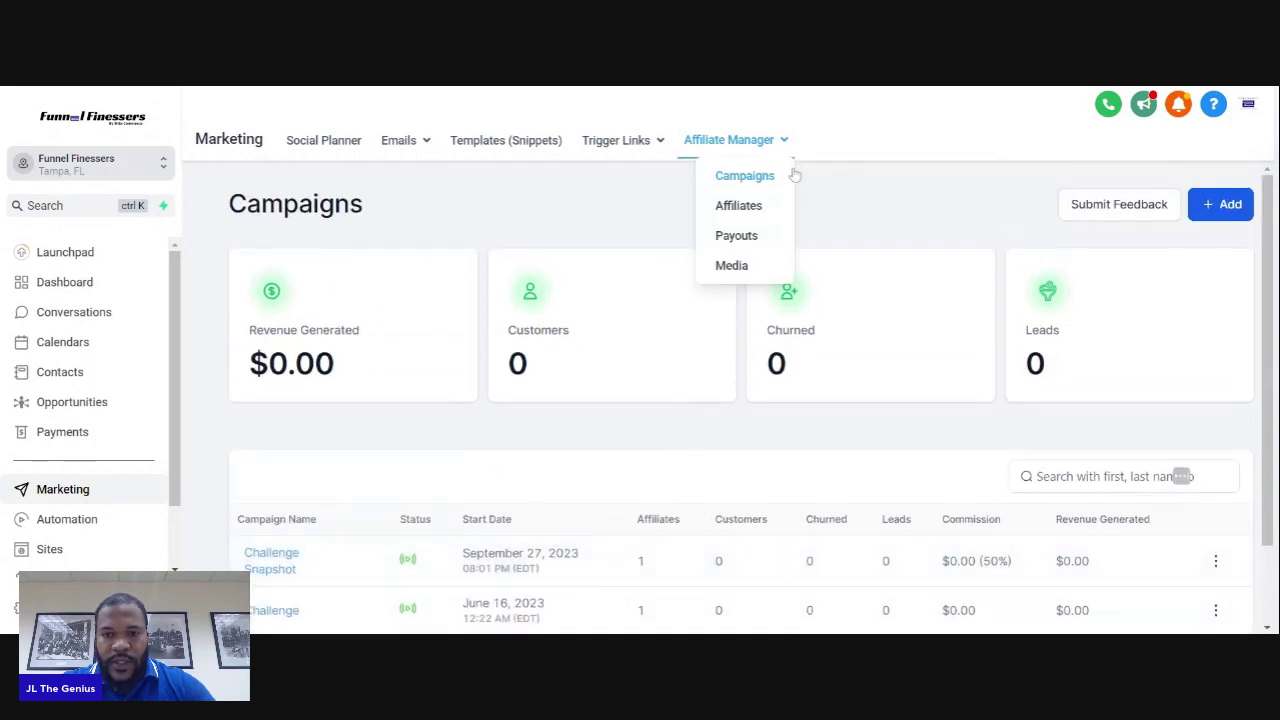
{"action": "left_click", "coordinate": [739, 207]}
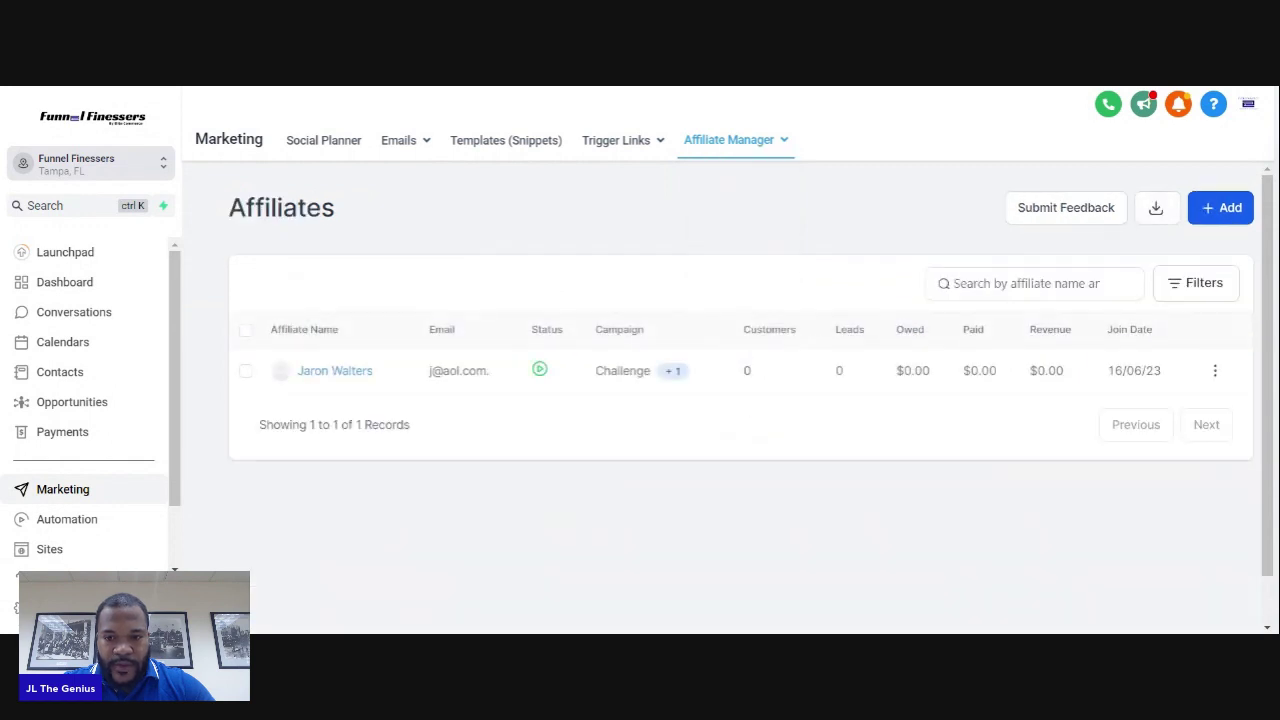
{"action": "left_click", "coordinate": [1228, 214]}
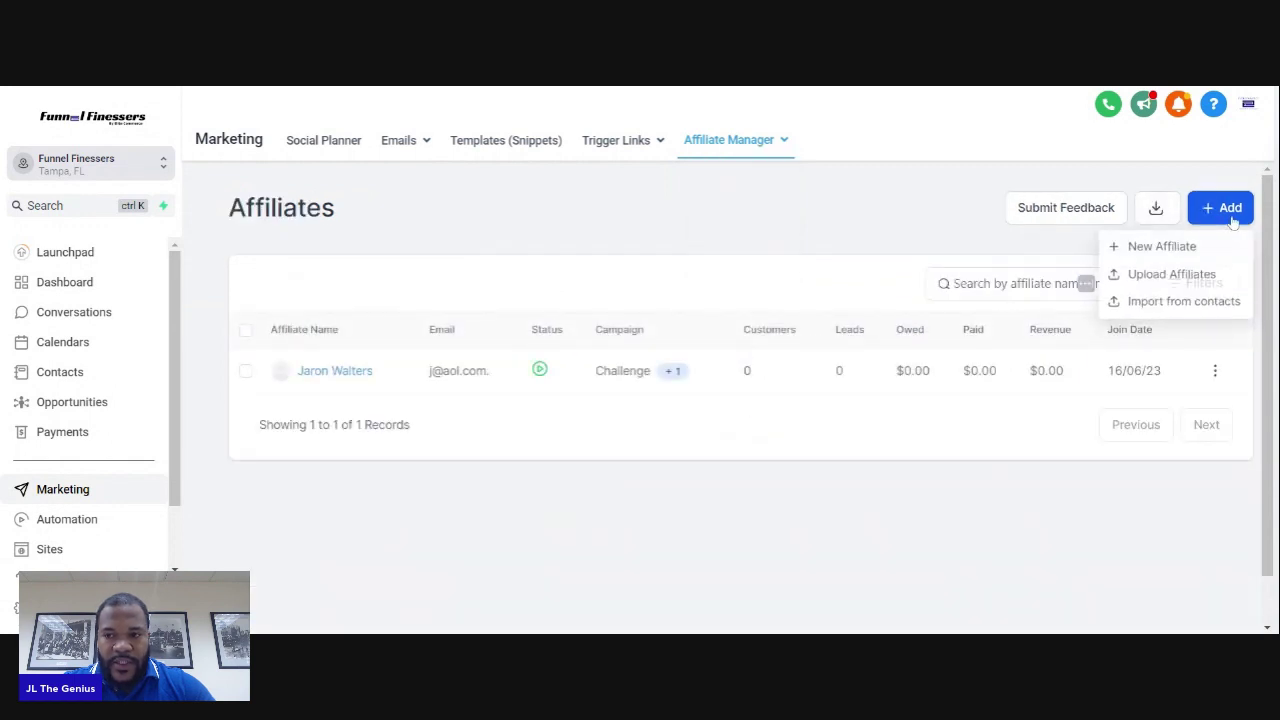
{"action": "left_click", "coordinate": [1155, 247]}
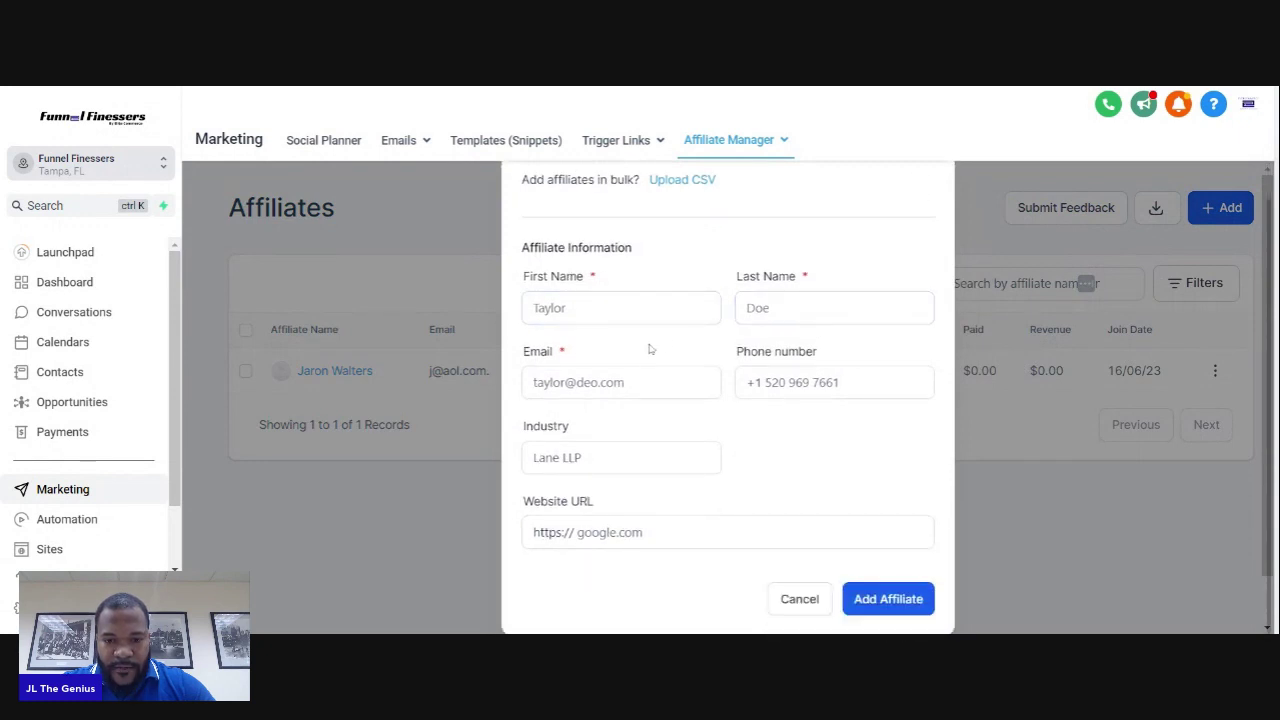
{"action": "left_click", "coordinate": [648, 382]}
{"action": "left_click", "coordinate": [750, 385]}
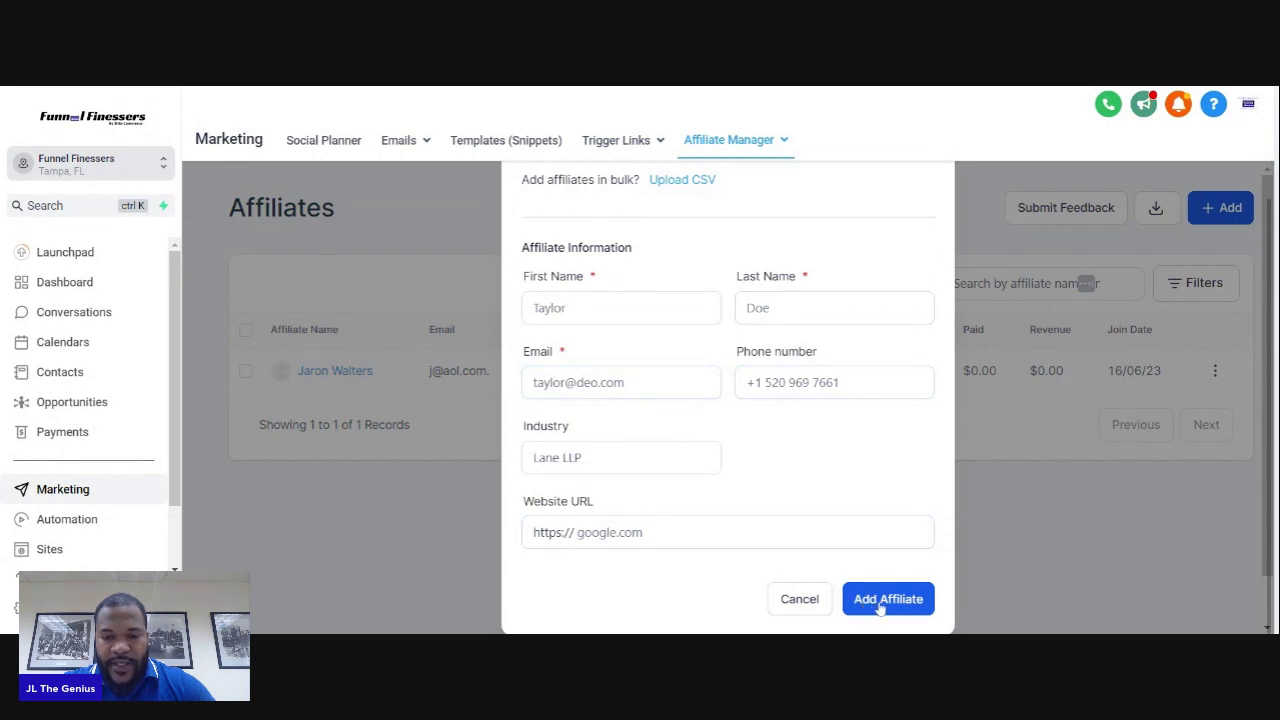
{"action": "left_click", "coordinate": [800, 599]}
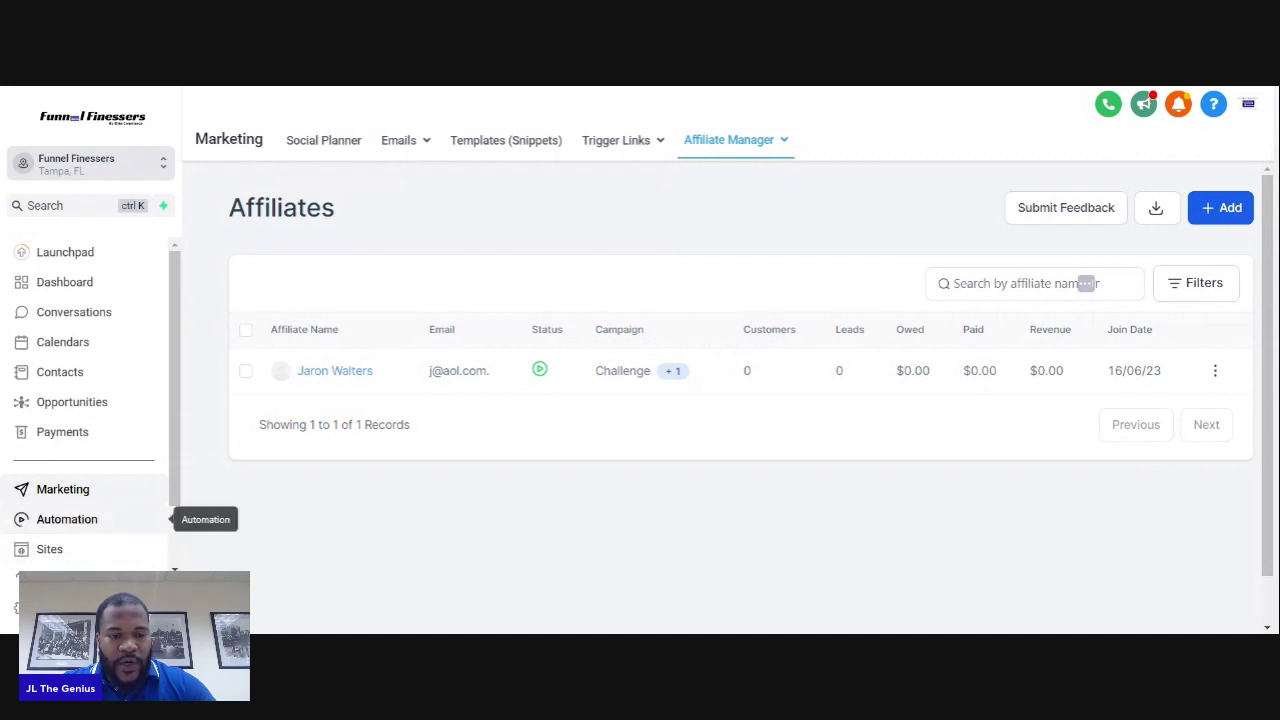
Go to the form builder under Sites and open the Affiliate Sign Up form.
{"action": "left_click", "coordinate": [64, 553]}
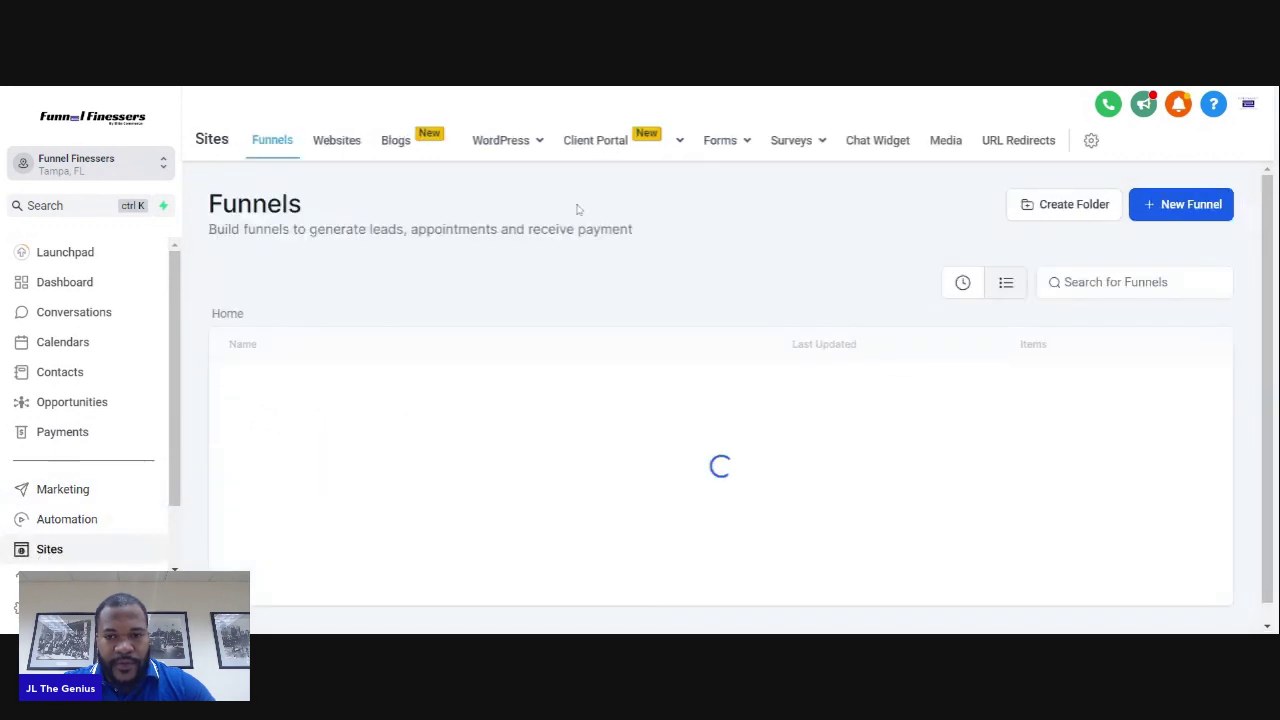
{"action": "left_click", "coordinate": [740, 148]}
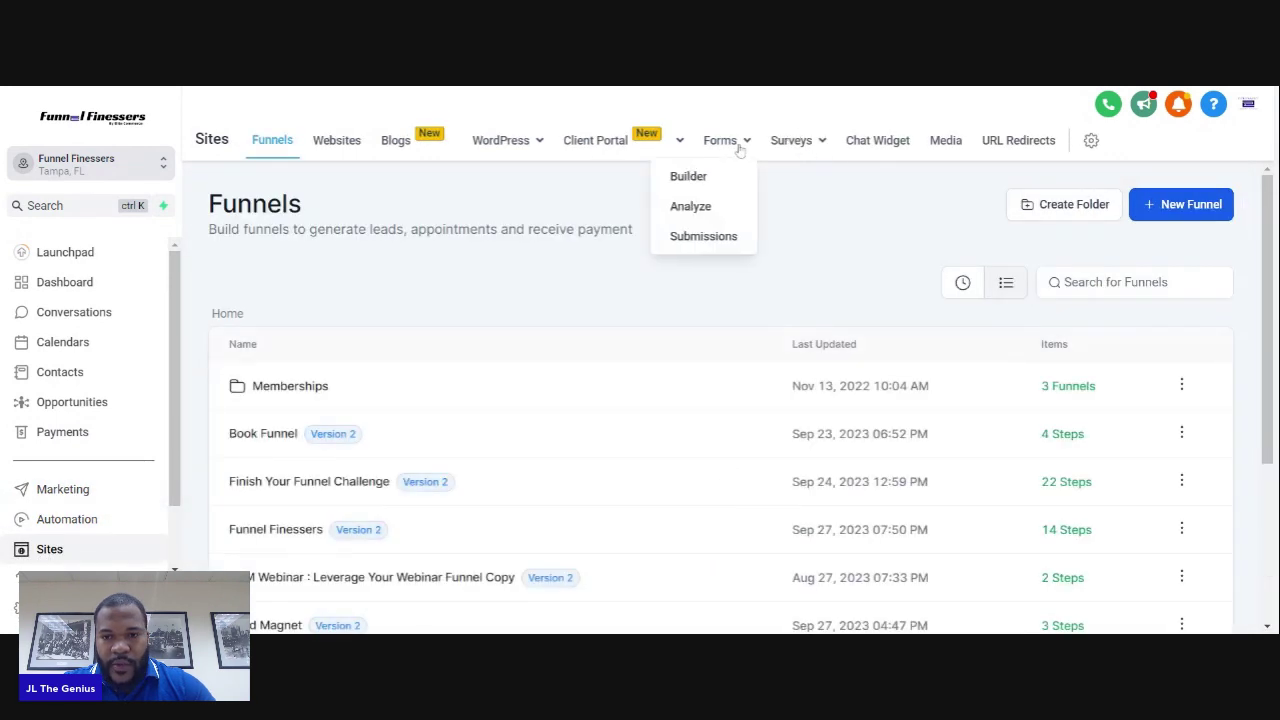
{"action": "left_click", "coordinate": [700, 180]}
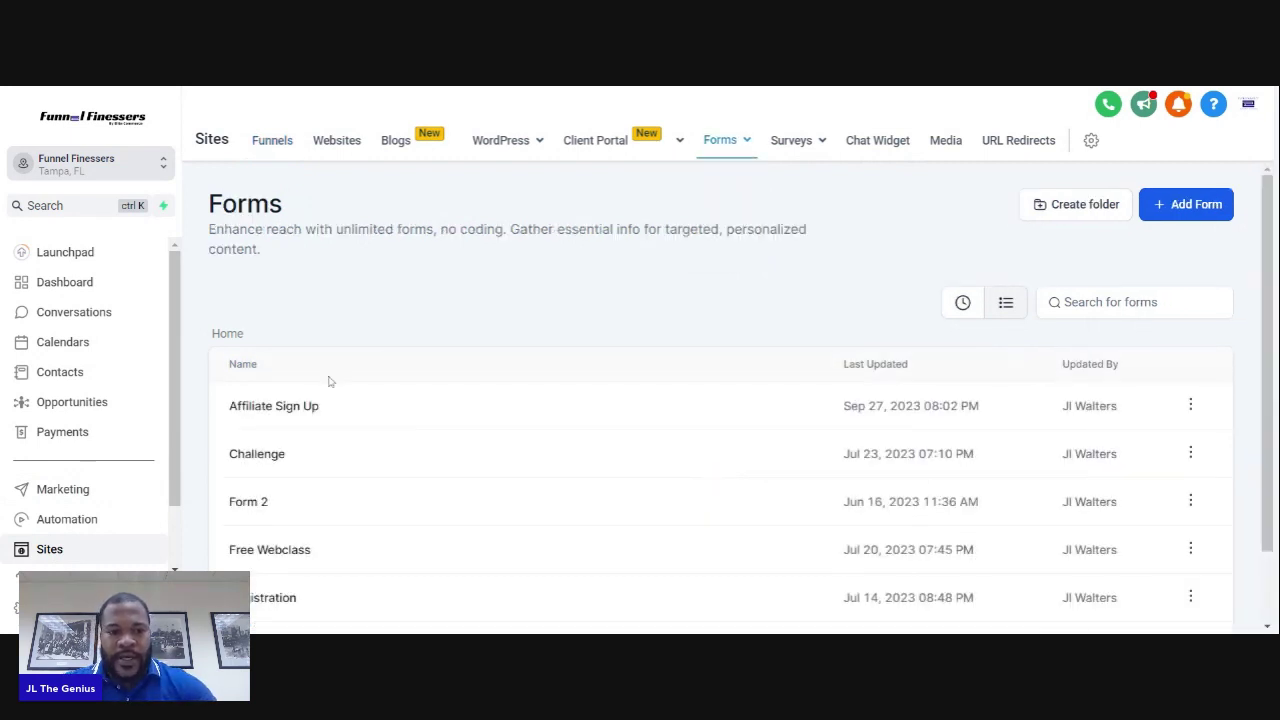
{"action": "left_click", "coordinate": [278, 410]}
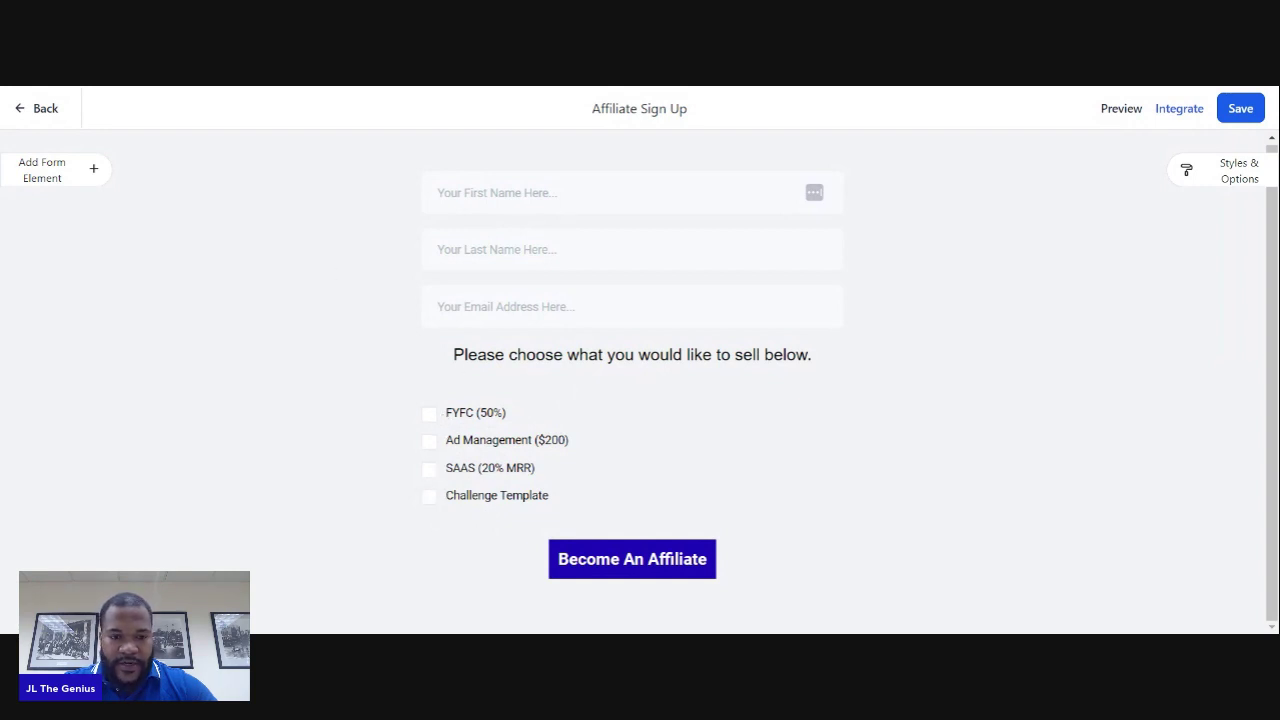
Look through the quick-add elements available for the Affiliate Sign Up form and return to the forms list.
{"action": "left_click", "coordinate": [84, 181]}
{"action": "scroll", "coordinate": [180, 397], "scroll_direction": "down", "scroll_amount": 2}
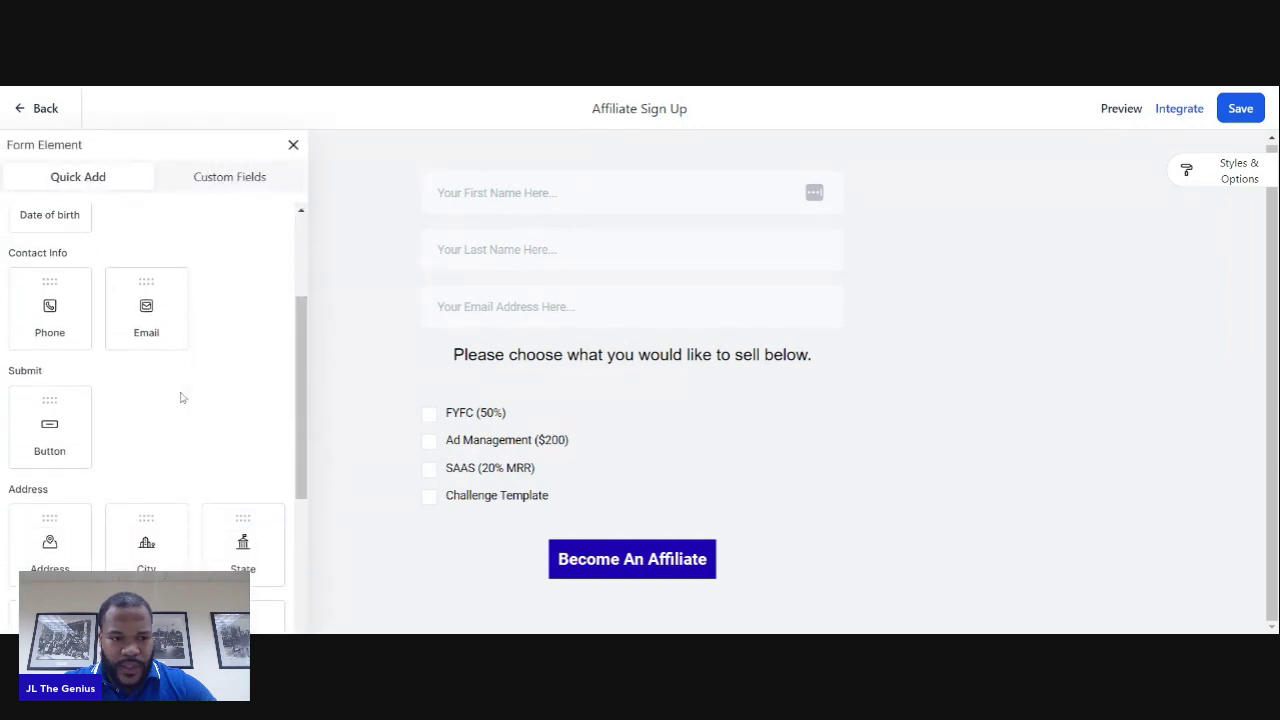
{"action": "scroll", "coordinate": [180, 397], "scroll_direction": "down", "scroll_amount": 4}
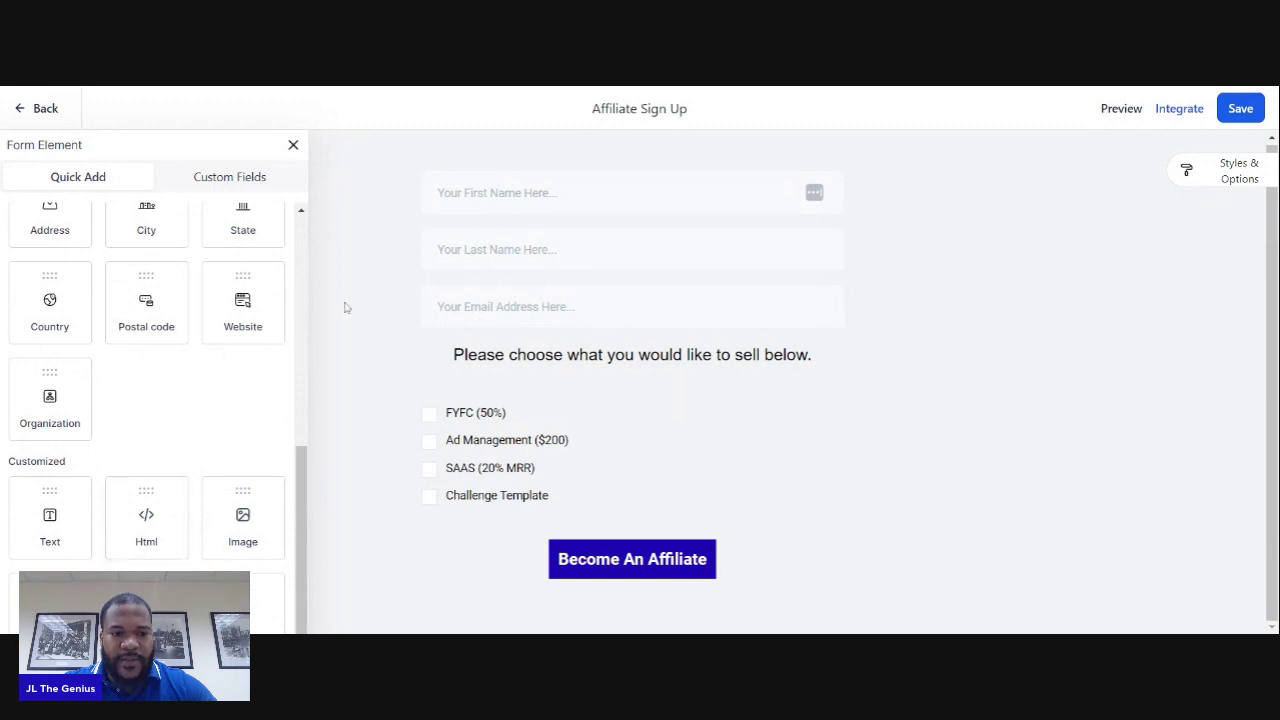
{"action": "left_click", "coordinate": [293, 144]}
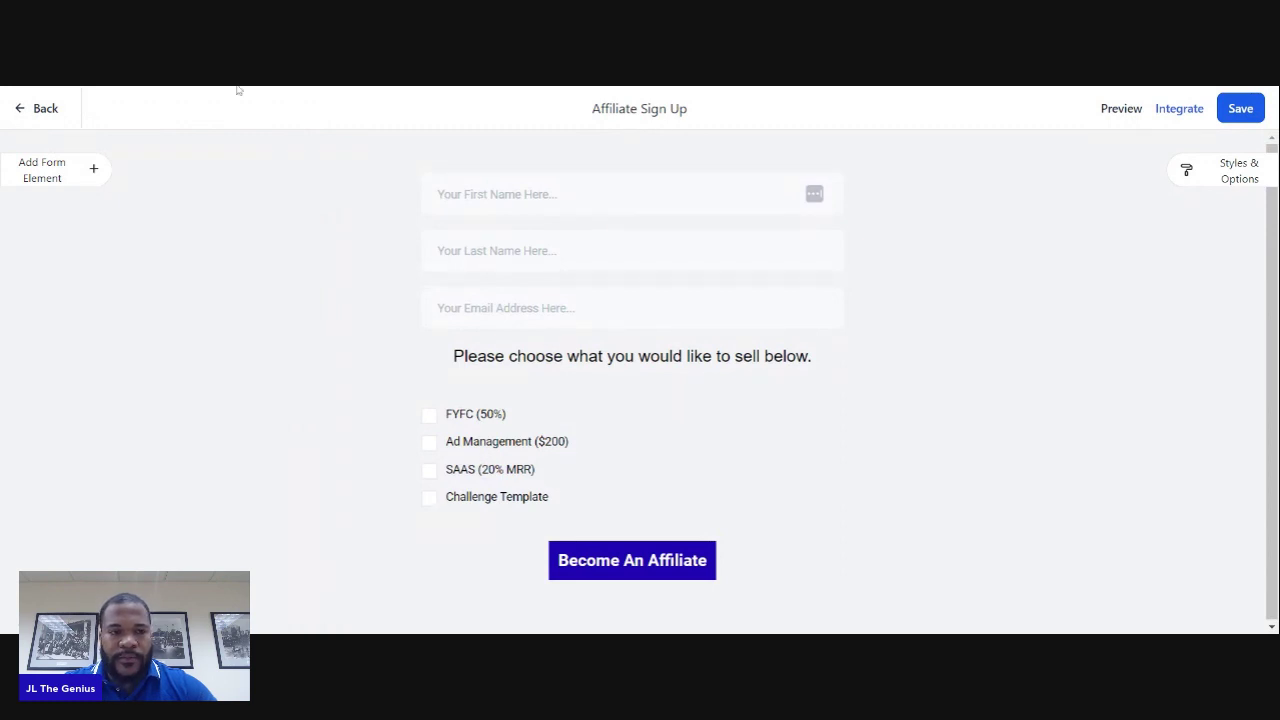
{"action": "left_click", "coordinate": [38, 108]}
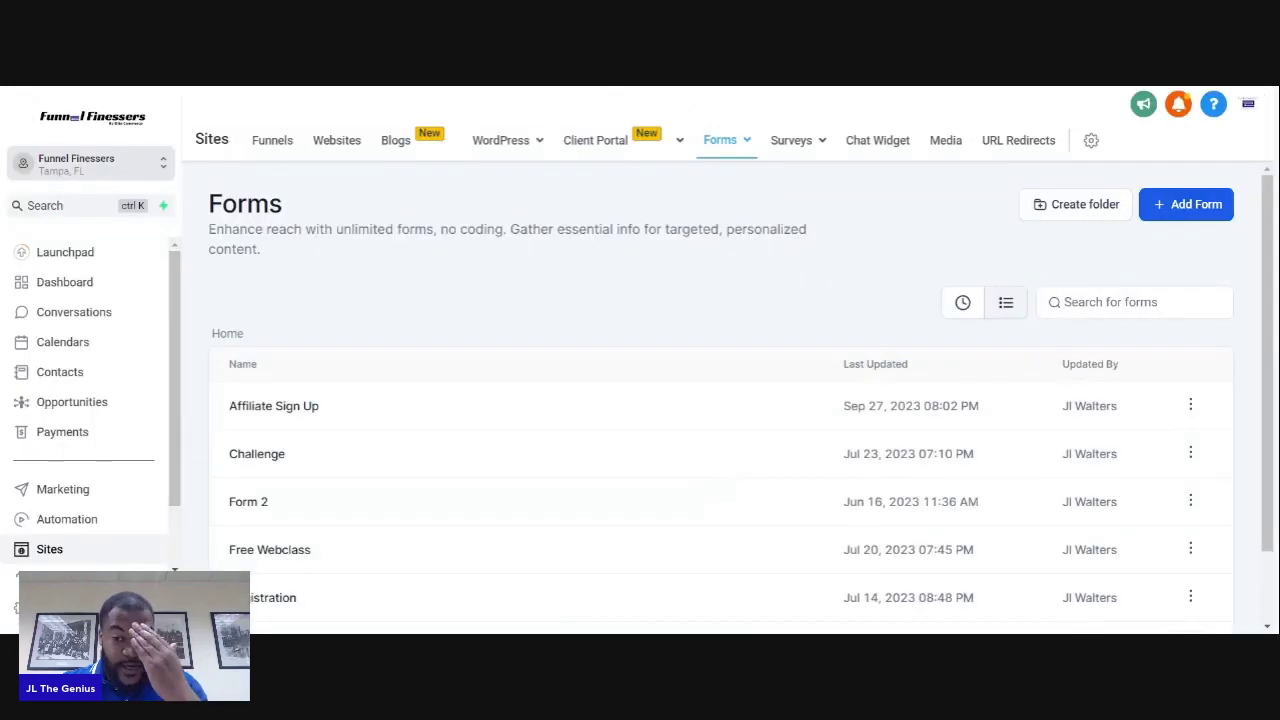
Go to the funnels list and open the Affiliate step of the Funnel Finessers funnel in the page editor.
{"action": "scroll", "coordinate": [389, 372], "scroll_direction": "down", "scroll_amount": 1}
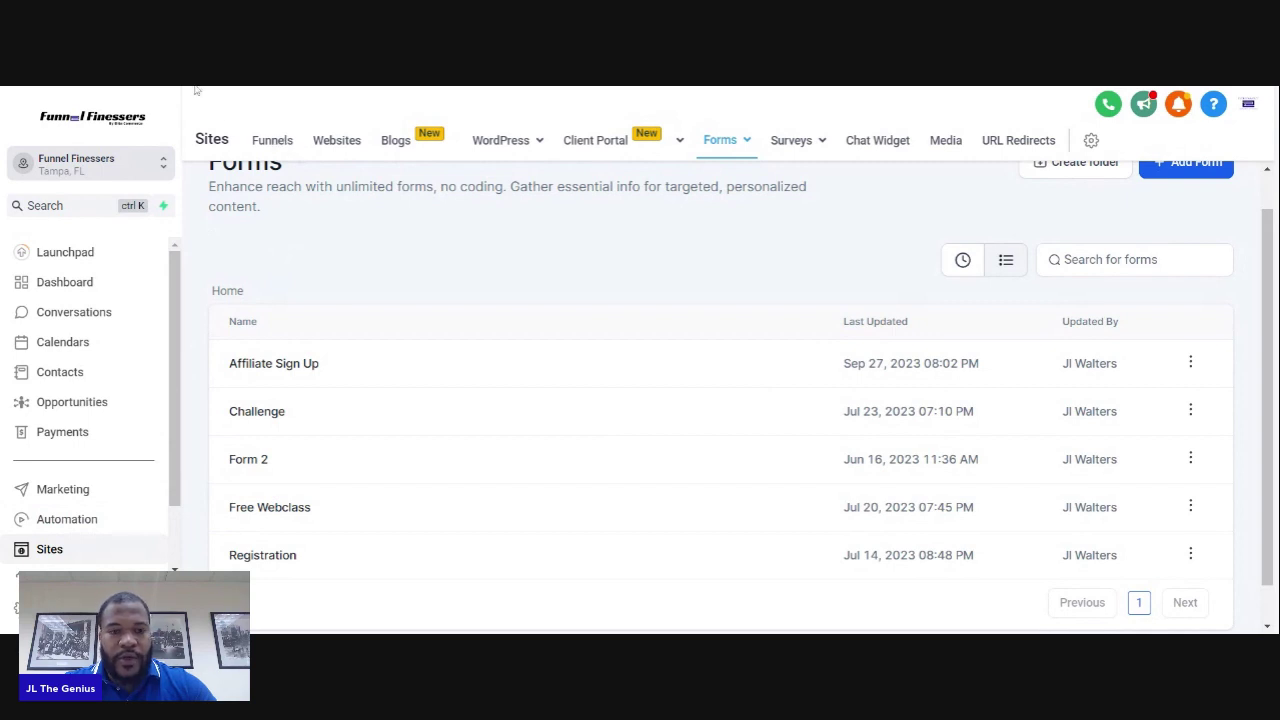
{"action": "left_click", "coordinate": [271, 141]}
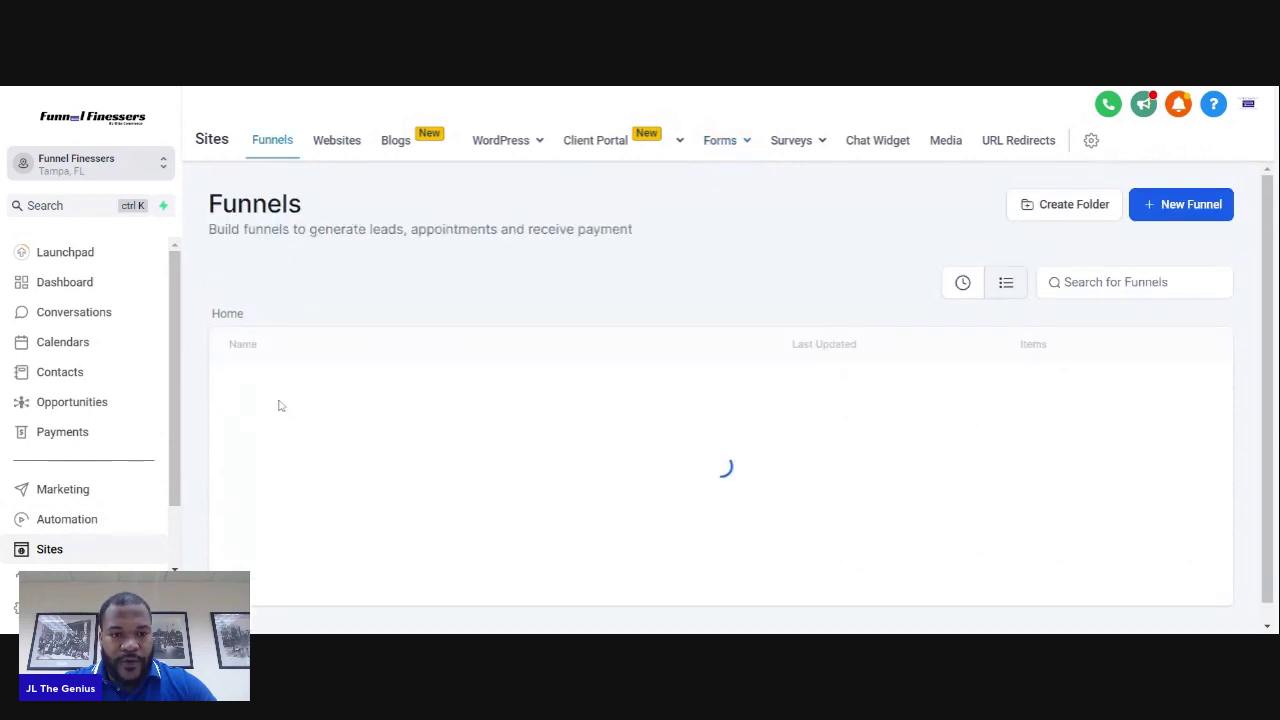
{"action": "scroll", "coordinate": [300, 440], "scroll_direction": "down", "scroll_amount": 1}
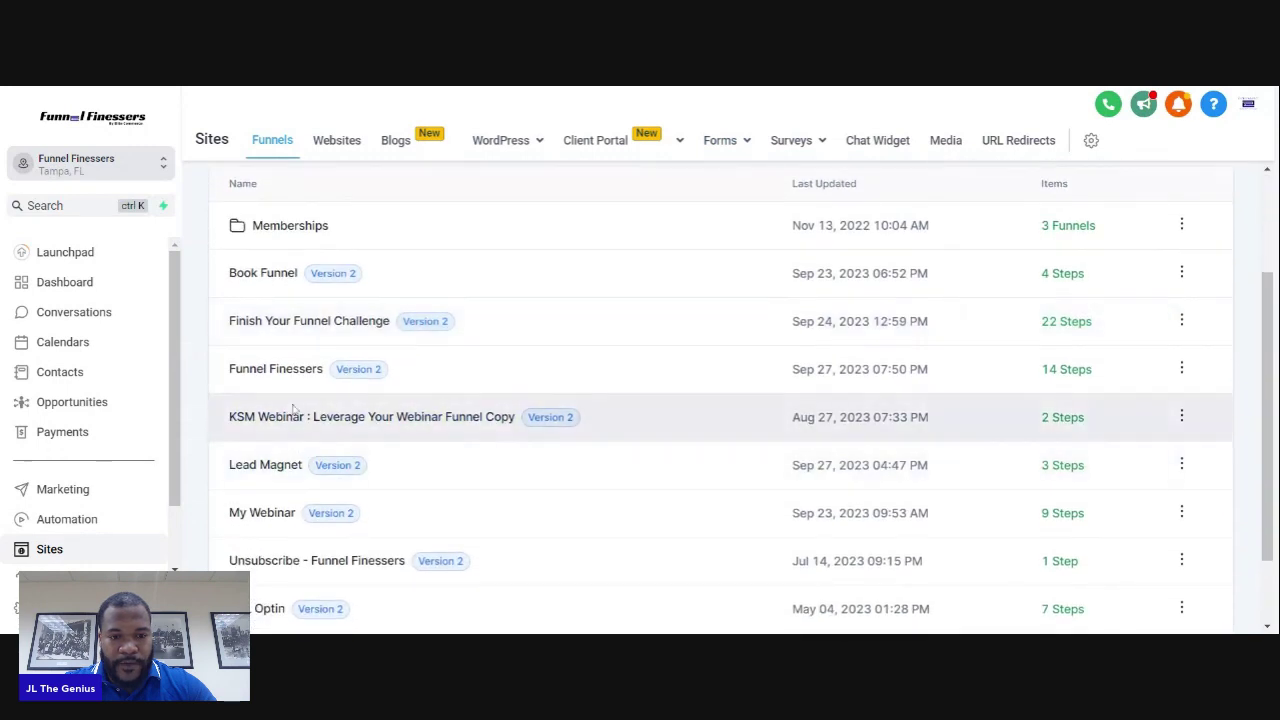
{"action": "left_click", "coordinate": [296, 379]}
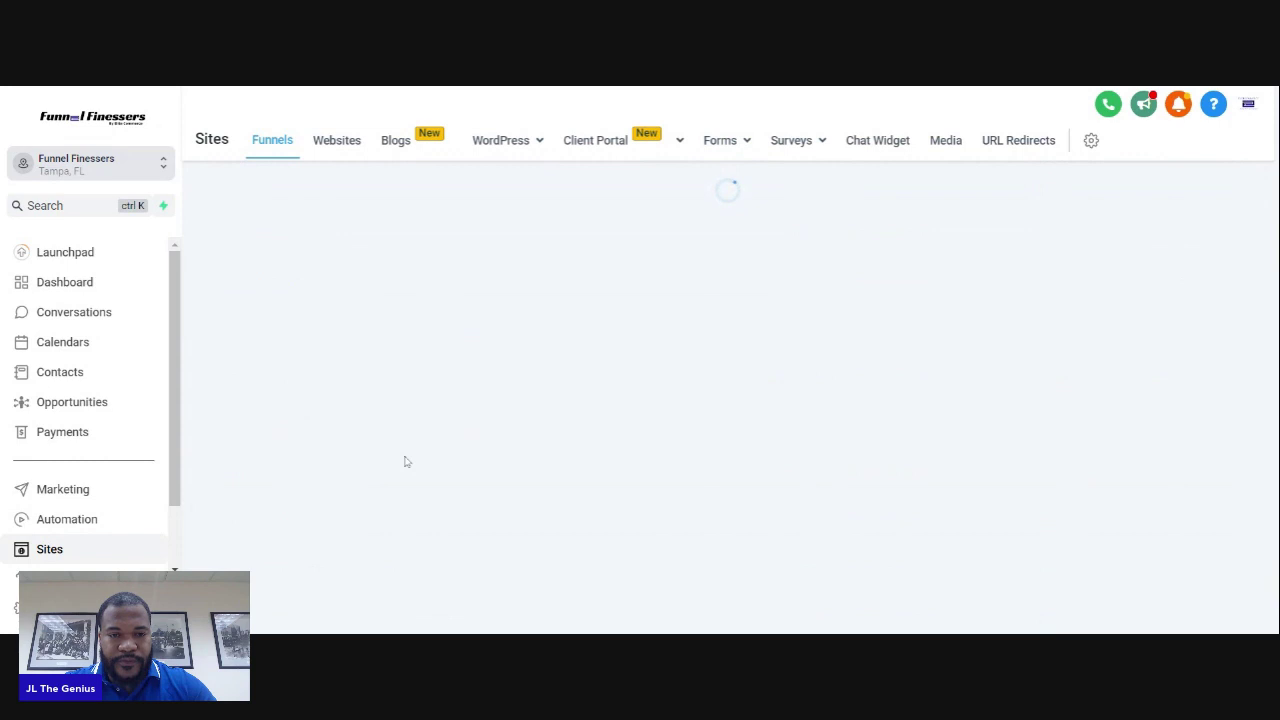
{"action": "scroll", "coordinate": [320, 517], "scroll_direction": "down", "scroll_amount": 2}
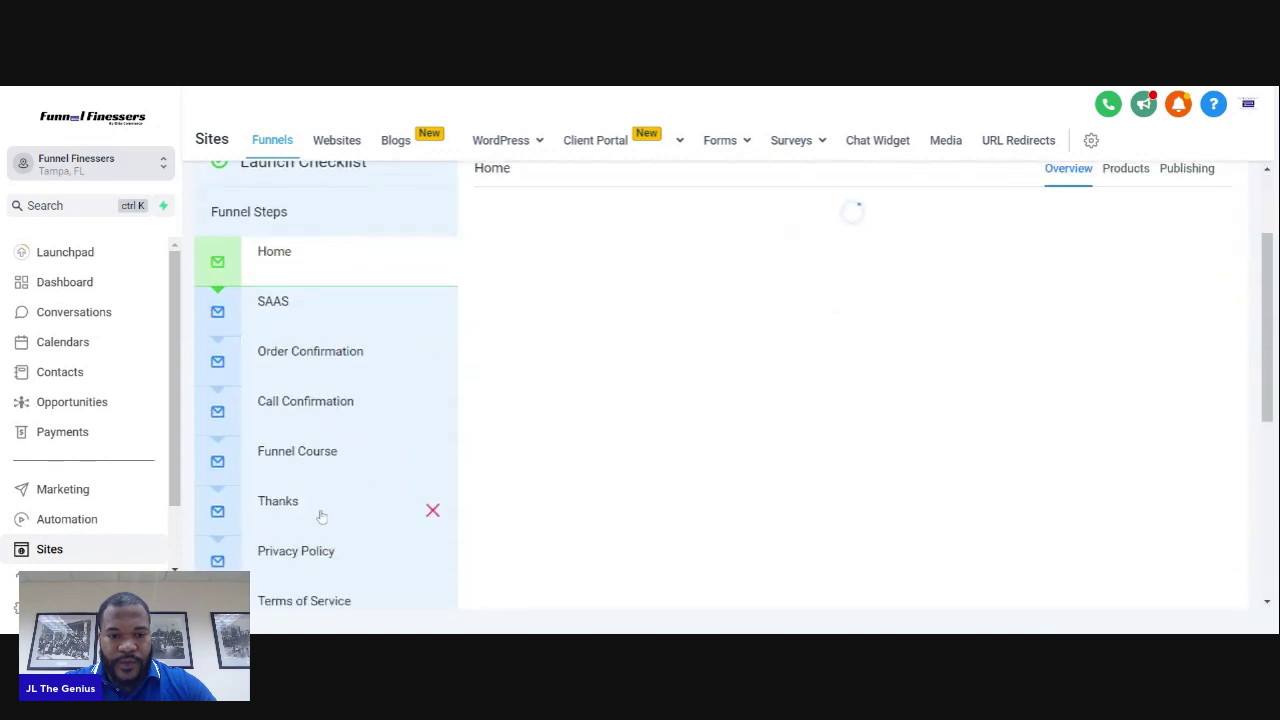
{"action": "scroll", "coordinate": [318, 545], "scroll_direction": "down", "scroll_amount": 3}
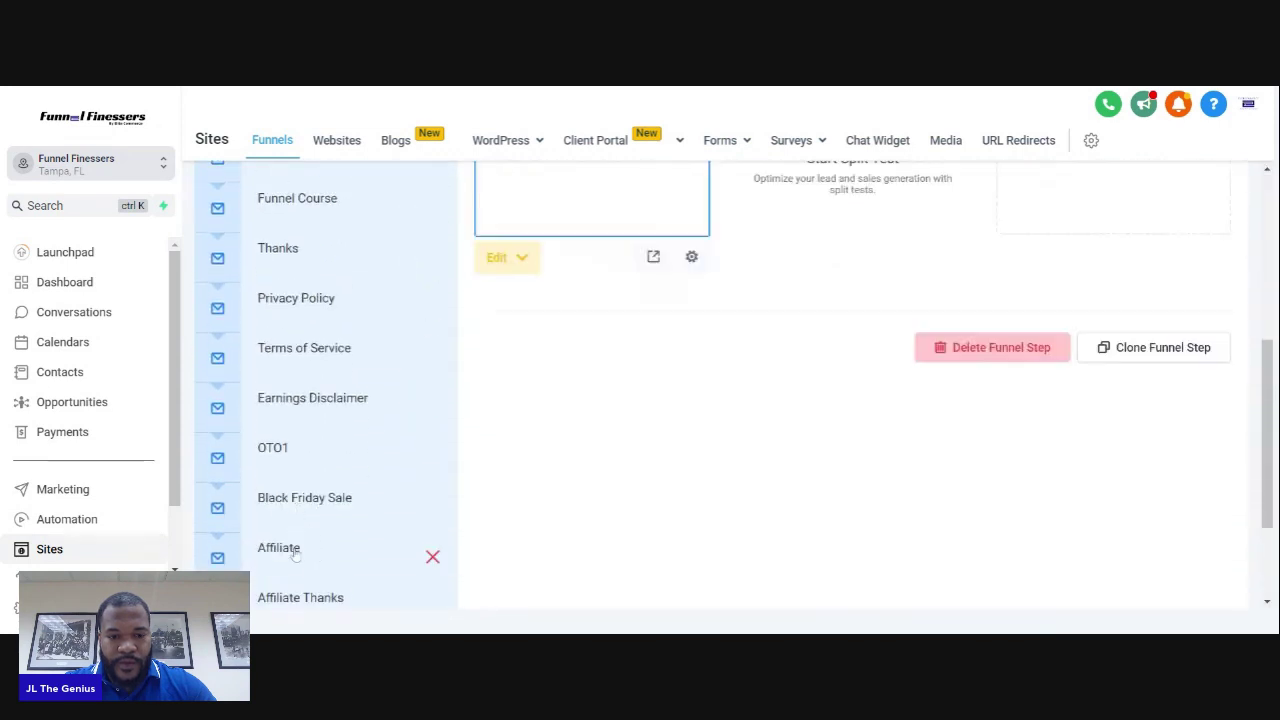
{"action": "left_click", "coordinate": [295, 560]}
{"action": "scroll", "coordinate": [563, 343], "scroll_direction": "up", "scroll_amount": 5}
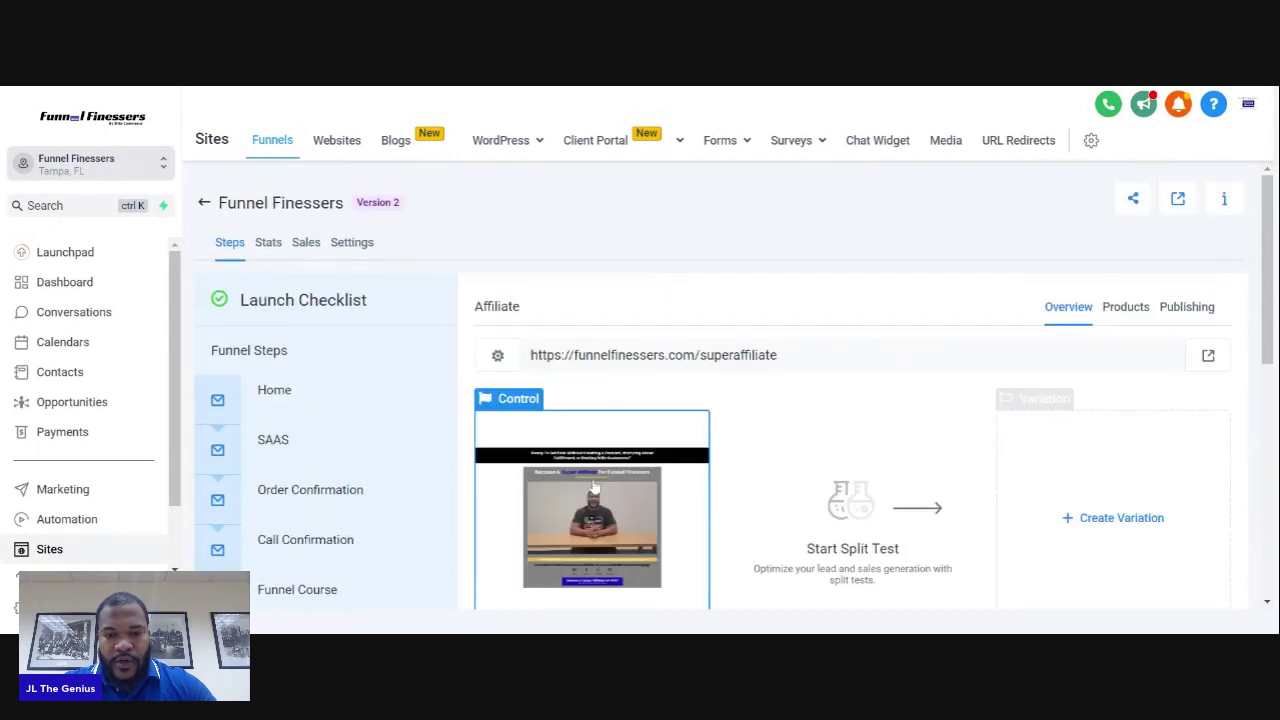
{"action": "left_click", "coordinate": [594, 487]}
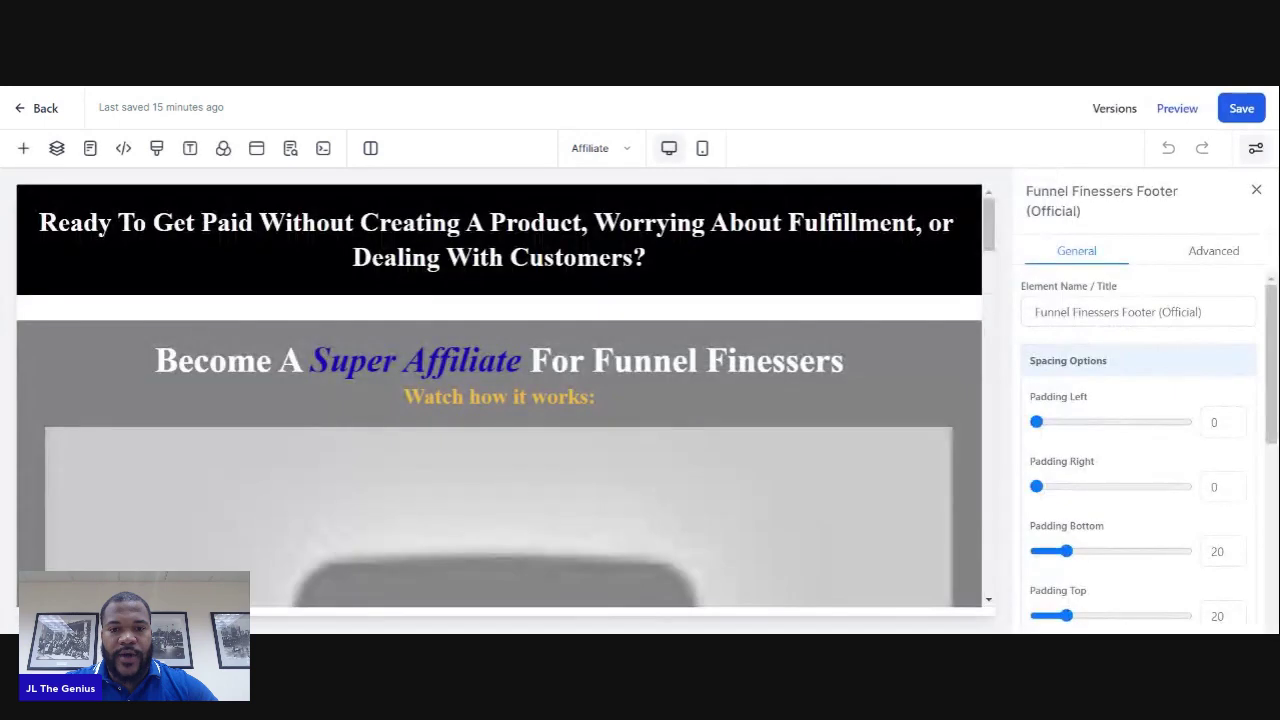
Open the Affiliate page's popup and review the sign-up form's fields and product checkboxes.
{"action": "left_click", "coordinate": [257, 149]}
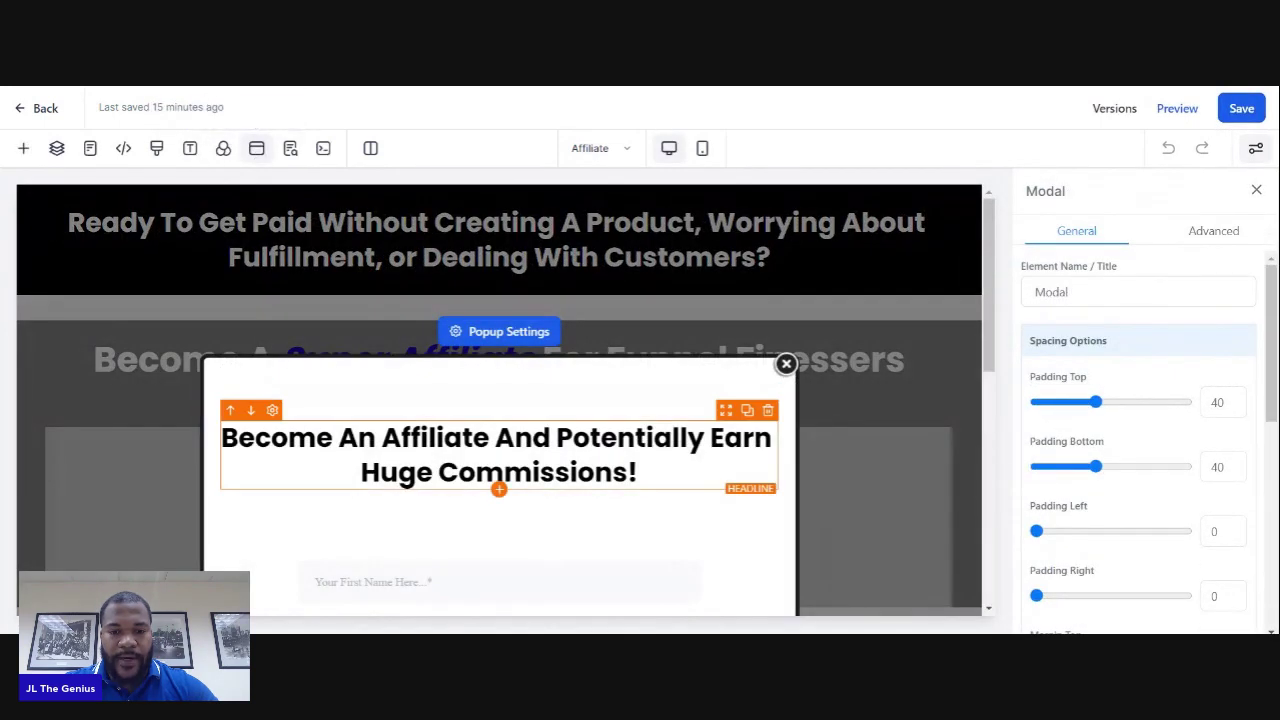
{"action": "scroll", "coordinate": [374, 470], "scroll_direction": "down", "scroll_amount": 2}
{"action": "scroll", "coordinate": [374, 470], "scroll_direction": "up", "scroll_amount": 1}
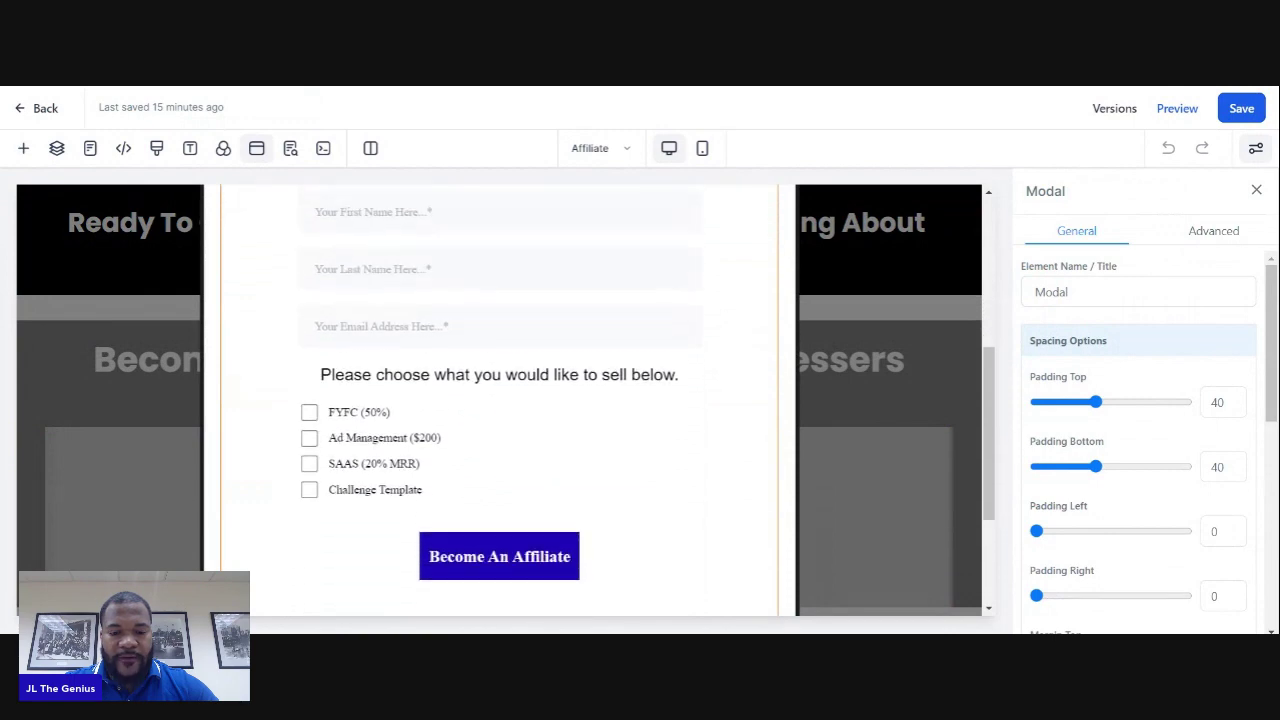
{"action": "scroll", "coordinate": [409, 415], "scroll_direction": "up", "scroll_amount": 3}
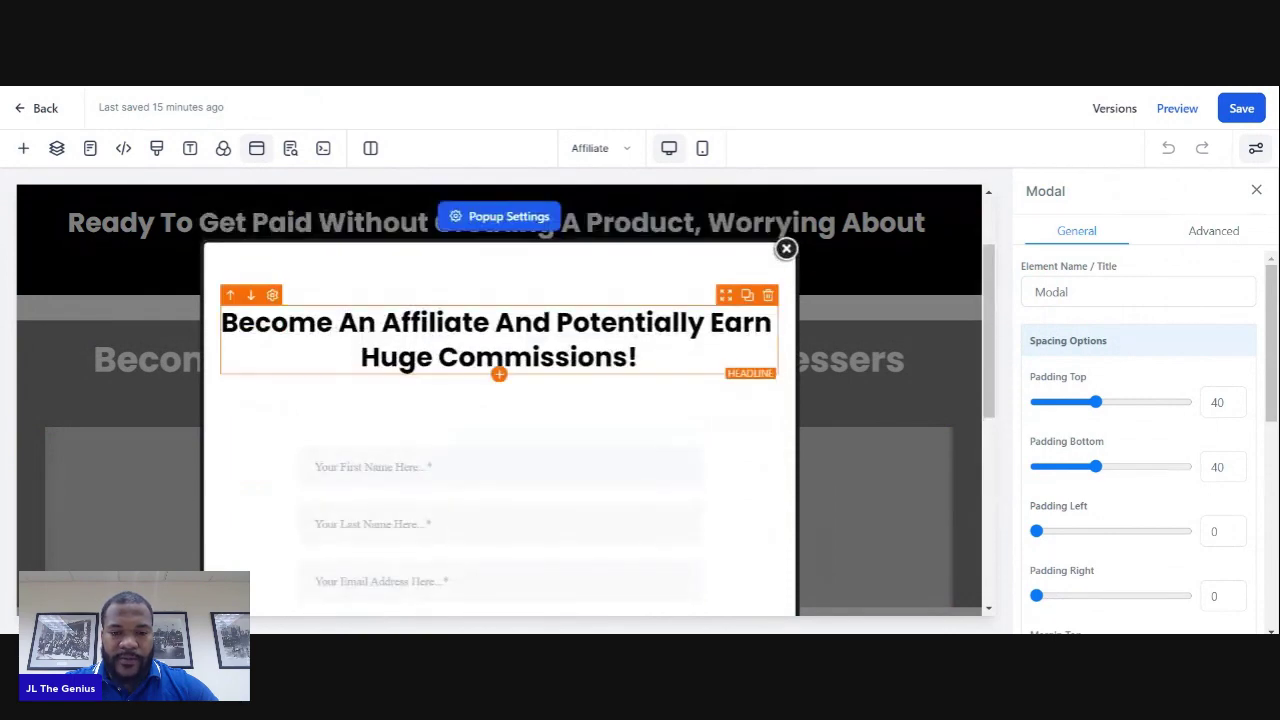
Look through the elements that can be added below the popup headline, recheck the embedded form, and leave the page editor.
{"action": "left_click", "coordinate": [500, 372]}
{"action": "left_click", "coordinate": [23, 148]}
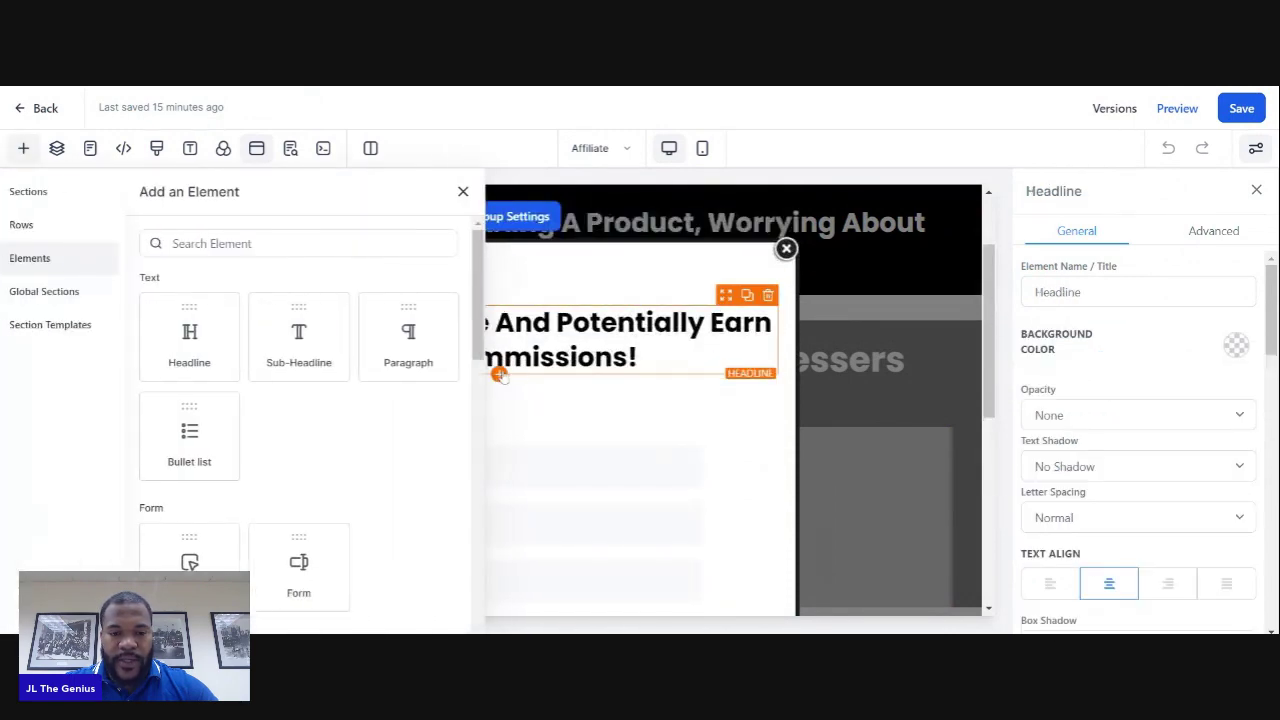
{"action": "scroll", "coordinate": [264, 476], "scroll_direction": "down", "scroll_amount": 3}
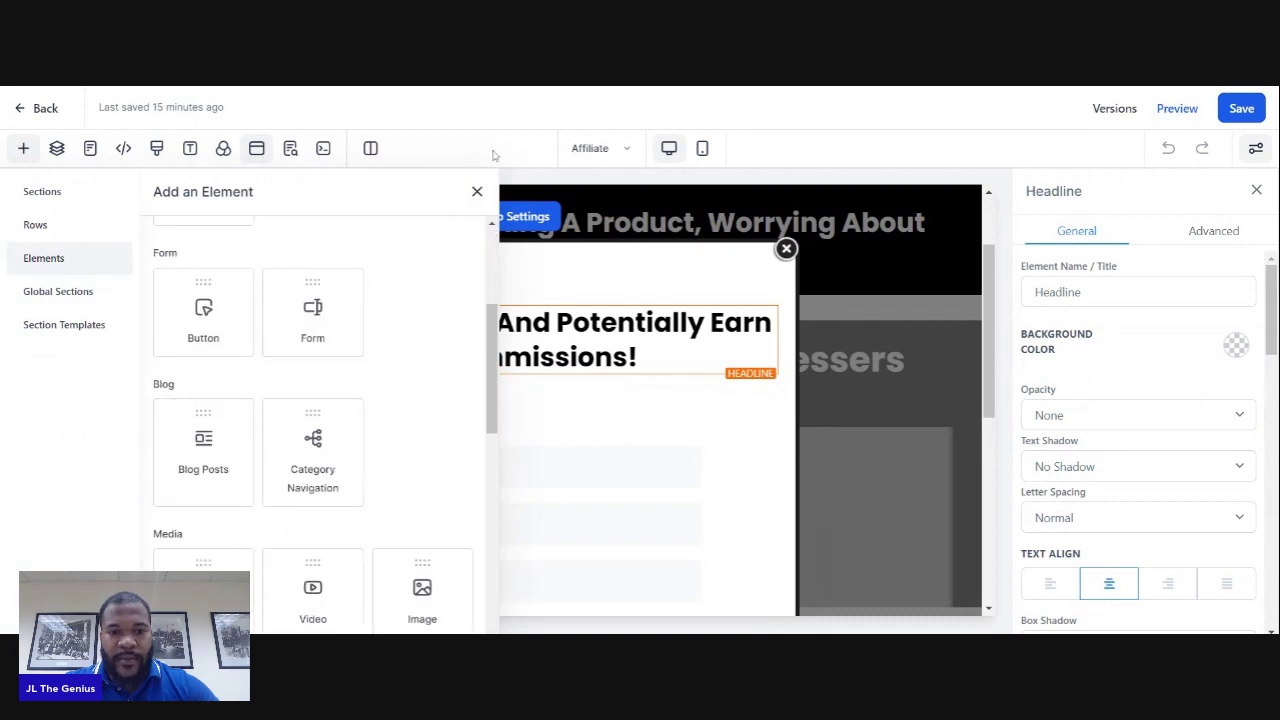
{"action": "left_click", "coordinate": [477, 192]}
{"action": "scroll", "coordinate": [537, 477], "scroll_direction": "down", "scroll_amount": 5}
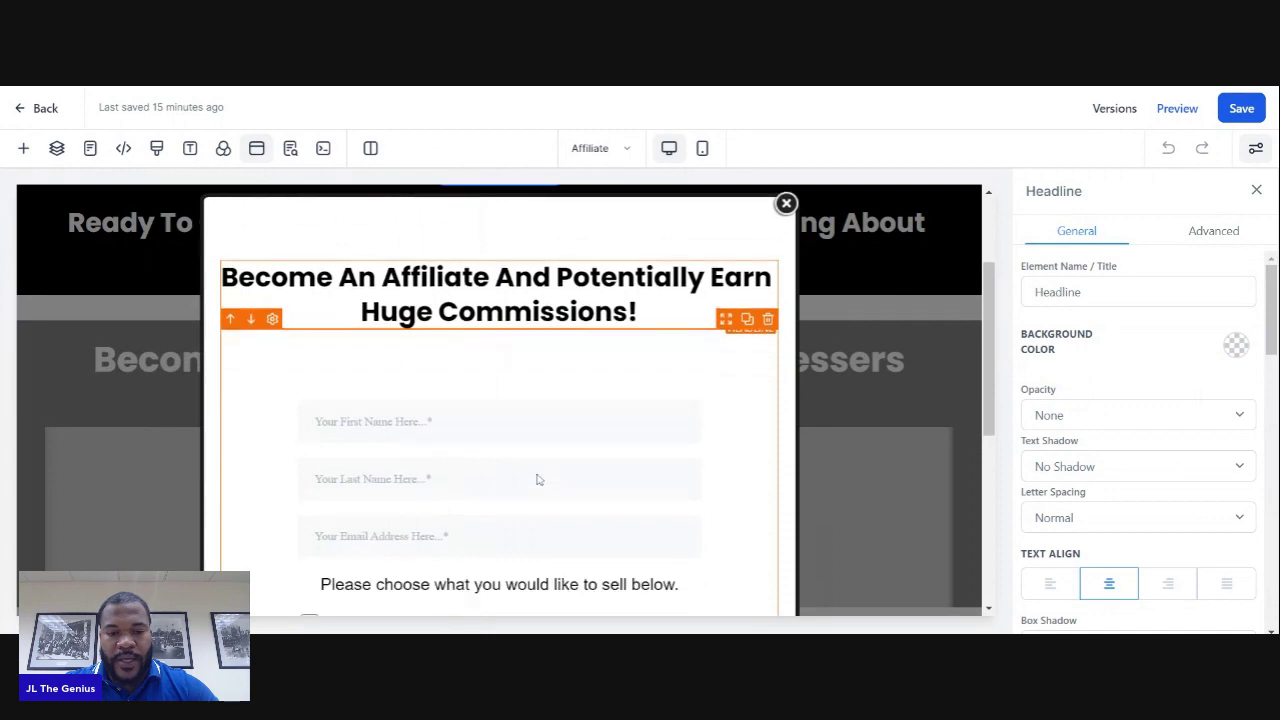
{"action": "scroll", "coordinate": [537, 479], "scroll_direction": "up", "scroll_amount": 5}
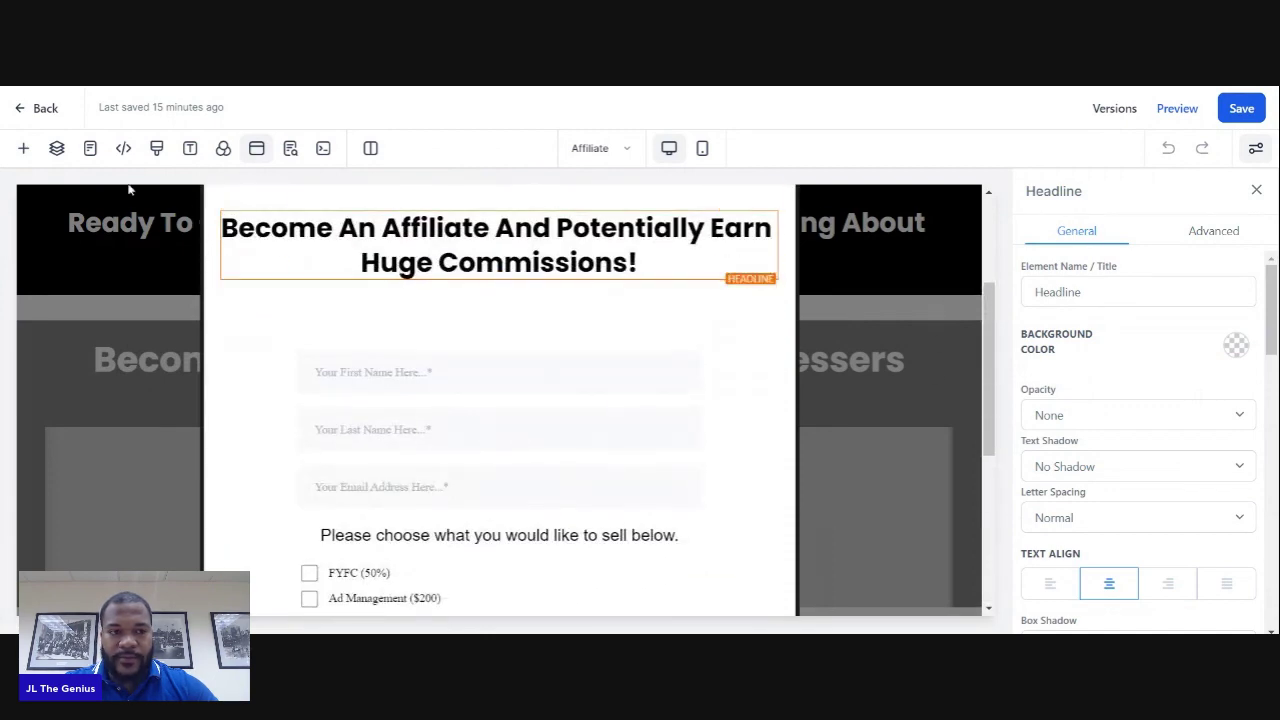
{"action": "left_click", "coordinate": [40, 108]}
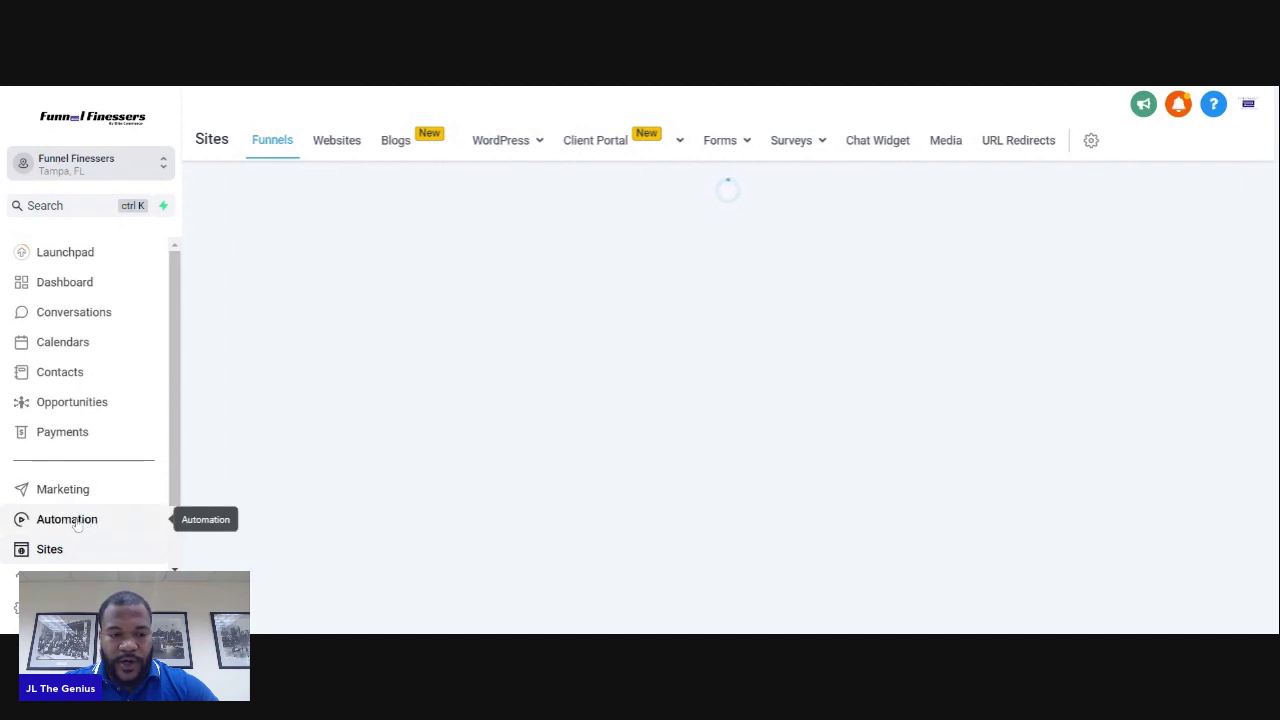
Go to the automation workflows, view the Affiliate Onboard workflow in the Affiliates folder, and return to that folder.
{"action": "left_click", "coordinate": [82, 519]}
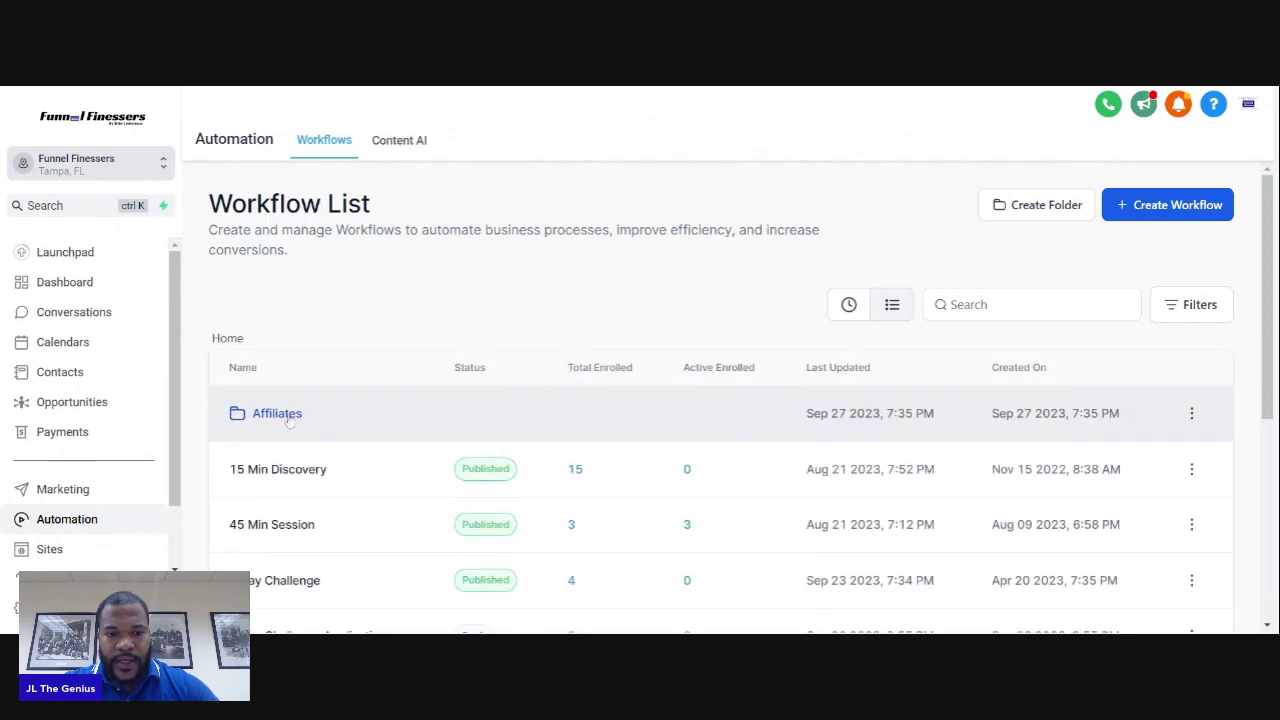
{"action": "left_click", "coordinate": [288, 416]}
{"action": "left_click", "coordinate": [298, 419]}
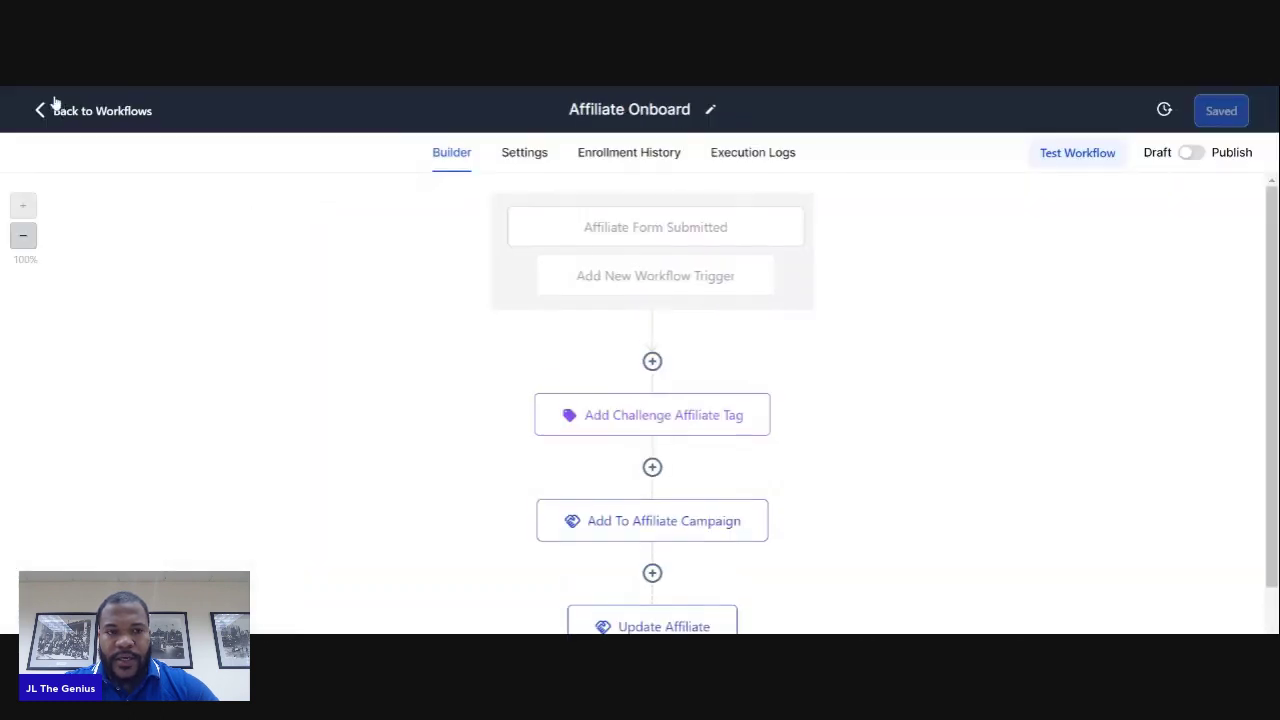
{"action": "left_click", "coordinate": [60, 111]}
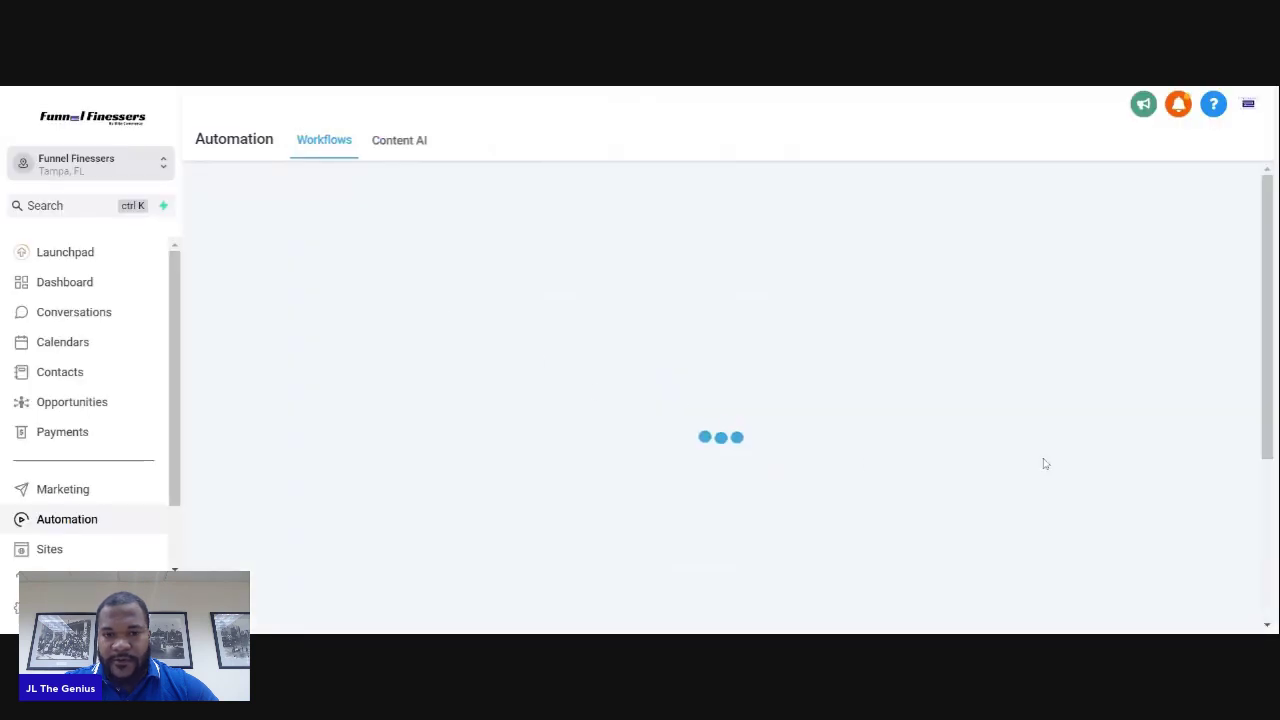
Duplicate the Affiliate Onboard workflow under the name Challenge Snapshot Affiliate.
{"action": "left_click", "coordinate": [1195, 413]}
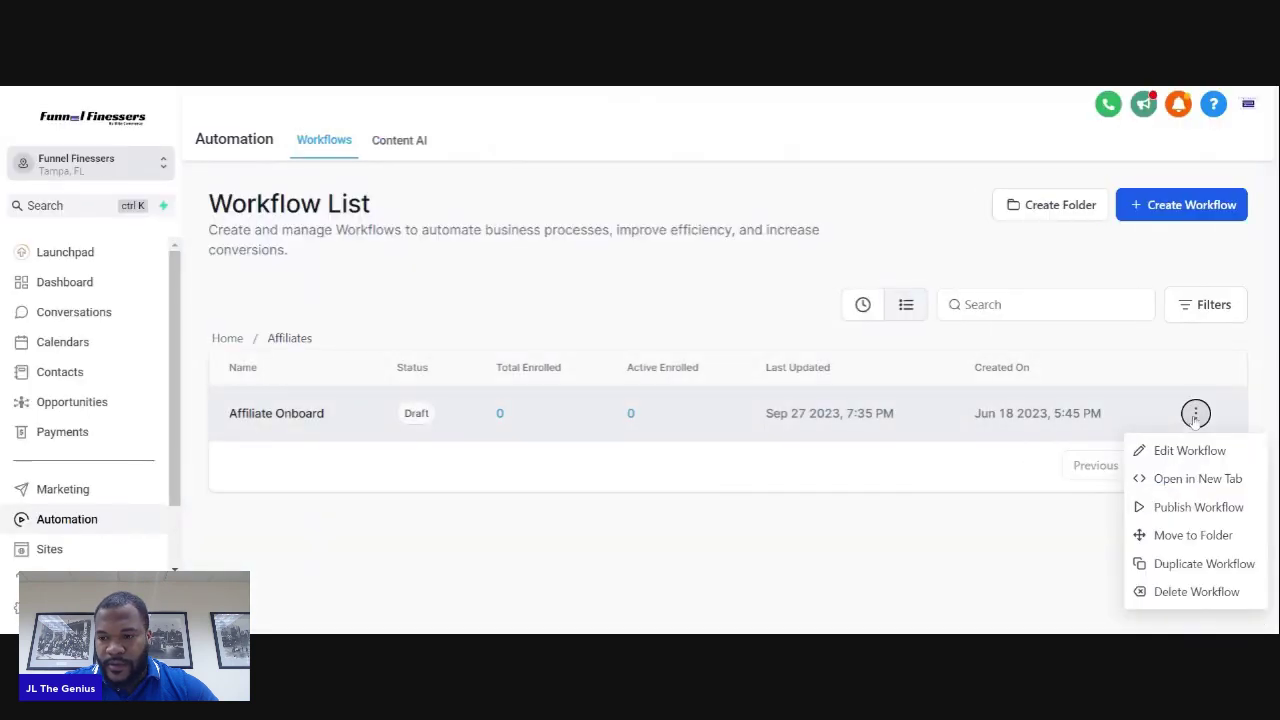
{"action": "left_click", "coordinate": [1168, 564]}
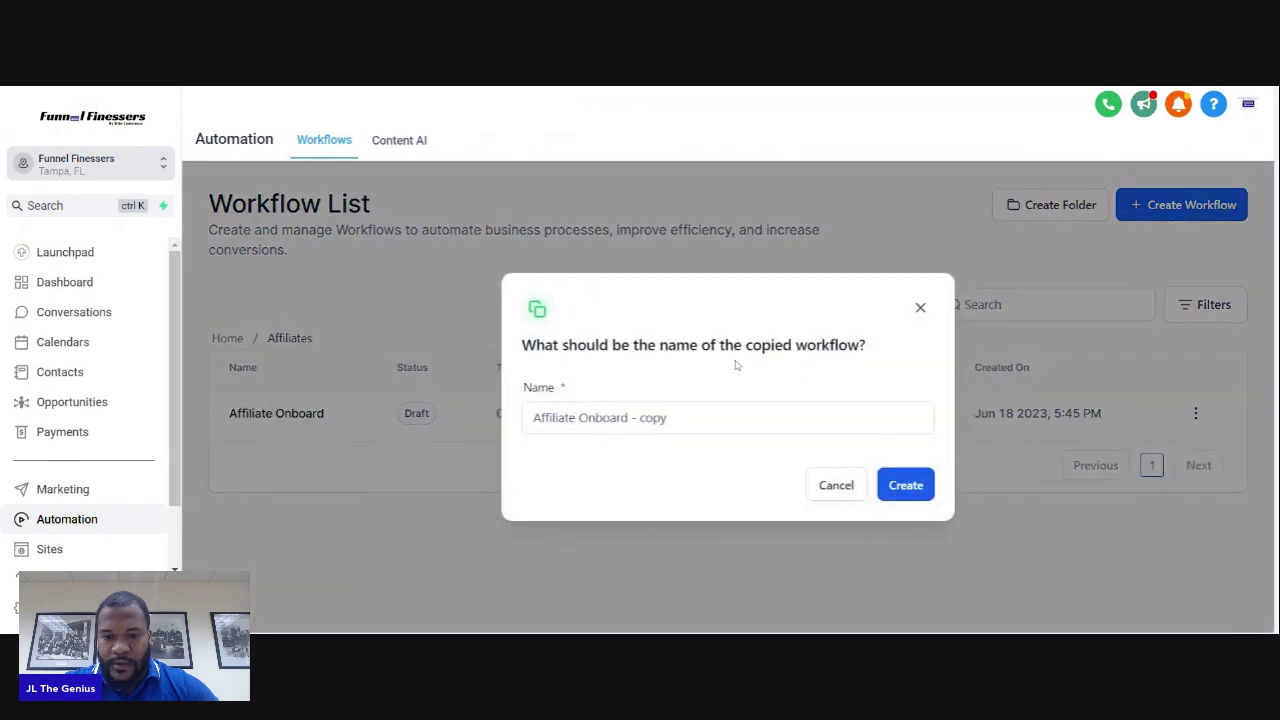
{"action": "left_click", "coordinate": [693, 405]}
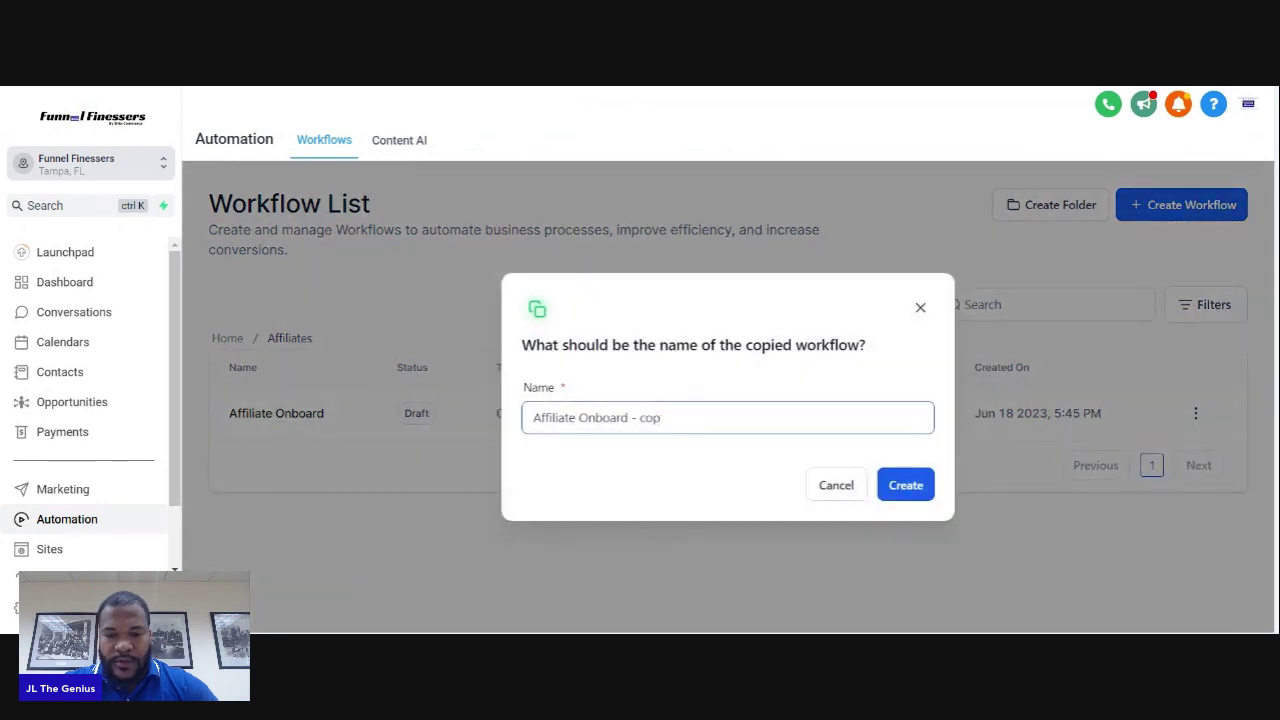
{"action": "key", "text": "BackSpace"}
{"action": "key", "text": "BackSpace"}
{"action": "key", "text": "BackSpace"}
{"action": "key", "text": "BackSpace"}
{"action": "key", "text": "BackSpace"}
{"action": "key", "text": "BackSpace"}
{"action": "key", "text": "BackSpace"}
{"action": "key", "text": "BackSpace"}
{"action": "key", "text": "BackSpace"}
{"action": "key", "text": "BackSpace"}
{"action": "key", "text": "BackSpace"}
{"action": "key", "text": "BackSpace"}
{"action": "key", "text": "BackSpace"}
{"action": "key", "text": "BackSpace"}
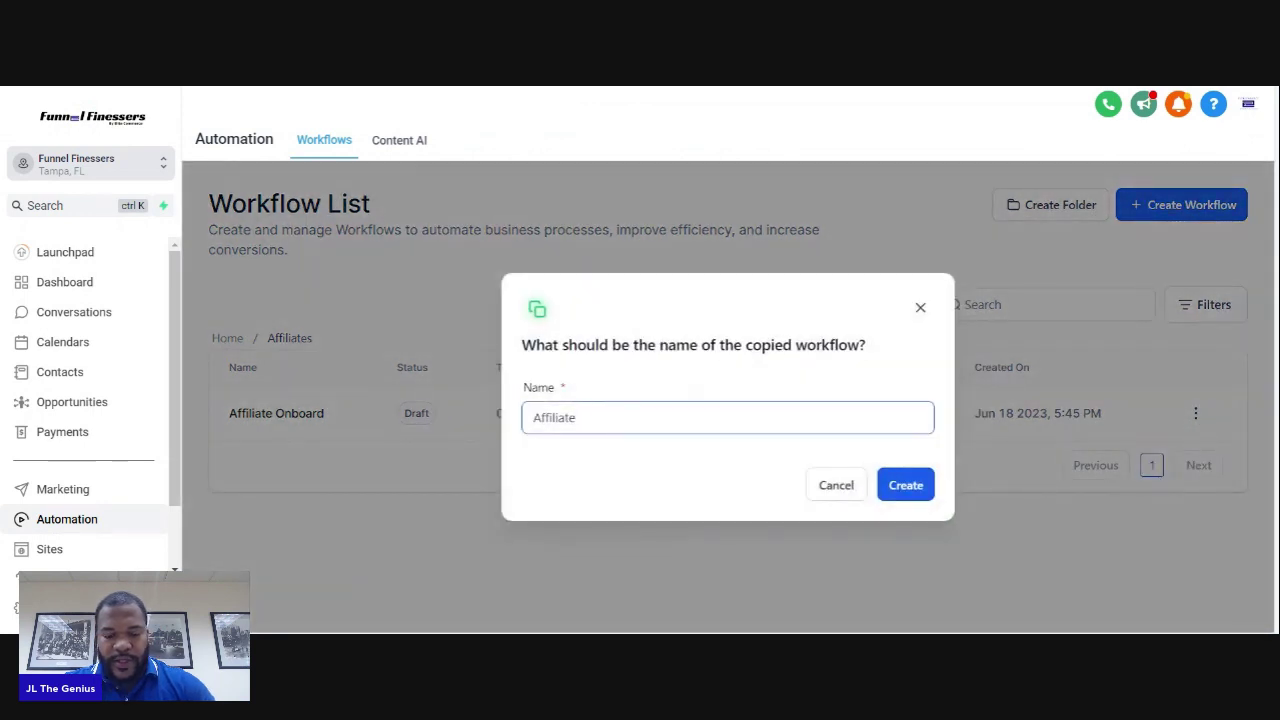
{"action": "type", "text": "Challeng"}
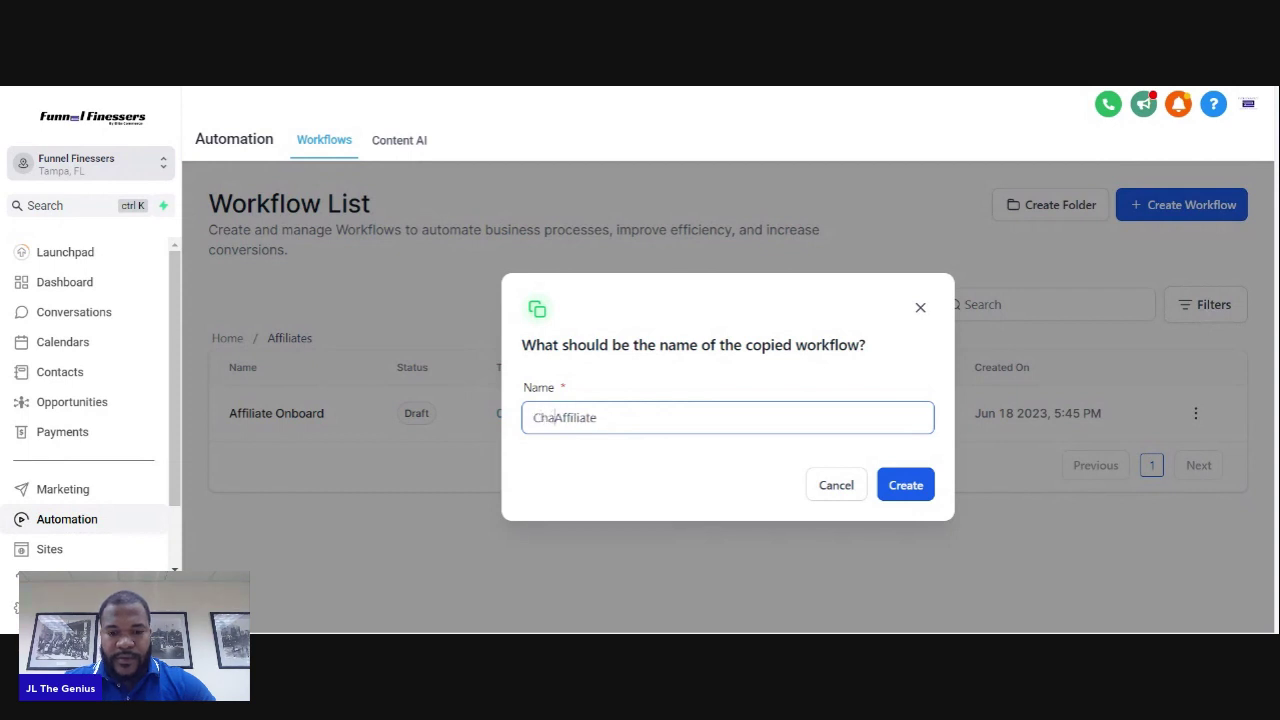
{"action": "type", "text": "e Snapshot"}
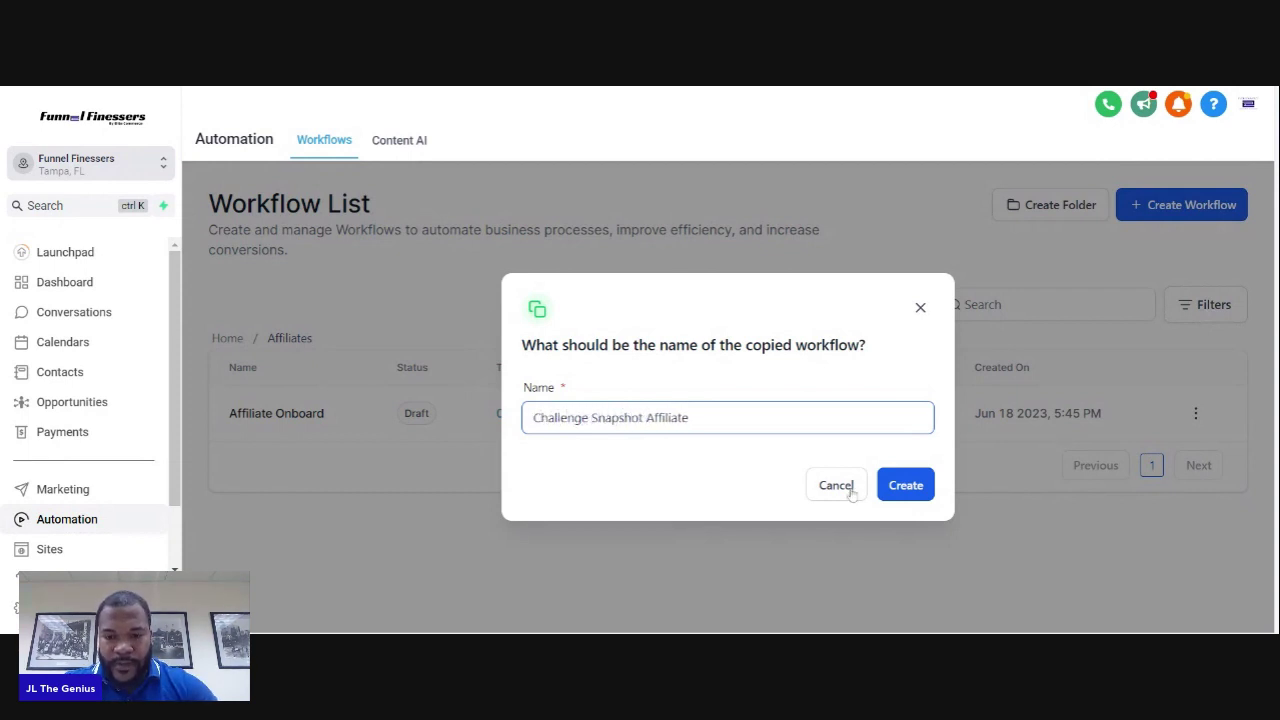
{"action": "left_click", "coordinate": [918, 489]}
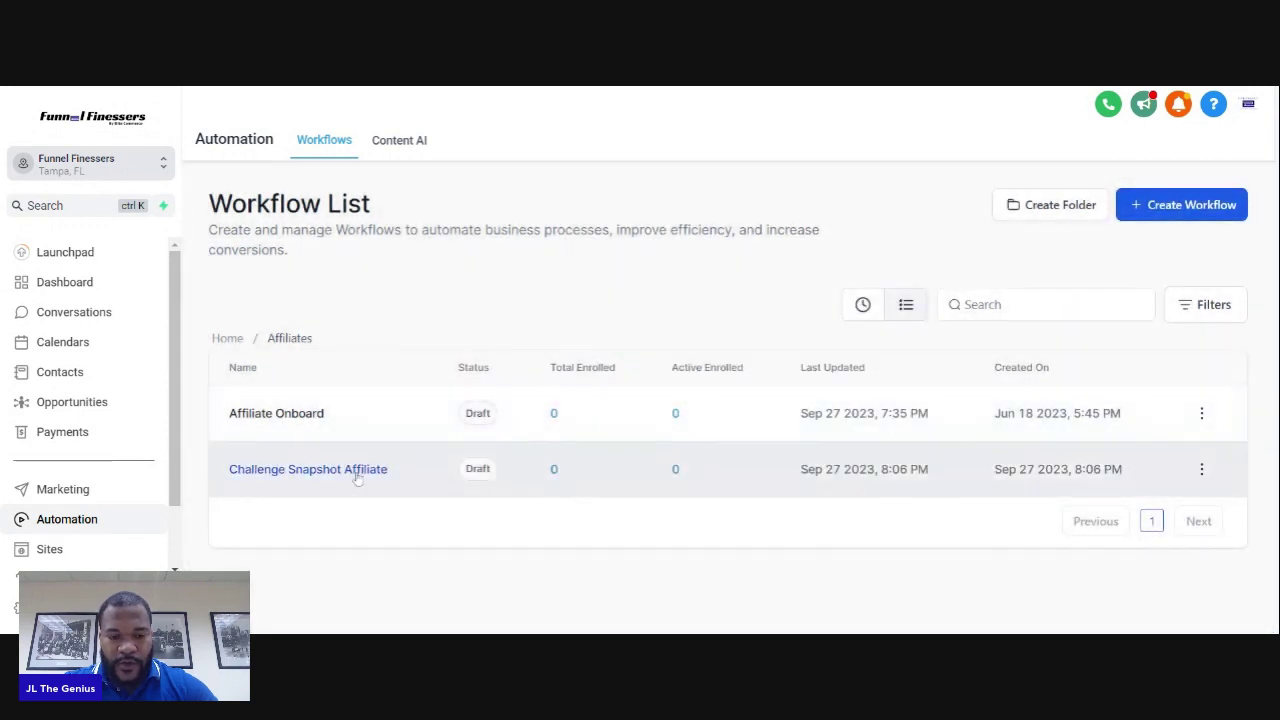
Open the Affiliate Form Submitted trigger of the Challenge Snapshot Affiliate workflow and check its trigger type and name.
{"action": "left_click", "coordinate": [362, 471]}
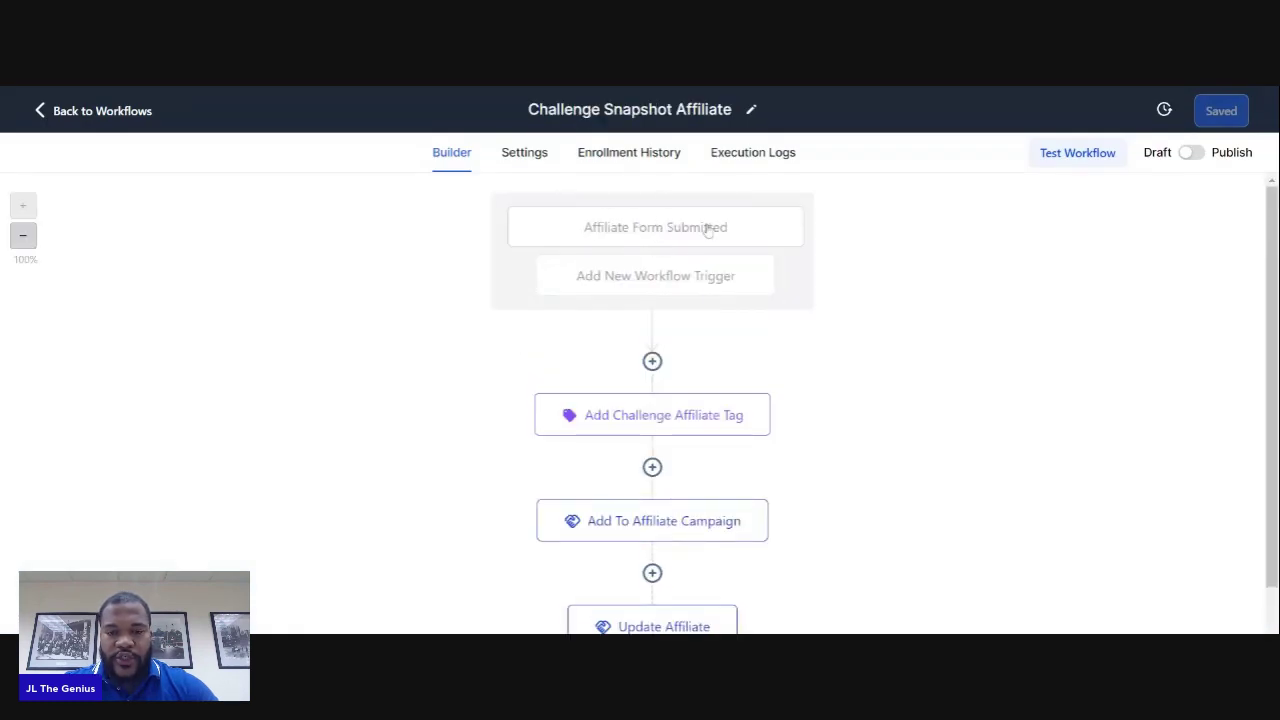
{"action": "left_click", "coordinate": [707, 230]}
{"action": "left_click", "coordinate": [787, 246]}
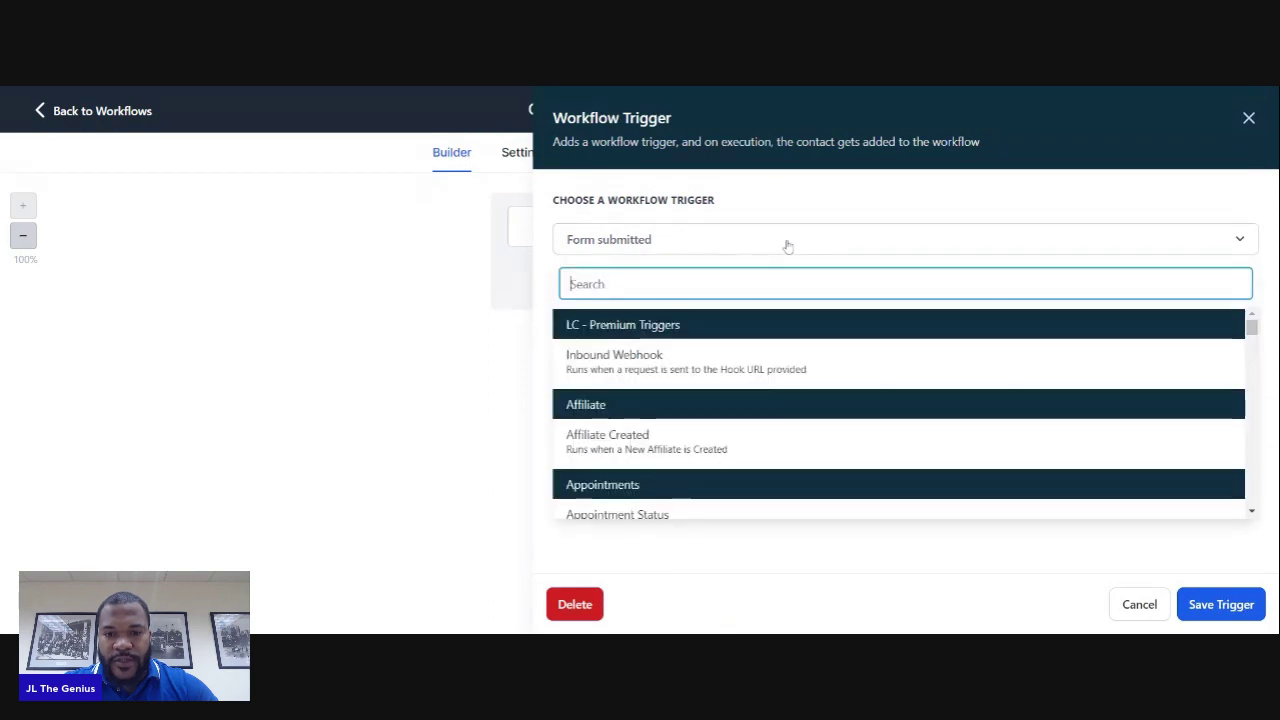
{"action": "left_click", "coordinate": [650, 242]}
{"action": "left_click", "coordinate": [689, 320]}
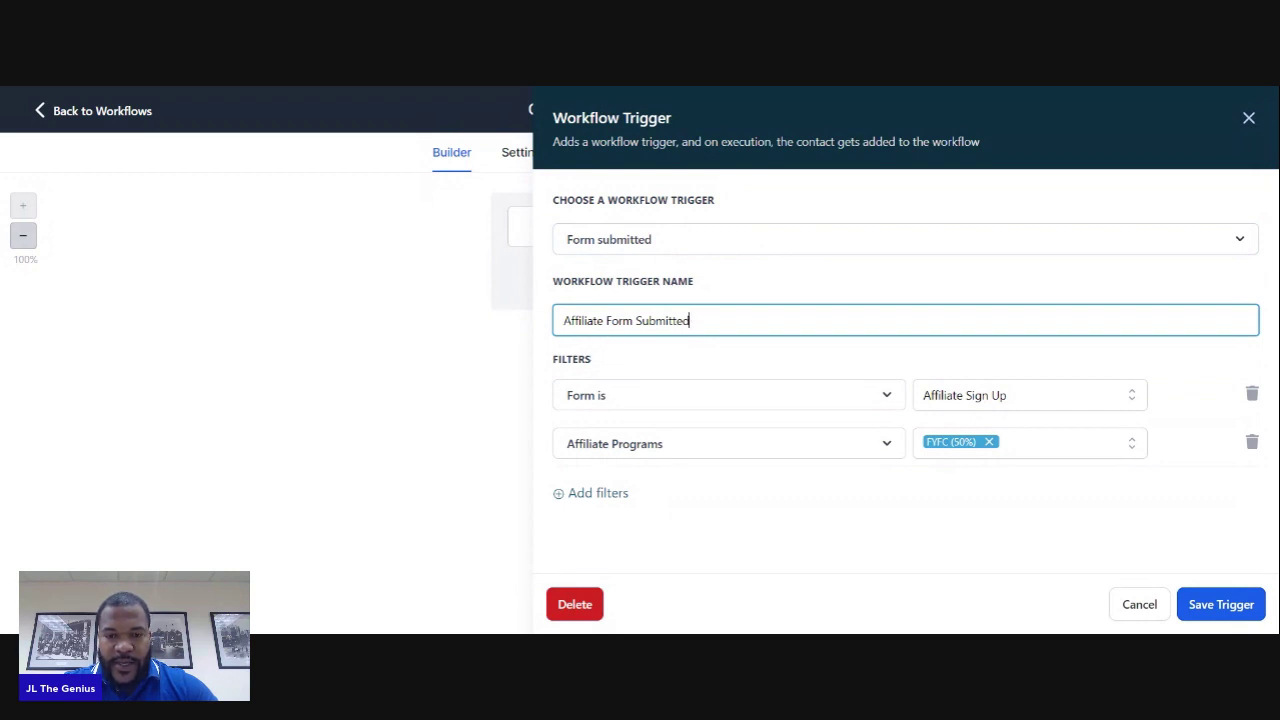
{"action": "mouse_move", "coordinate": [605, 320]}
{"action": "left_mouse_down"}
{"action": "mouse_move", "coordinate": [563, 320]}
{"action": "mouse_move", "coordinate": [622, 320]}
{"action": "left_mouse_up"}
{"action": "left_click", "coordinate": [586, 320]}
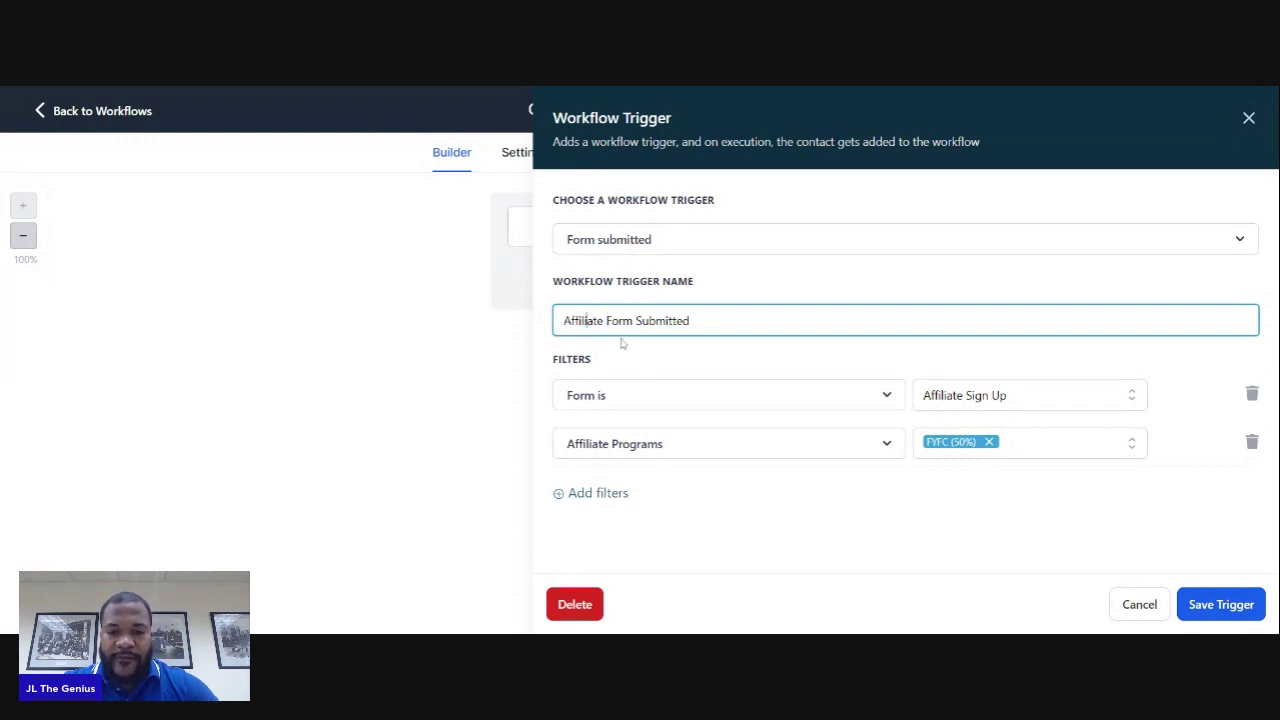
Look through the available fields and forms for the trigger's form filter and the field choices for its Affiliate Programs filter.
{"action": "left_click", "coordinate": [801, 398]}
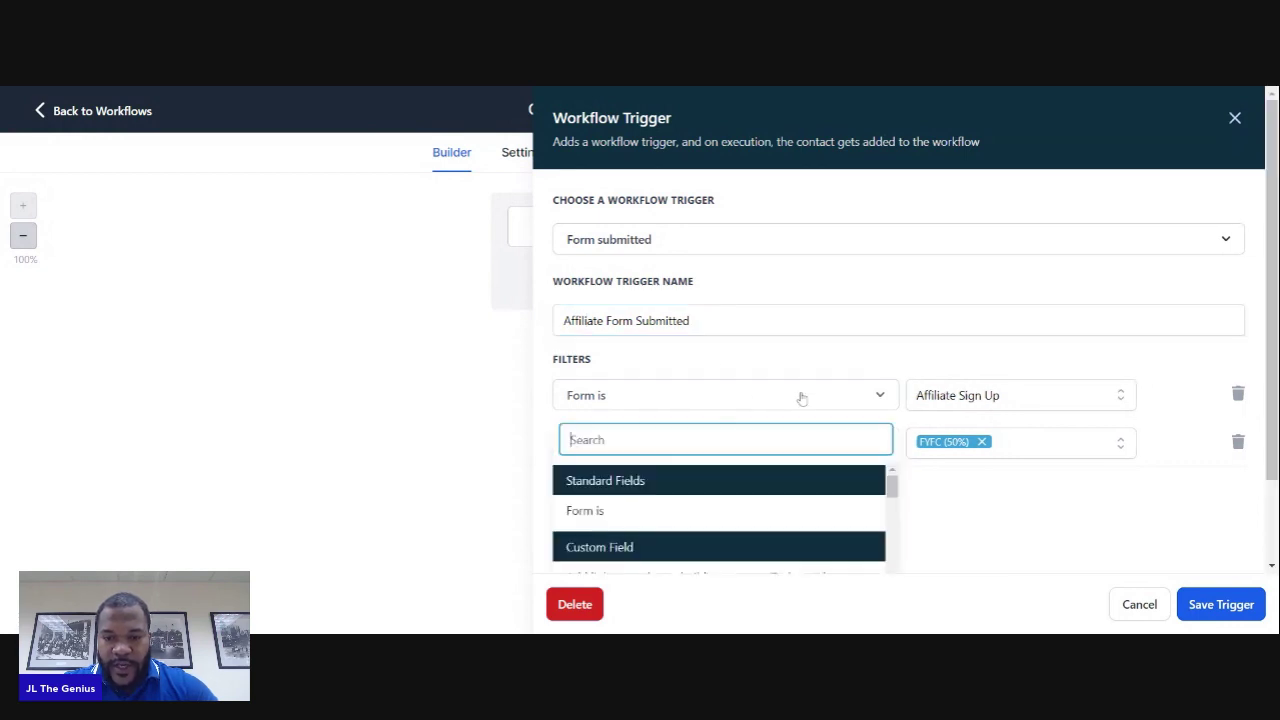
{"action": "left_click", "coordinate": [815, 383]}
{"action": "left_click", "coordinate": [1008, 399]}
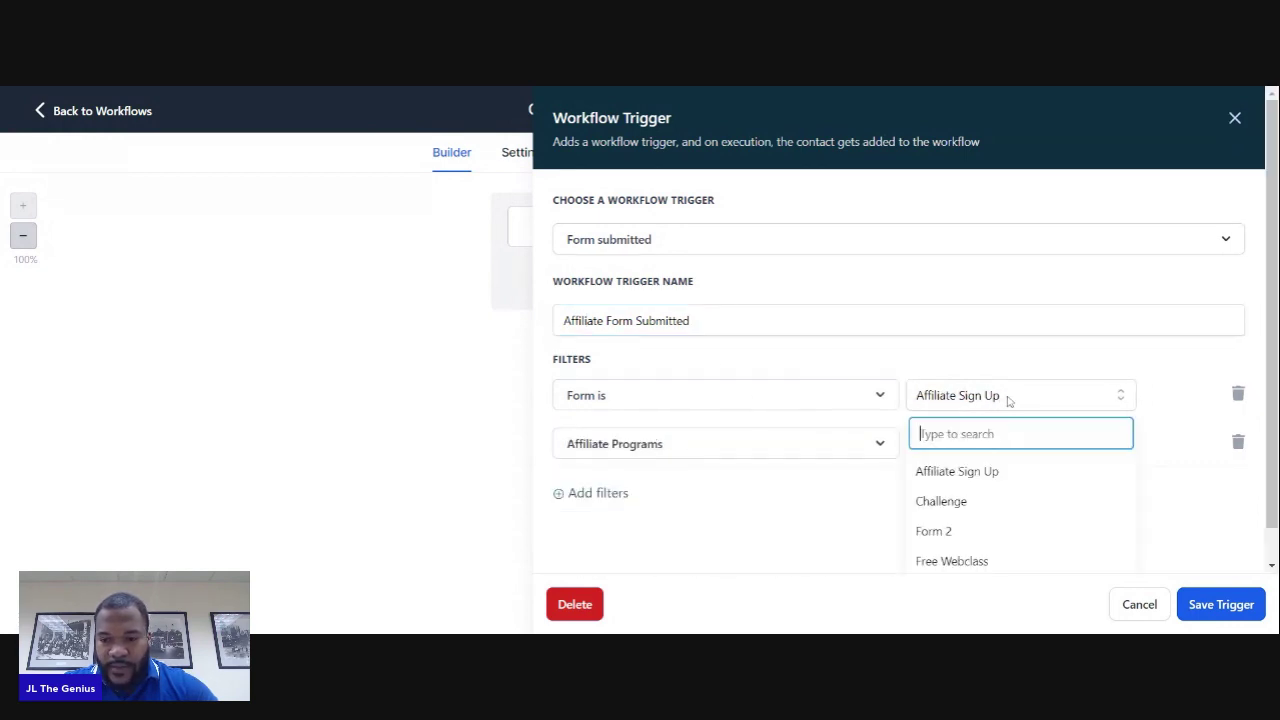
{"action": "scroll", "coordinate": [1000, 509], "scroll_direction": "down", "scroll_amount": 1}
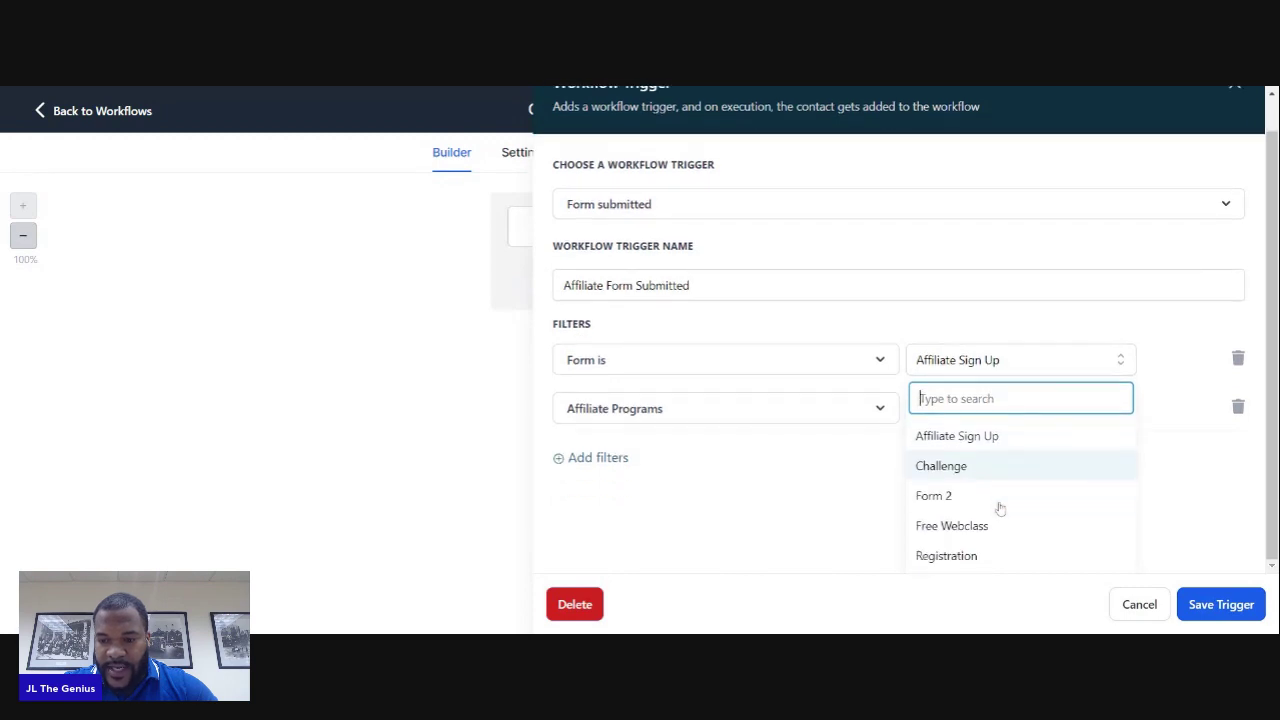
{"action": "left_click", "coordinate": [983, 325]}
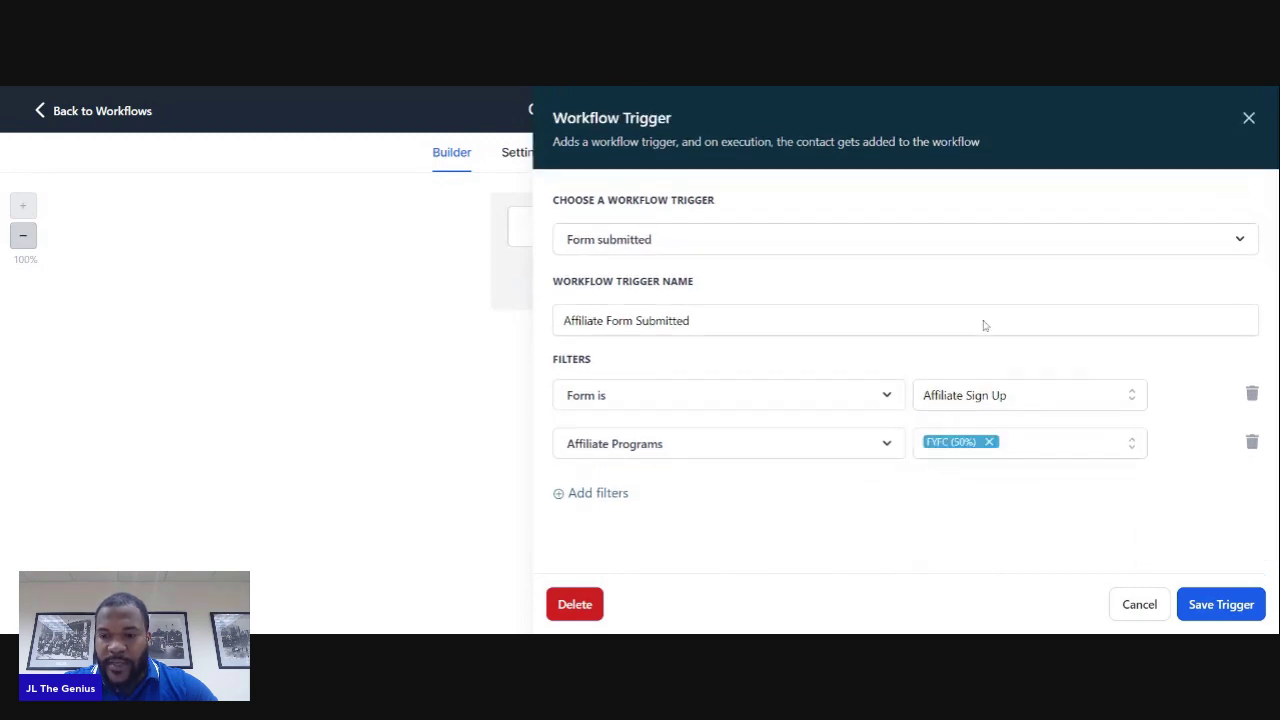
{"action": "left_click", "coordinate": [814, 446]}
{"action": "scroll", "coordinate": [770, 478], "scroll_direction": "down", "scroll_amount": 2}
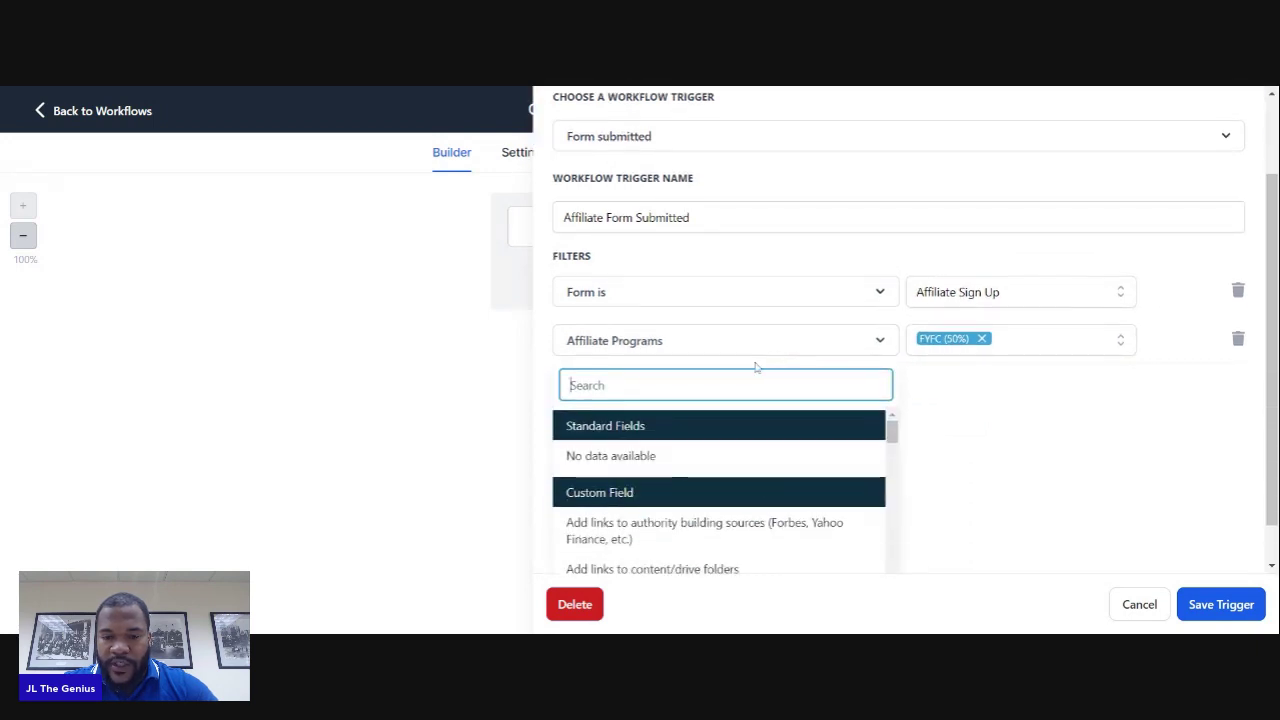
{"action": "left_click", "coordinate": [926, 381]}
{"action": "left_click", "coordinate": [820, 444]}
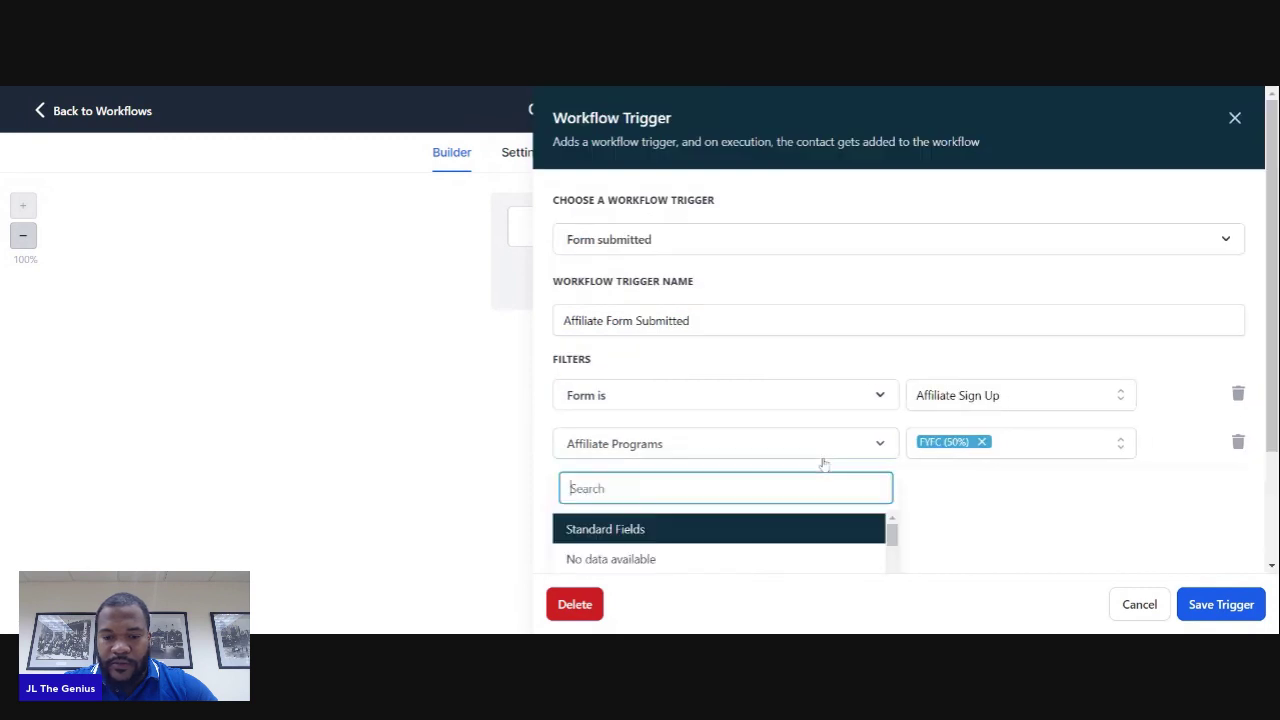
{"action": "scroll", "coordinate": [697, 528], "scroll_direction": "down", "scroll_amount": 5}
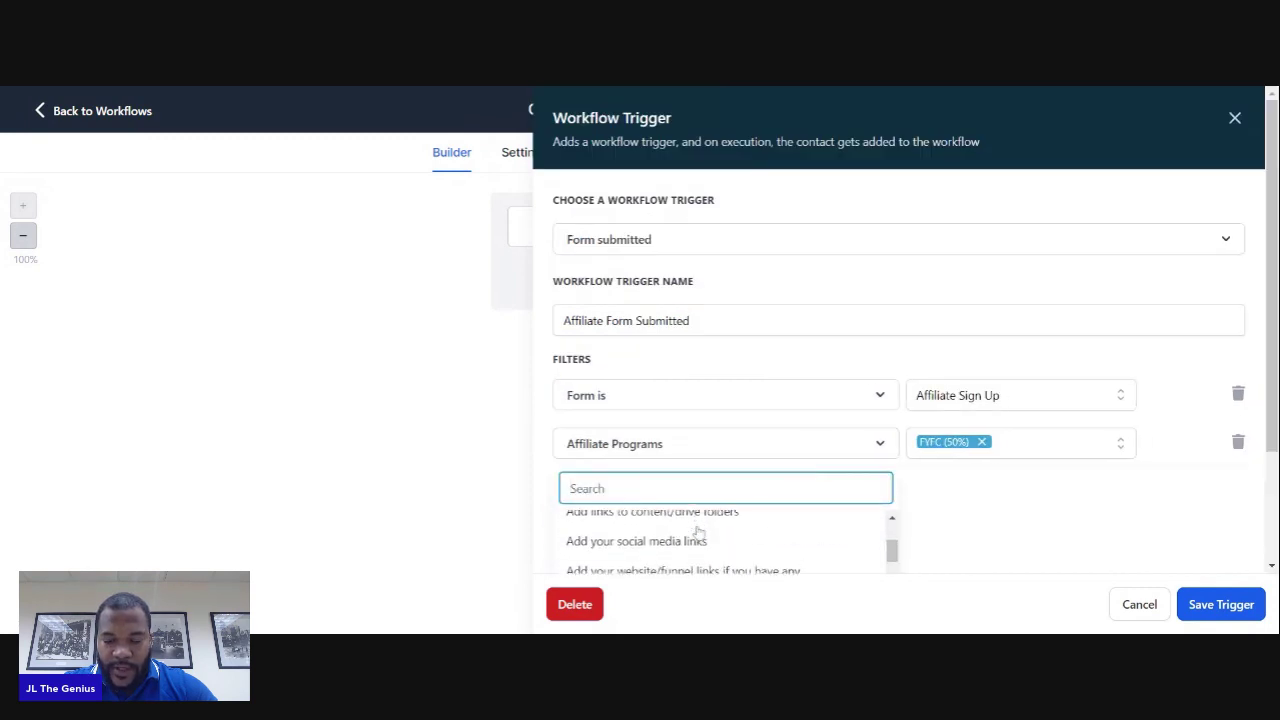
{"action": "scroll", "coordinate": [695, 531], "scroll_direction": "down", "scroll_amount": 2}
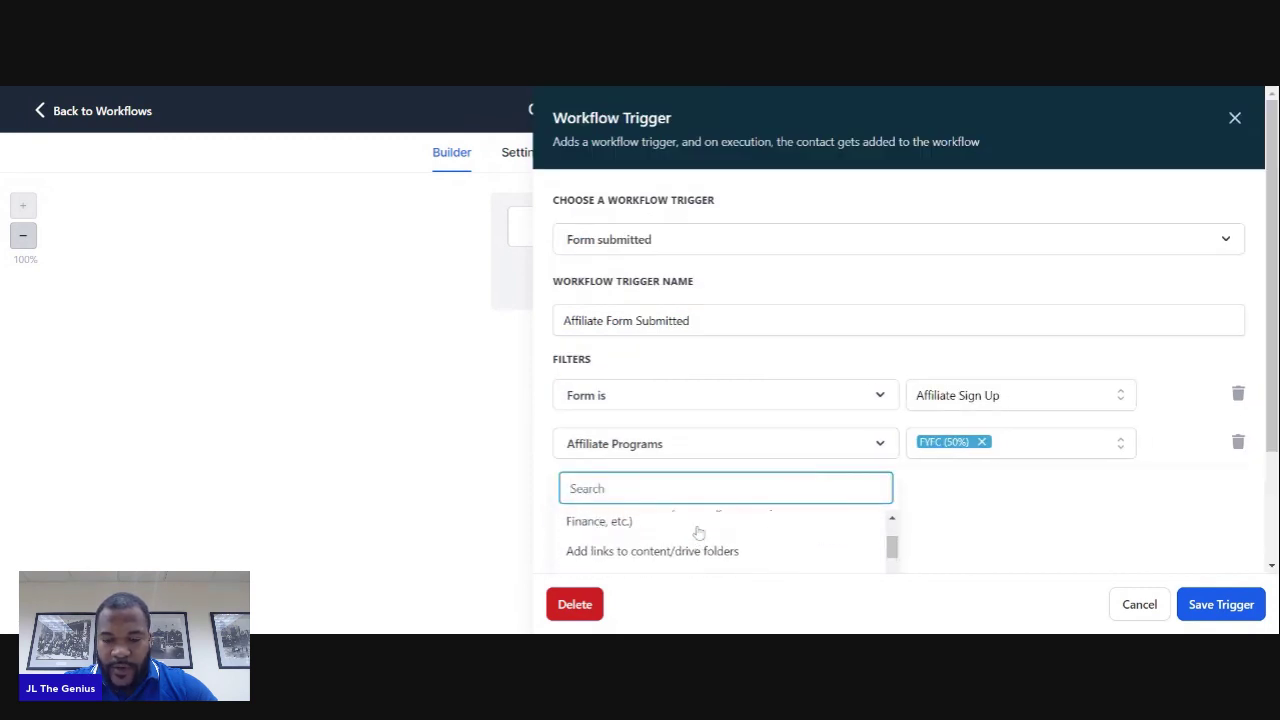
{"action": "left_click", "coordinate": [983, 487]}
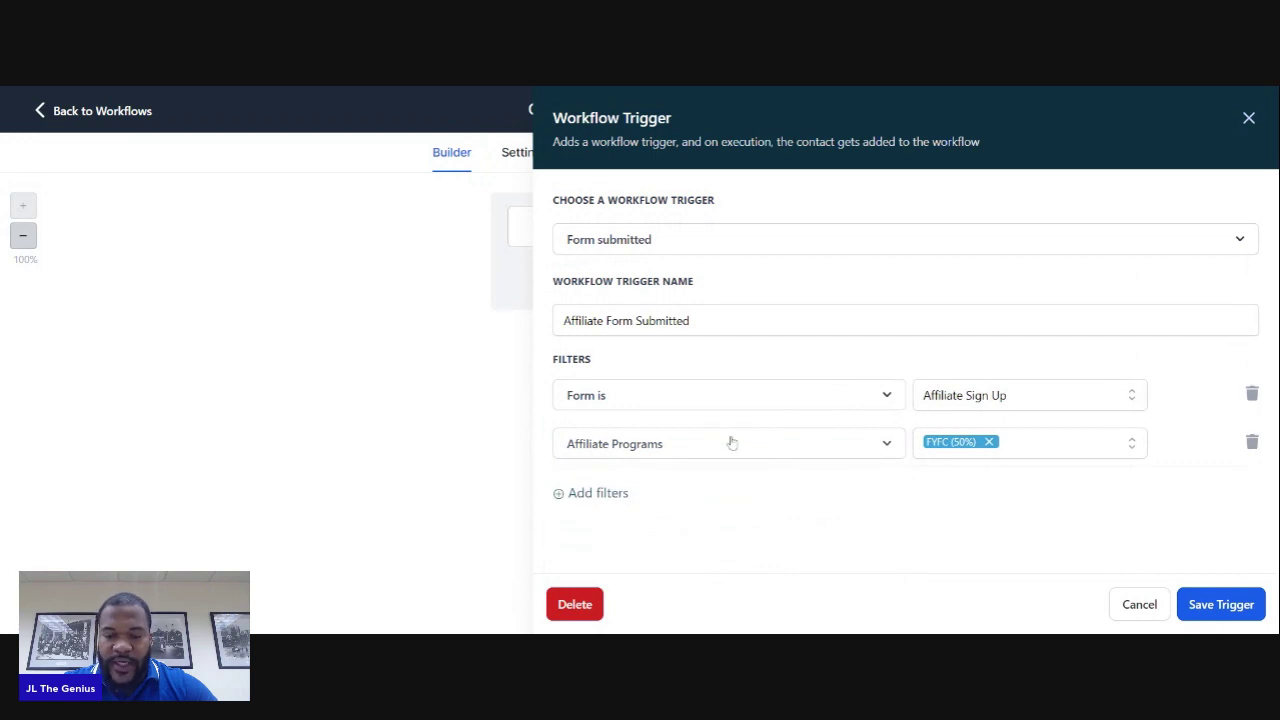
Set the trigger's Affiliate Programs filter to Challenge Template in place of FYFC (50%), and save the trigger.
{"action": "left_click", "coordinate": [1040, 453]}
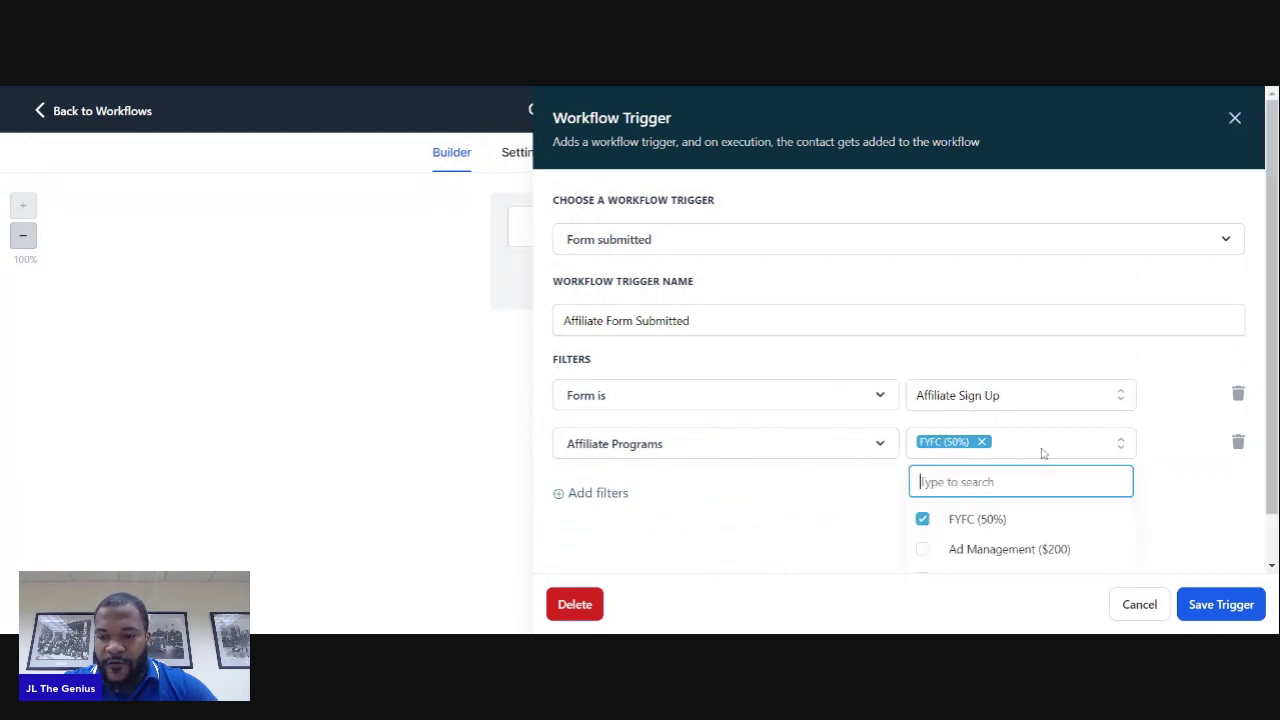
{"action": "scroll", "coordinate": [1006, 523], "scroll_direction": "down", "scroll_amount": 1}
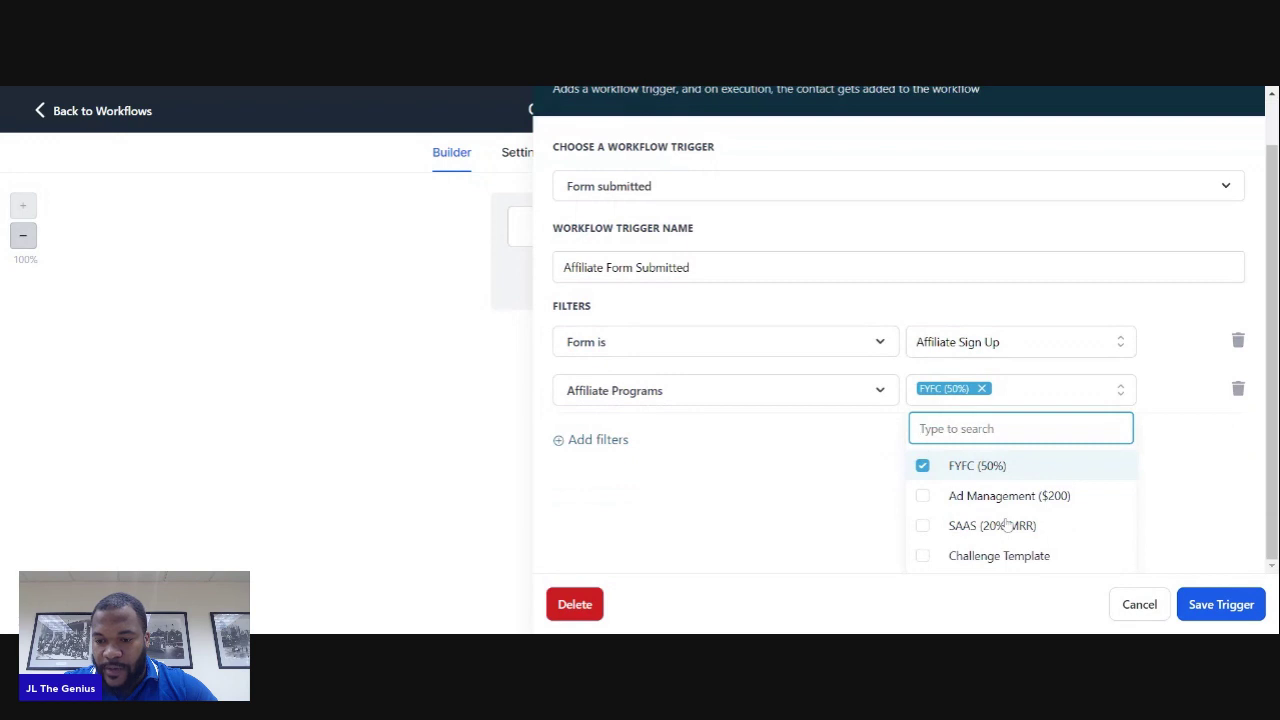
{"action": "left_click", "coordinate": [930, 561]}
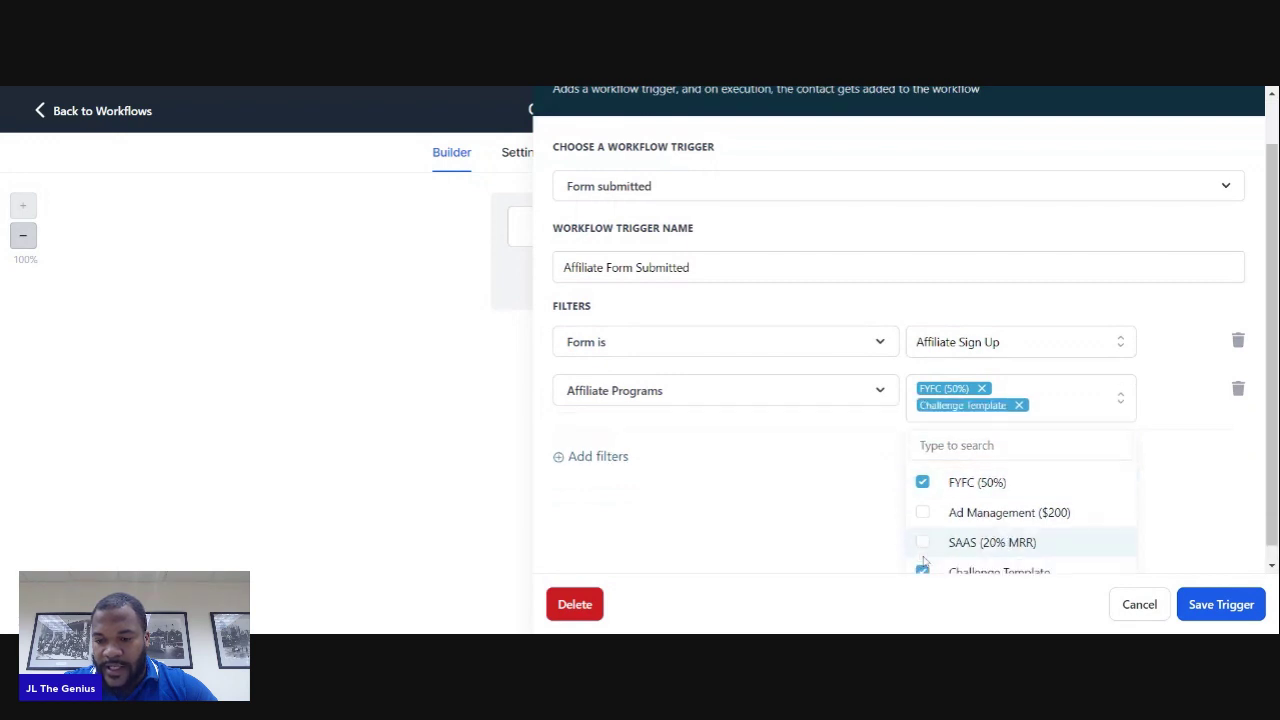
{"action": "left_click", "coordinate": [924, 482]}
{"action": "left_click", "coordinate": [1157, 500]}
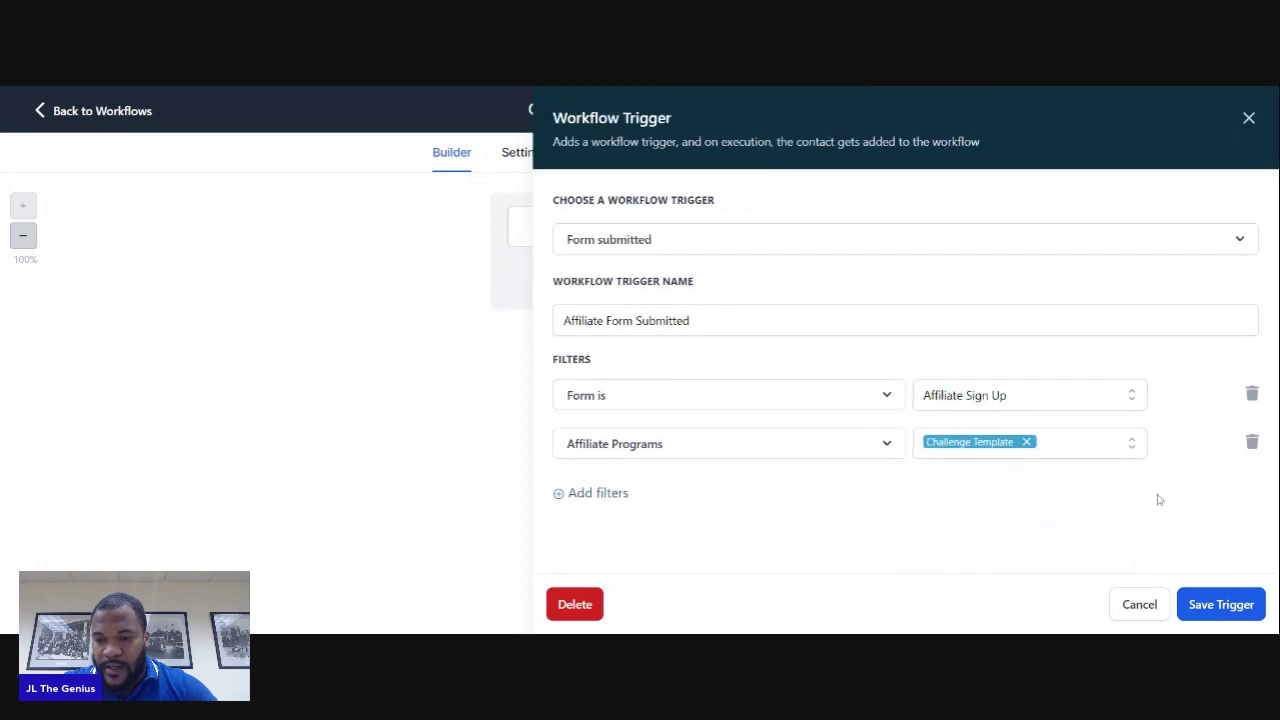
{"action": "left_click", "coordinate": [1243, 605]}
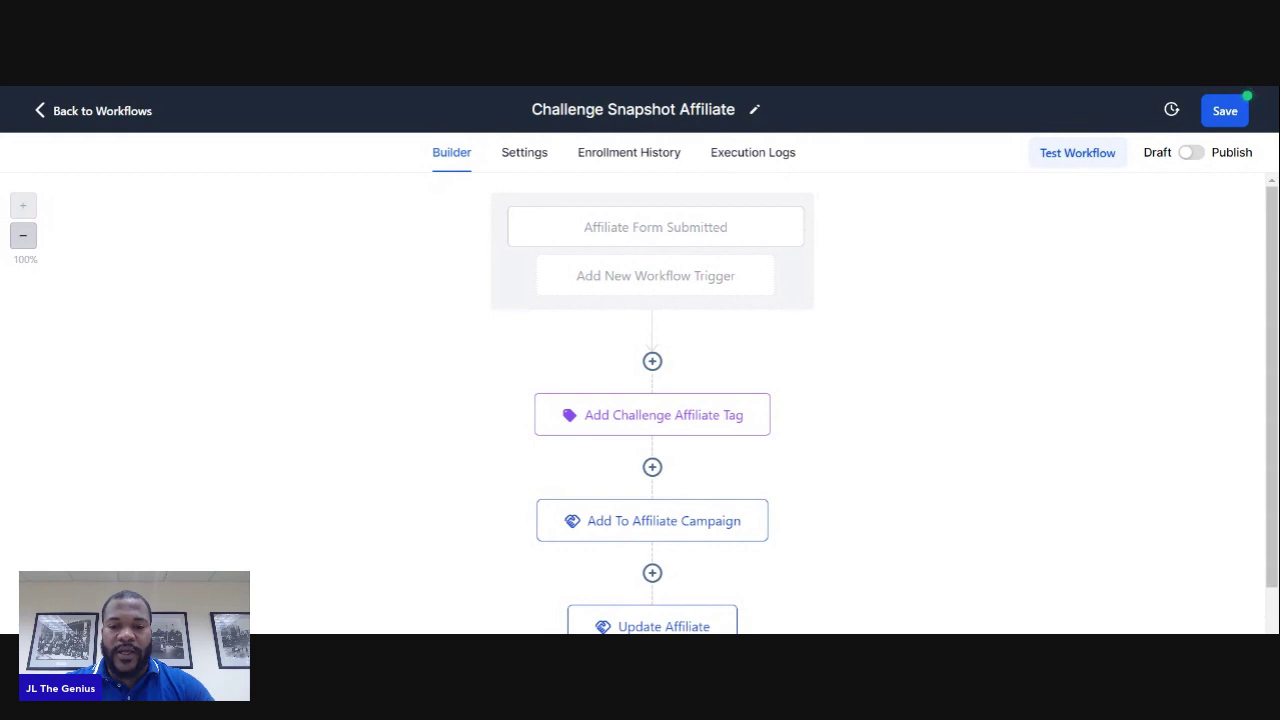
Check the Add Challenge Affiliate Tag action, and save the Add To Affiliate Campaign action with Challenge Snapshot as its campaign.
{"action": "left_click", "coordinate": [707, 434]}
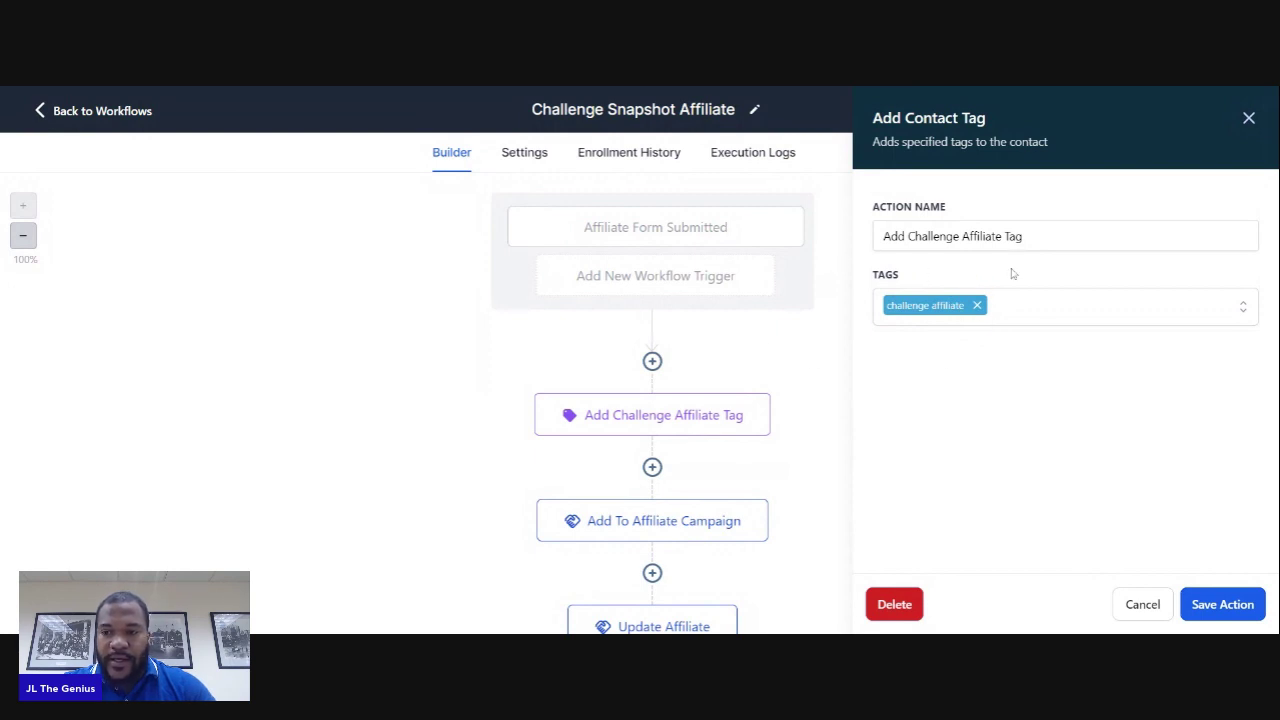
{"action": "left_click", "coordinate": [1249, 118]}
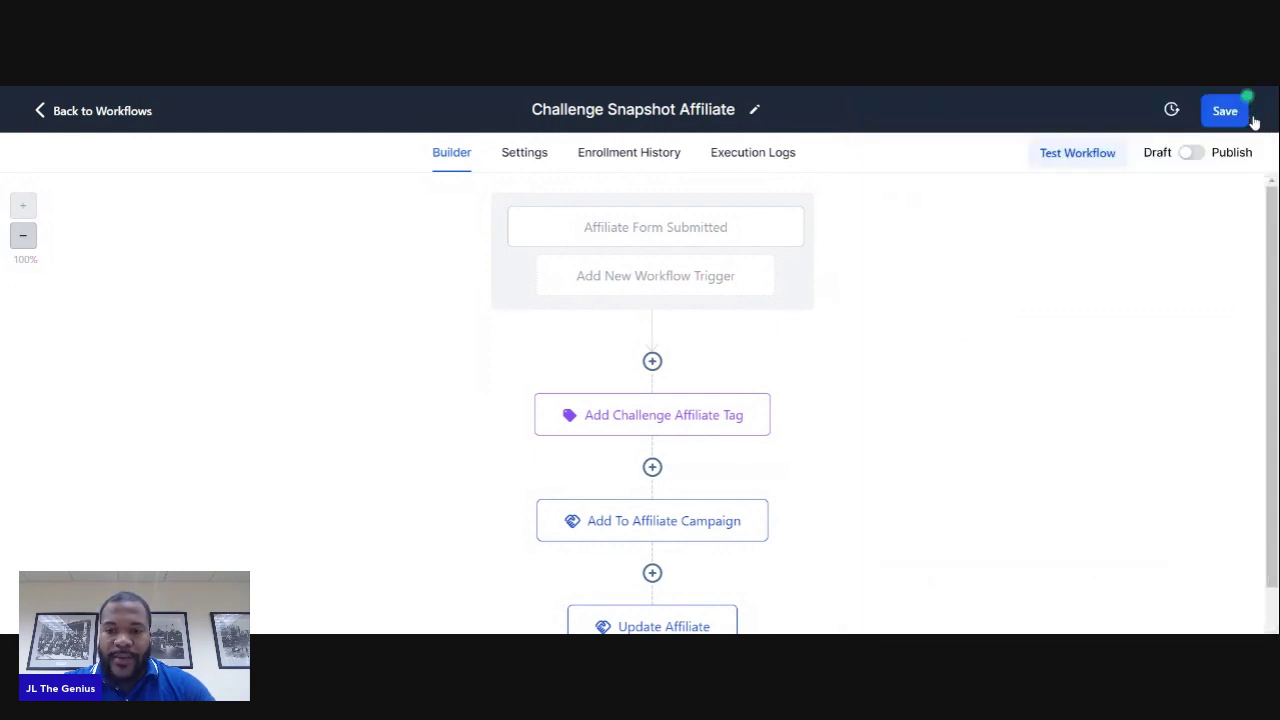
{"action": "left_click", "coordinate": [698, 527]}
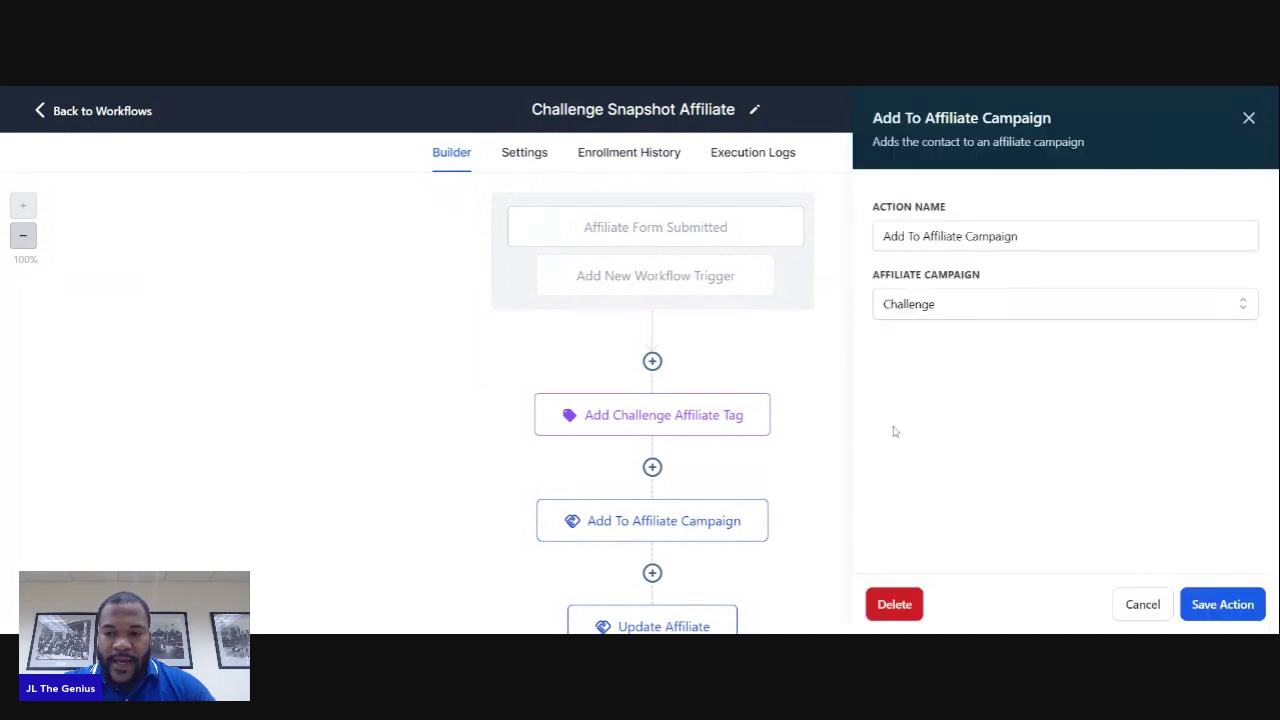
{"action": "left_click", "coordinate": [1012, 317]}
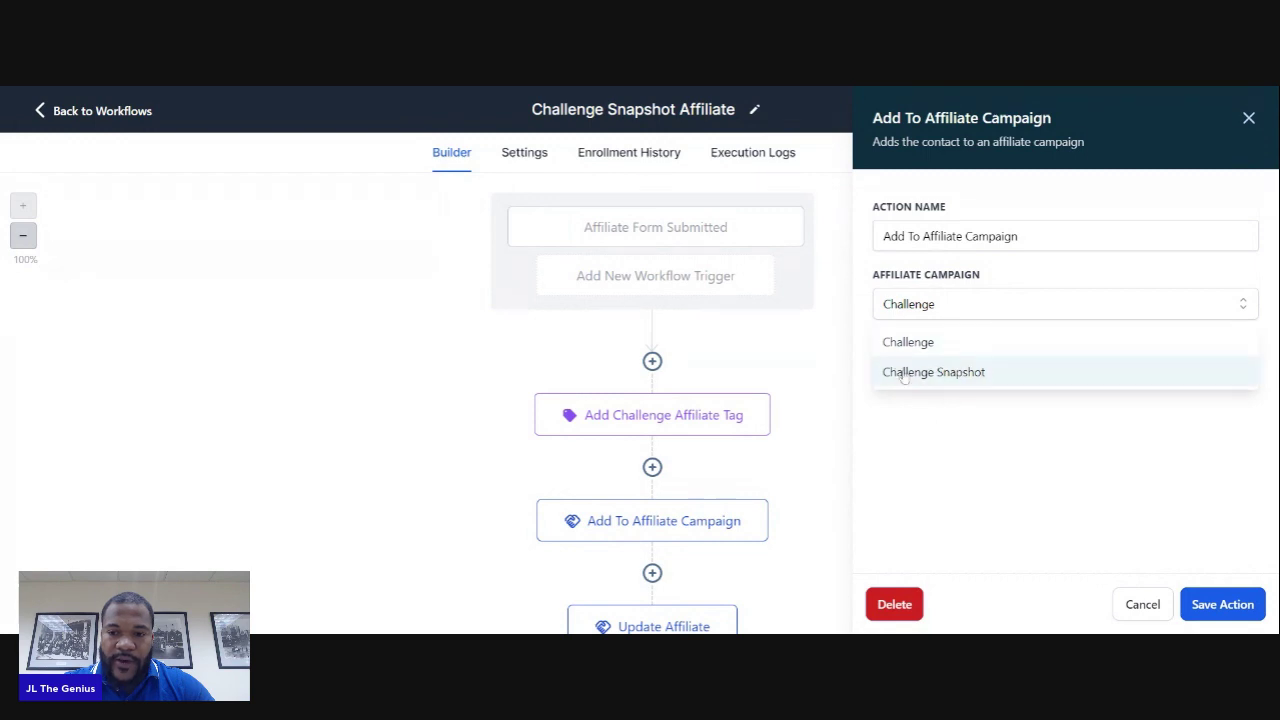
{"action": "left_click", "coordinate": [936, 372]}
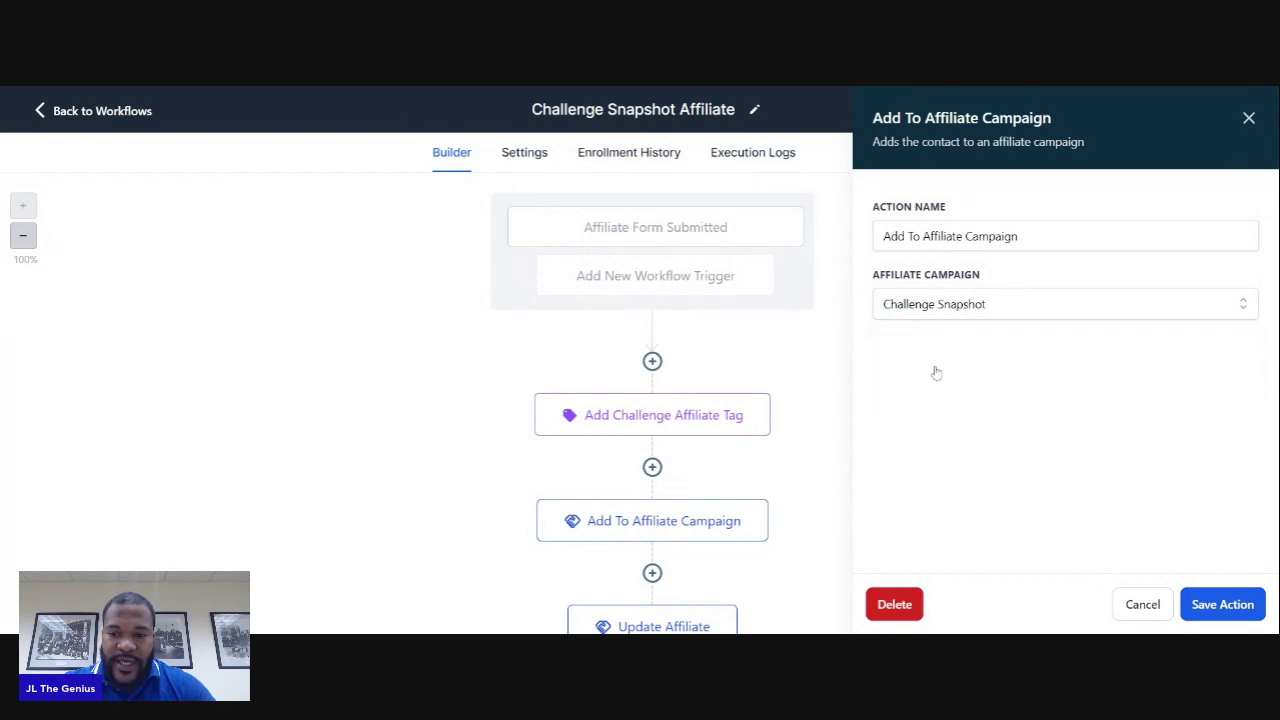
{"action": "left_click", "coordinate": [1228, 598]}
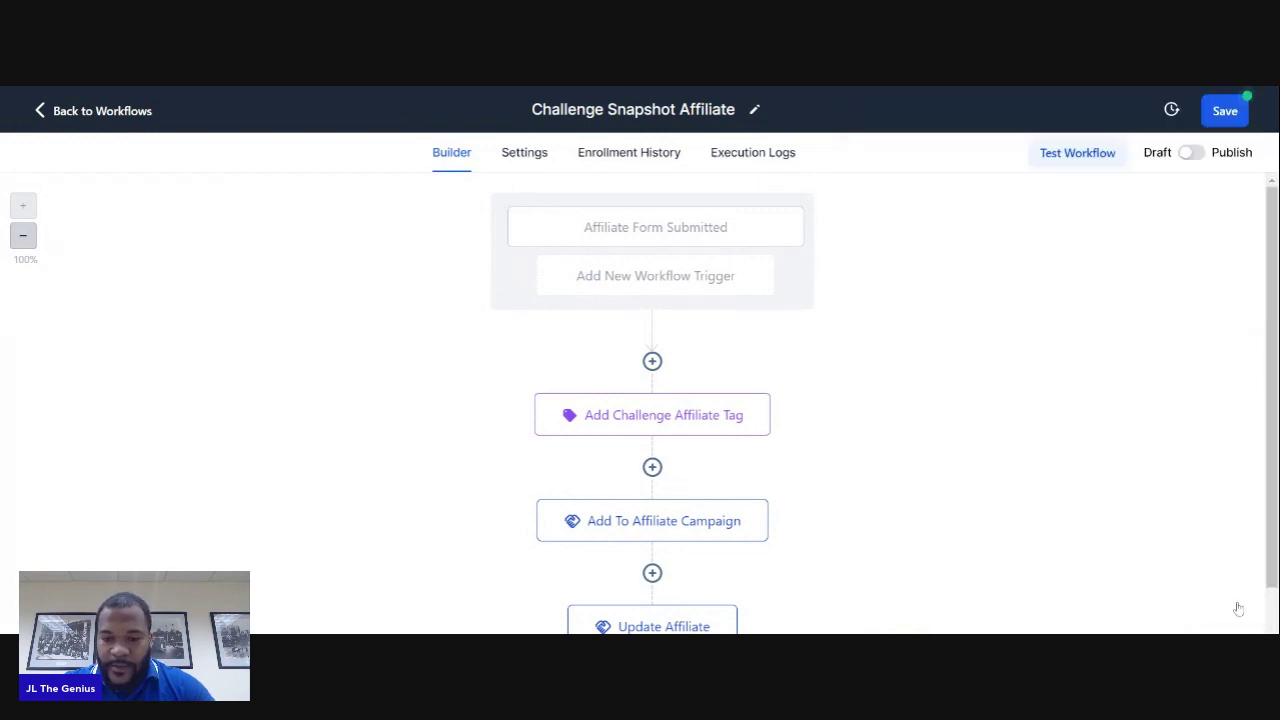
Review the Update Affiliate action and save it with the affiliate marked as active.
{"action": "scroll", "coordinate": [760, 510], "scroll_direction": "down", "scroll_amount": 2}
{"action": "left_click", "coordinate": [684, 472]}
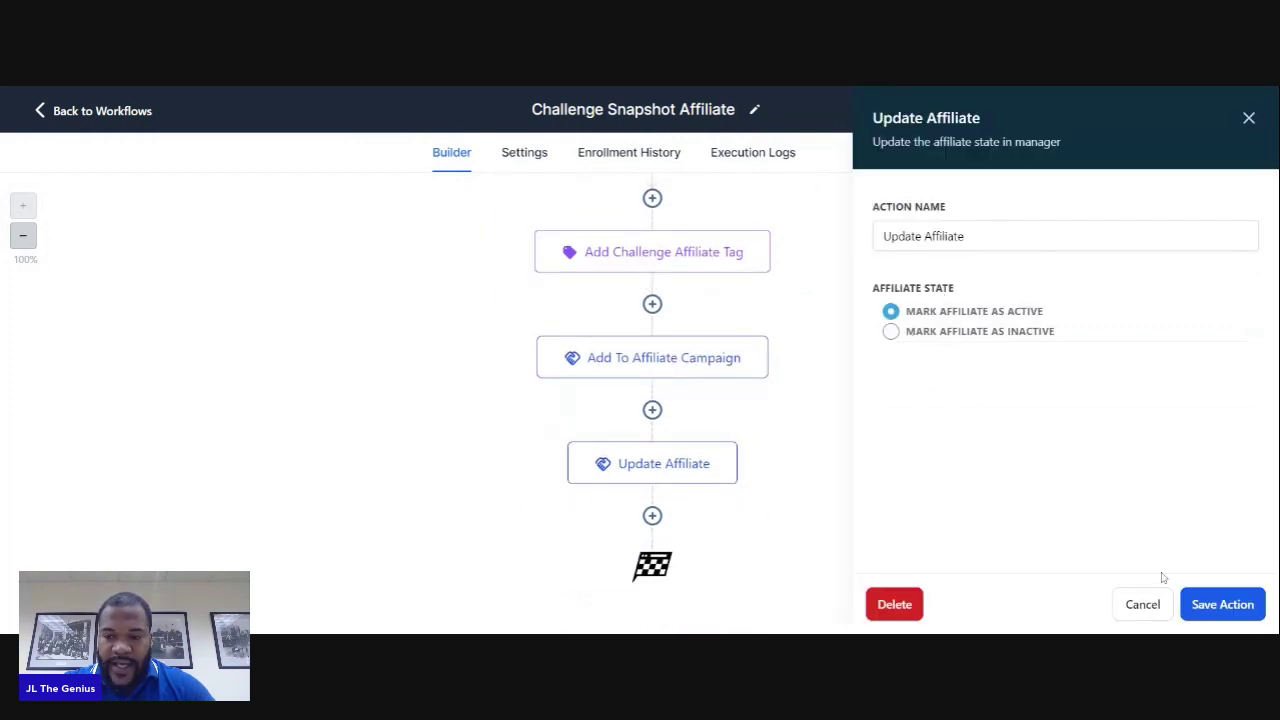
{"action": "left_click", "coordinate": [1226, 607]}
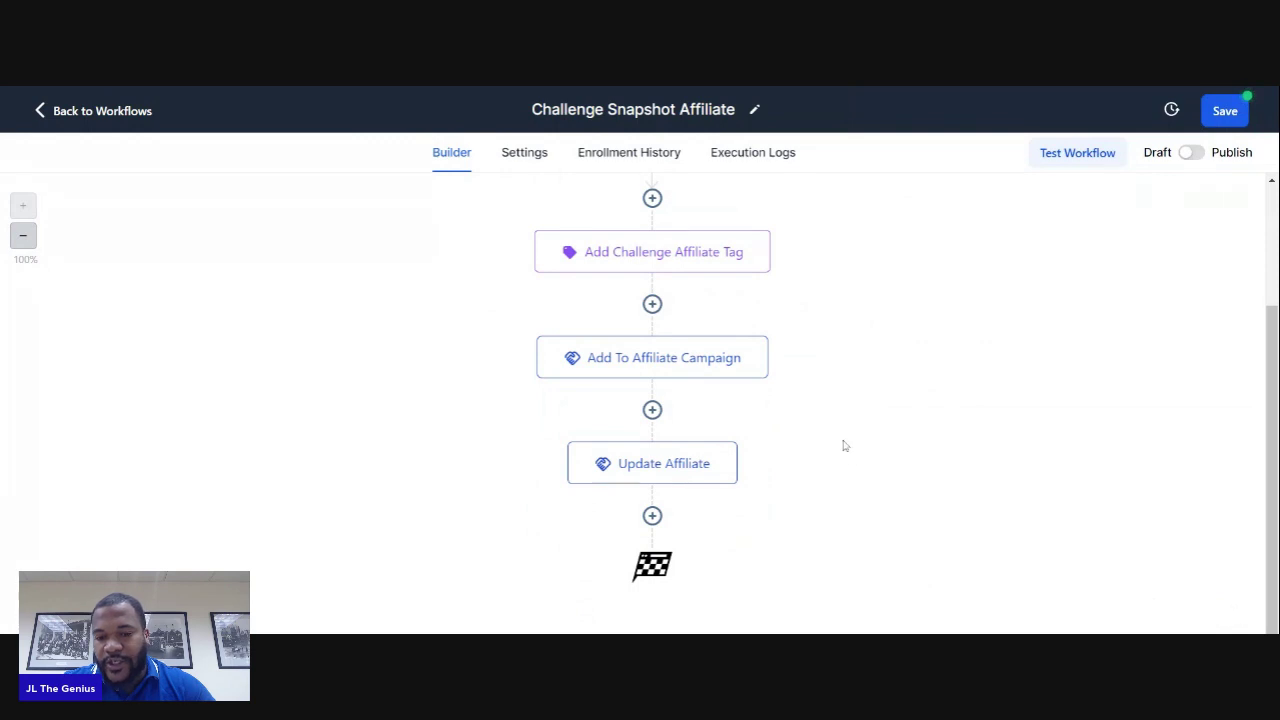
Review the workflow's sequence, switch the workflow from draft to published, and save it.
{"action": "scroll", "coordinate": [843, 446], "scroll_direction": "up", "scroll_amount": 3}
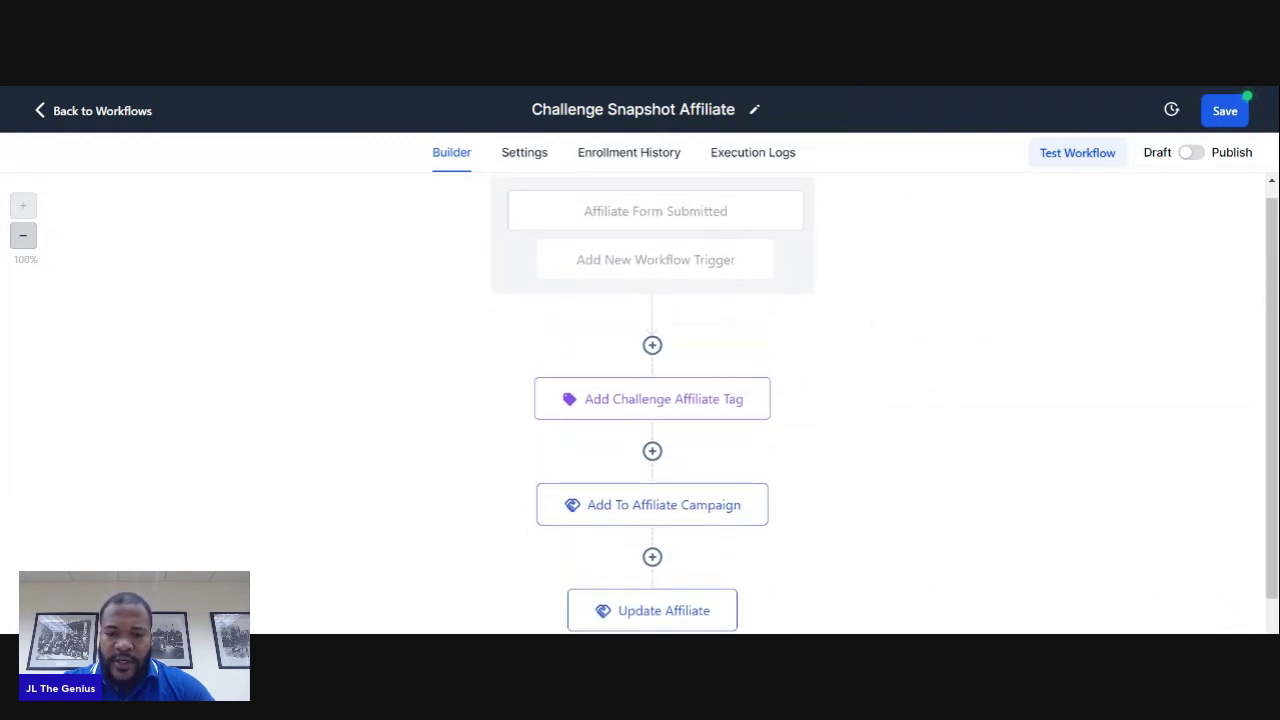
{"action": "scroll", "coordinate": [700, 466], "scroll_direction": "down", "scroll_amount": 1}
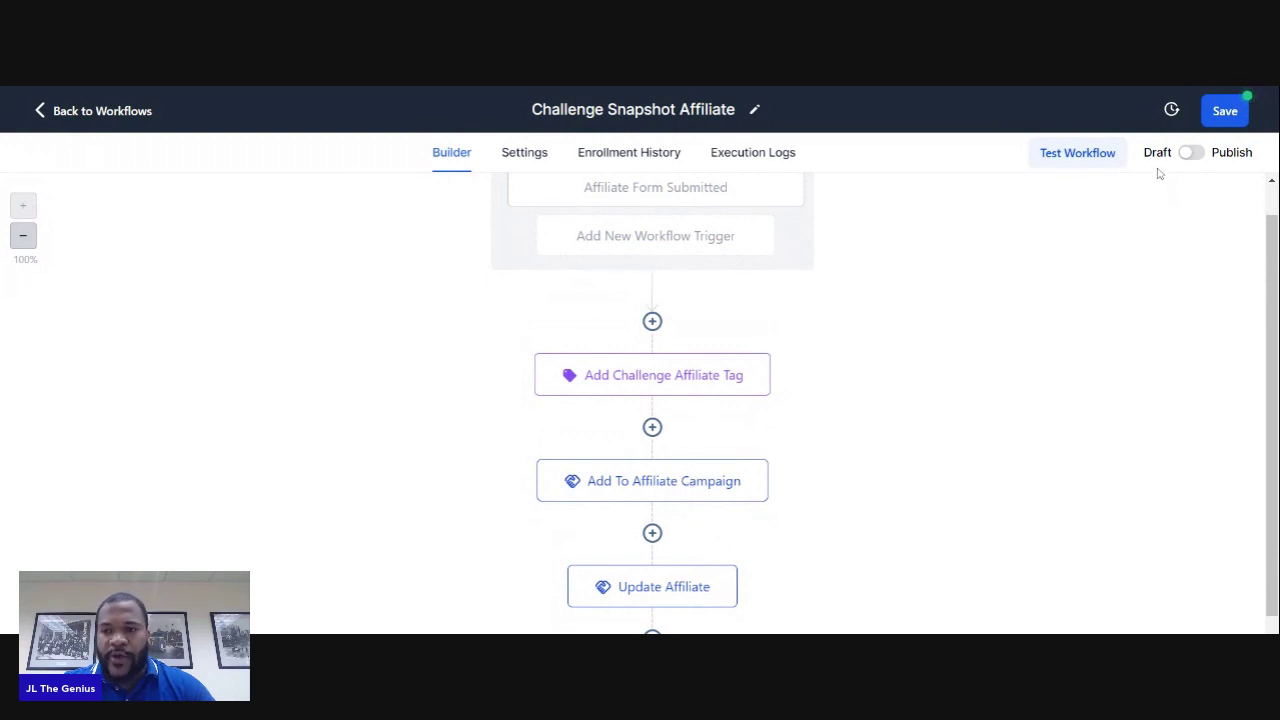
{"action": "left_click", "coordinate": [1192, 153]}
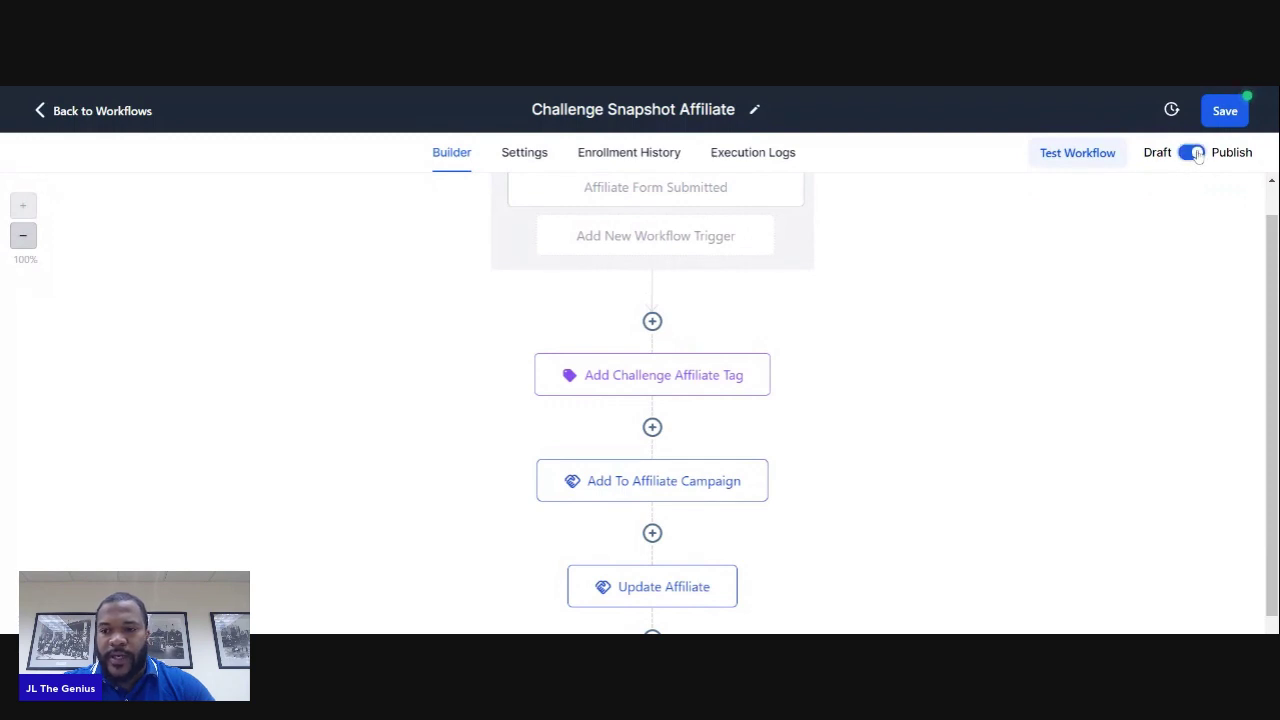
{"action": "left_click", "coordinate": [1222, 116]}
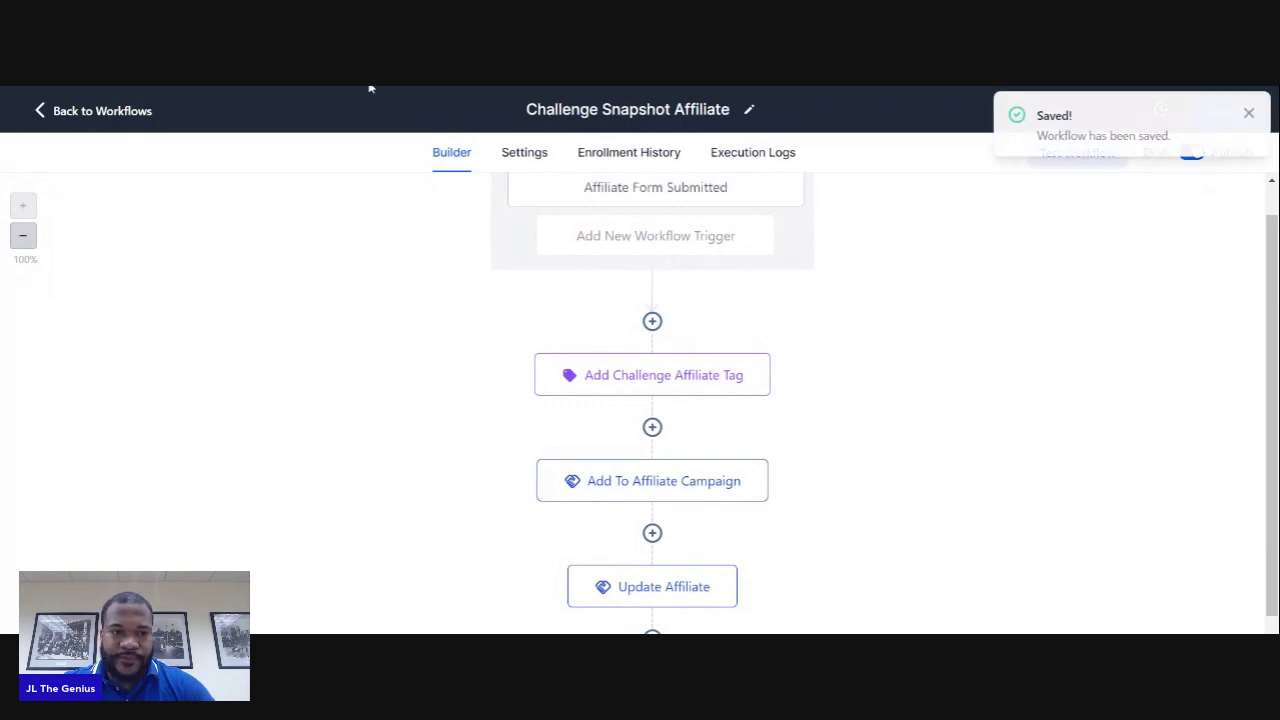